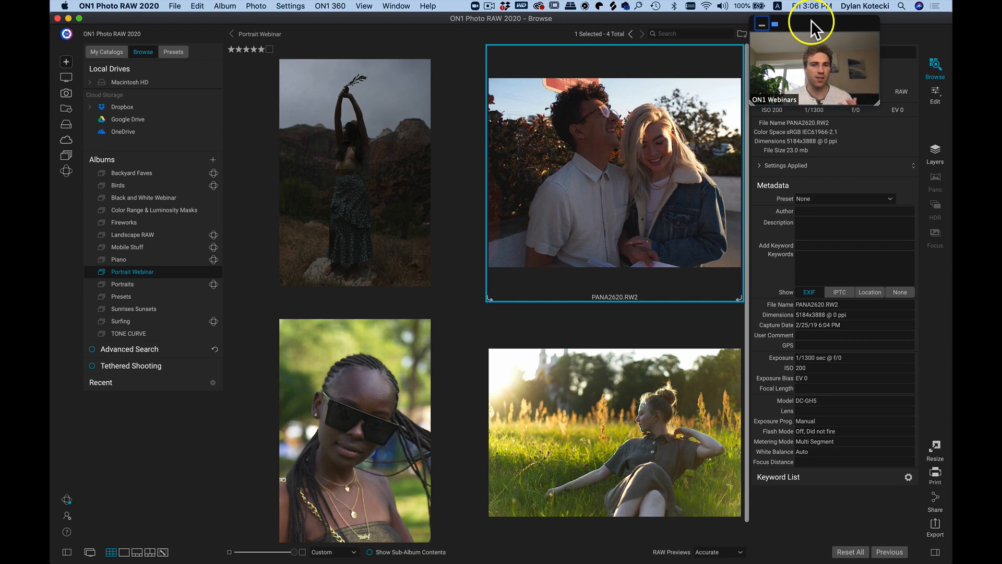
Open the dark portrait signature edits aP1028088.dng for editing and clear the view of its histogram
left_click(388, 155)
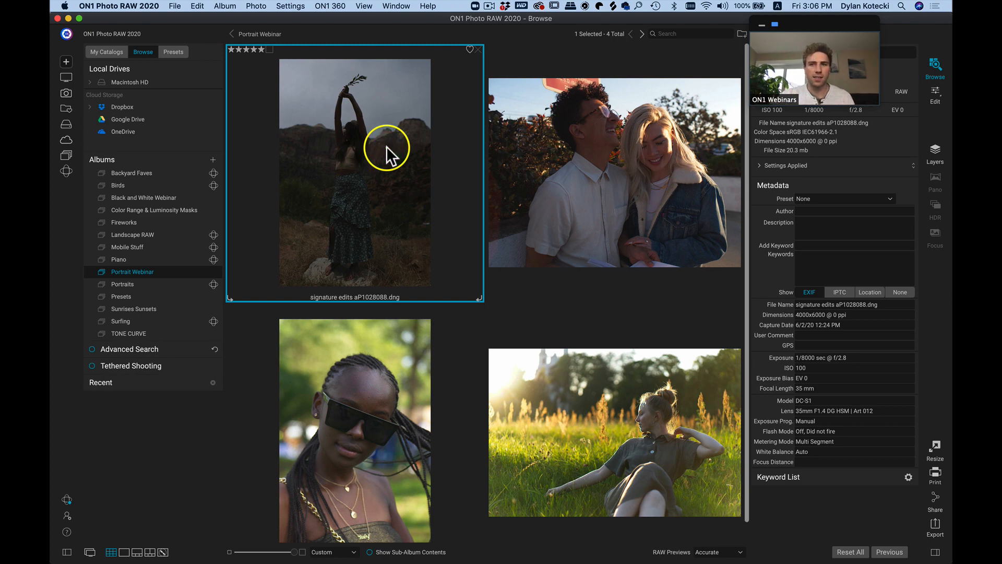
double_click(386, 147)
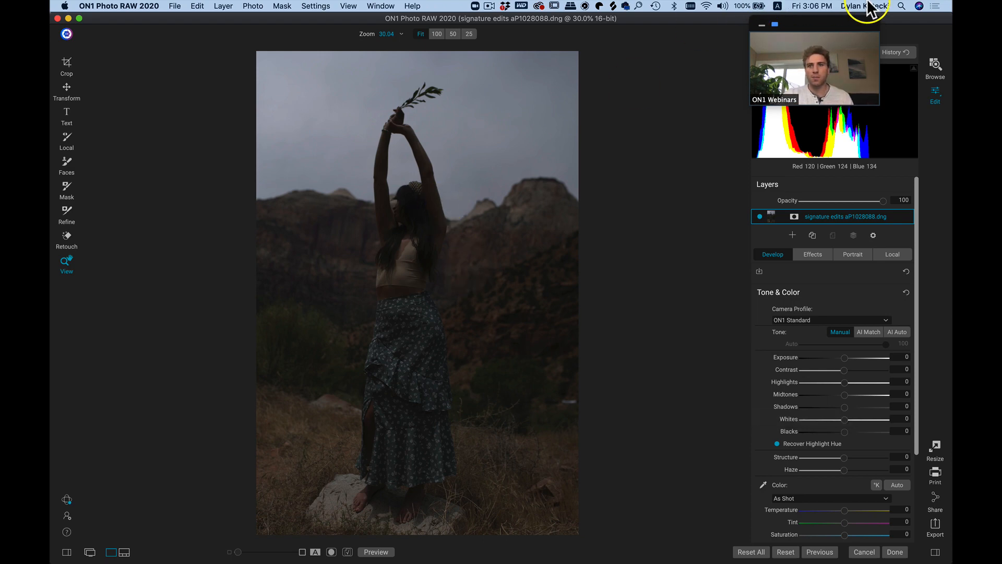
left_click_drag(840, 21, 707, 30)
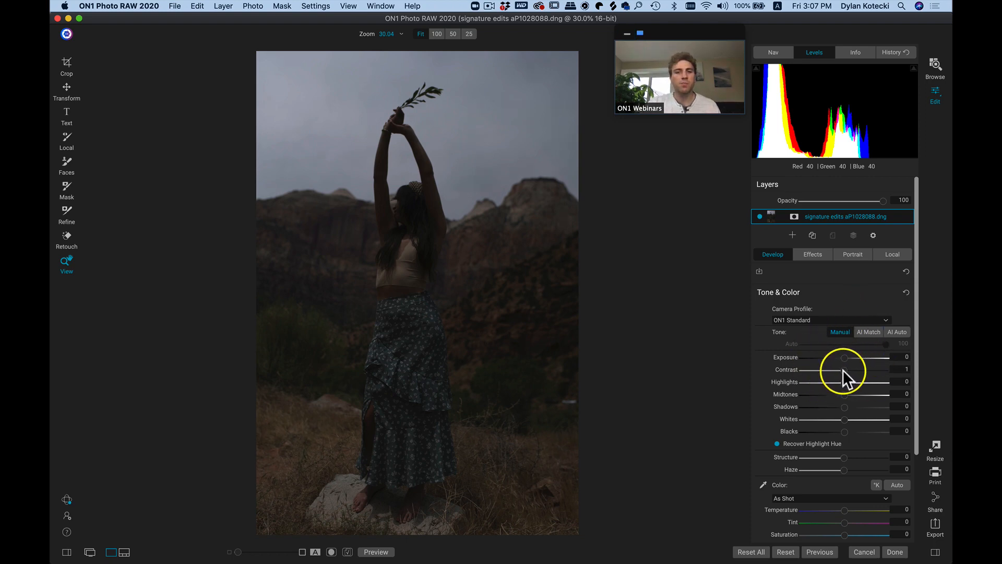
Set Contrast to -100 and compare the woman's face and hair with the original at 100% zoom
left_click_drag(845, 369, 790, 368)
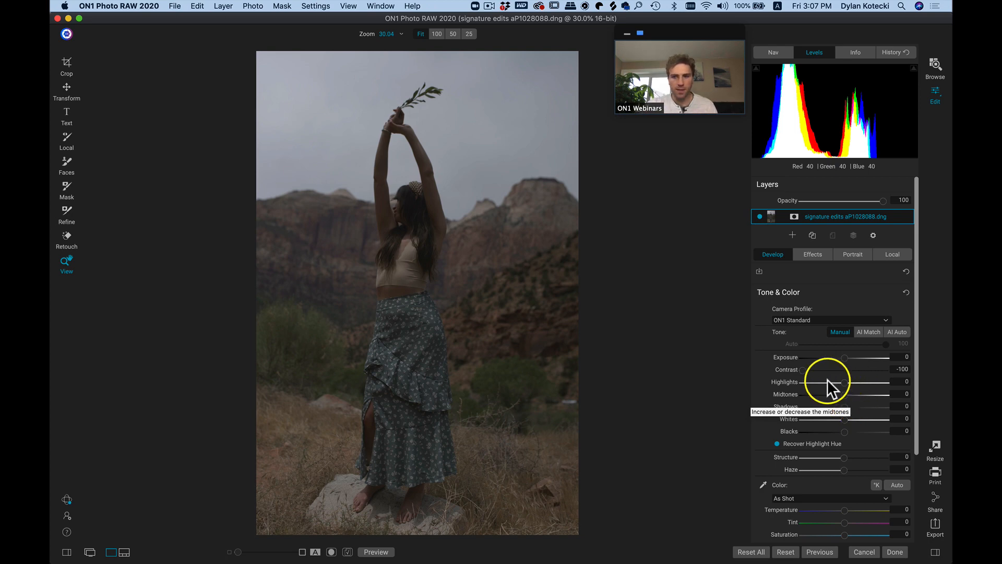
left_click(399, 202)
left_click_drag(434, 225, 434, 237)
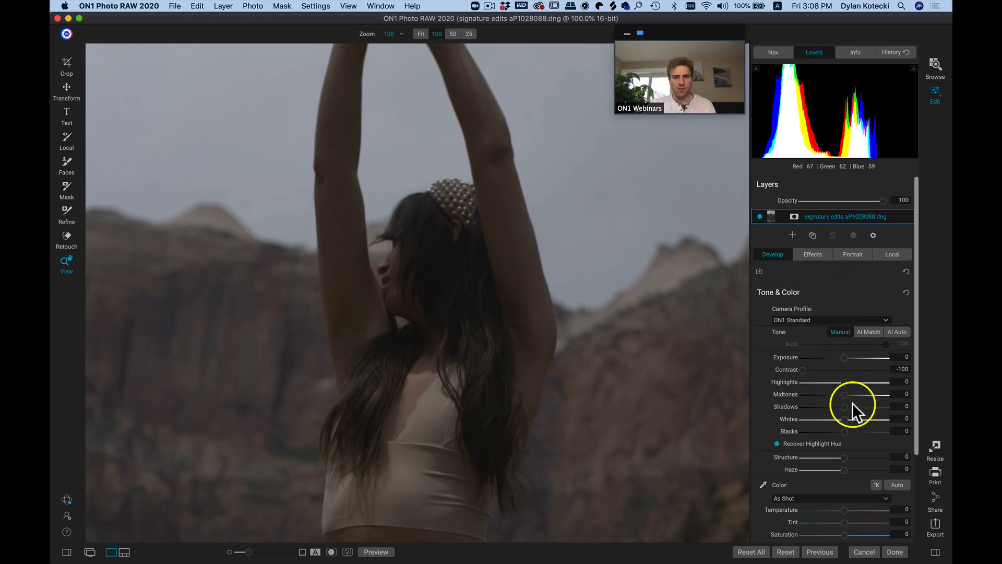
key("backslash")
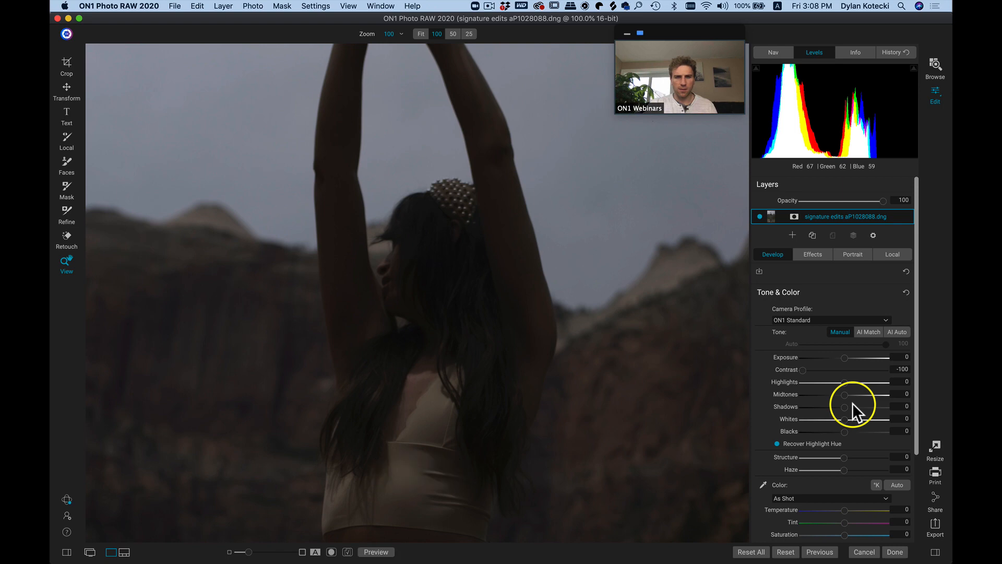
key("backslash")
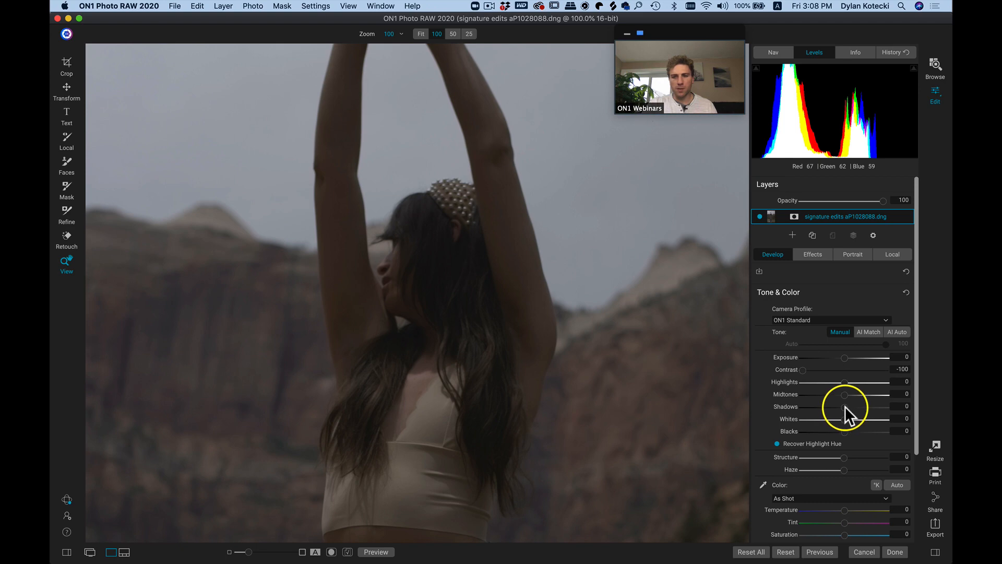
Raise Shadows to 39, Midtones to 21 and Whites to 10 in the Tone & Color settings
mouse_move(848, 406)
left_mouse_down()
mouse_move(868, 406)
mouse_move(844, 394)
mouse_move(852, 393)
left_mouse_up()
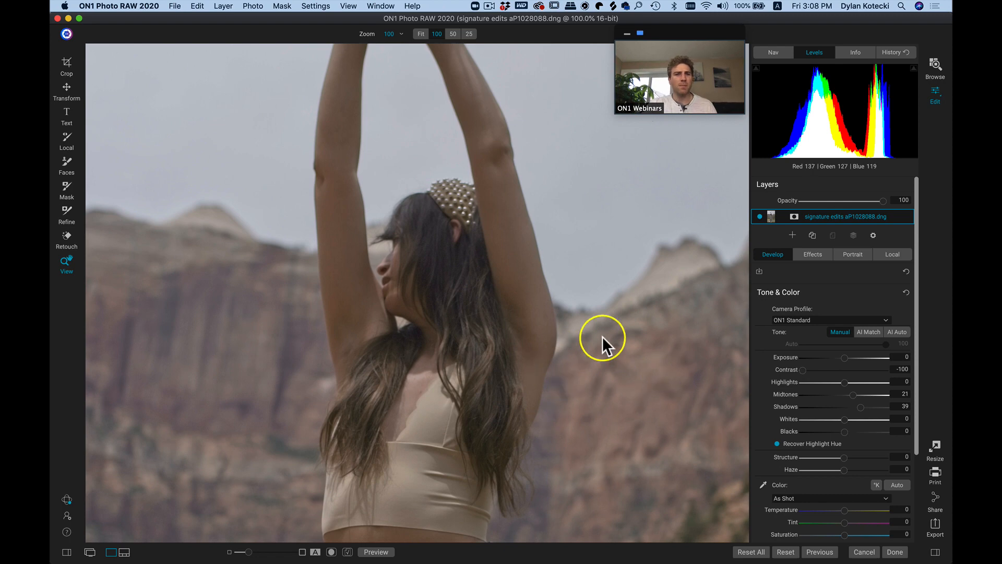
left_click(902, 430)
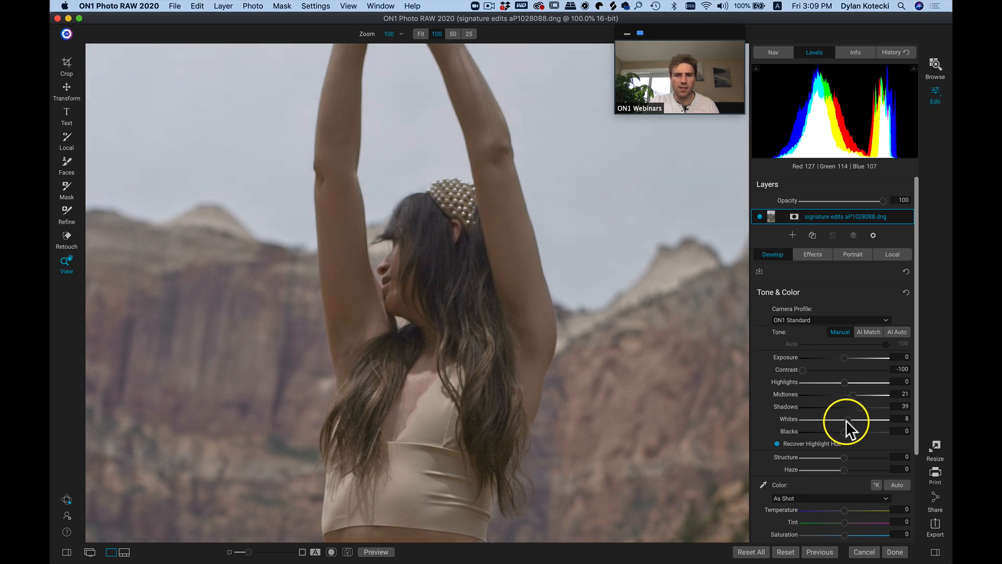
left_click_drag(847, 421, 848, 421)
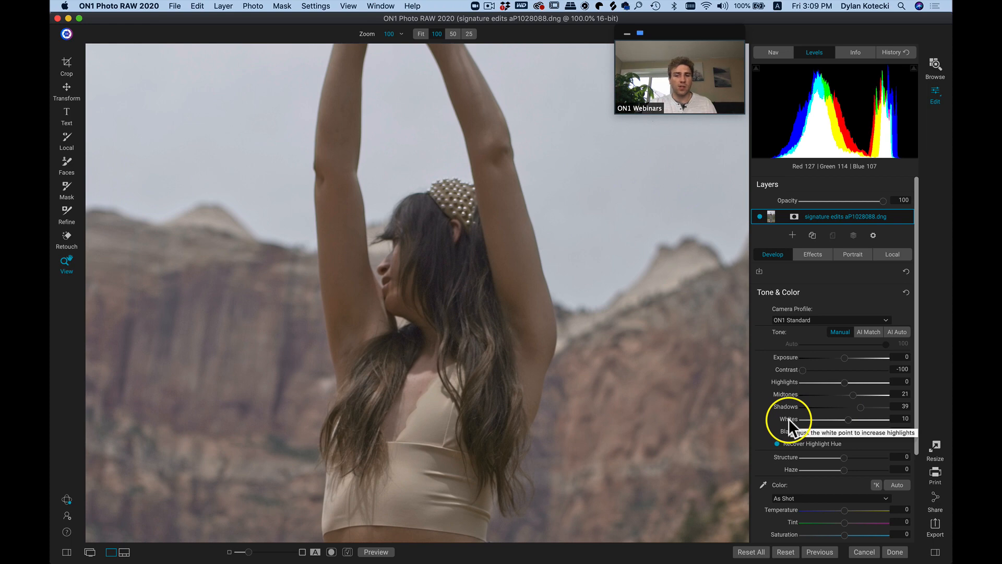
double_click(789, 419)
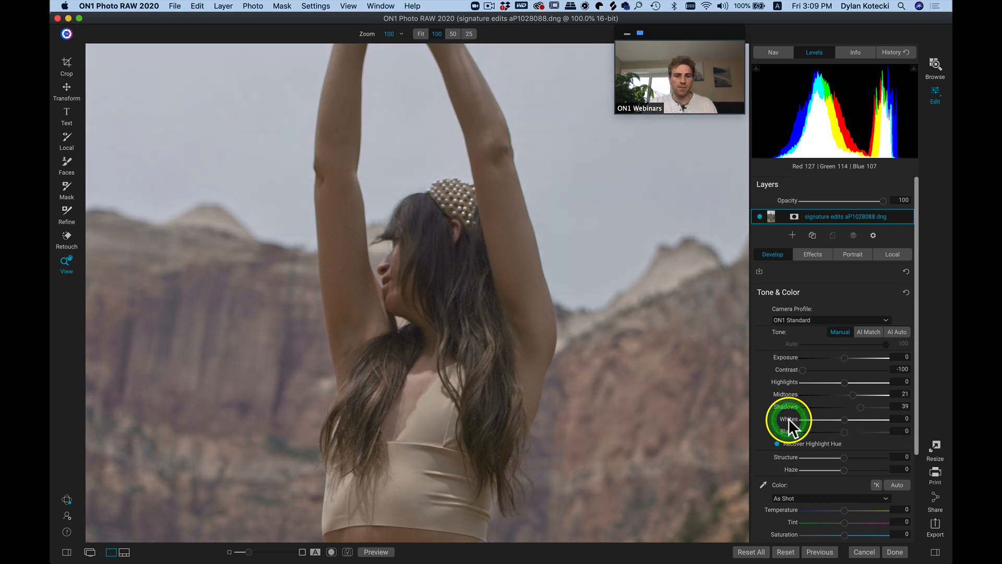
key("super+z")
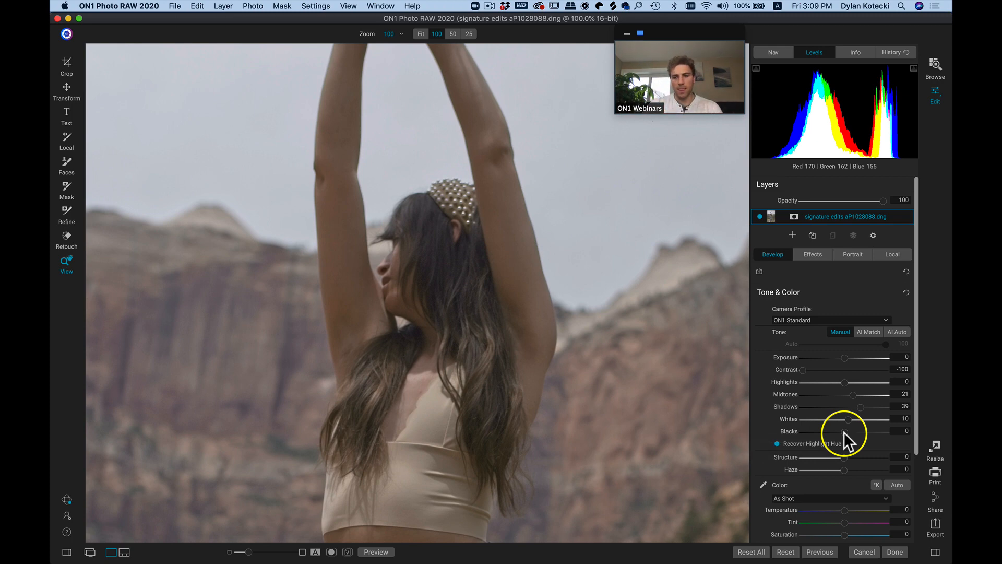
Lower Blacks to -6, using the clipping overlay to limit lost shadow detail in the hair
left_click_drag(844, 431, 835, 434)
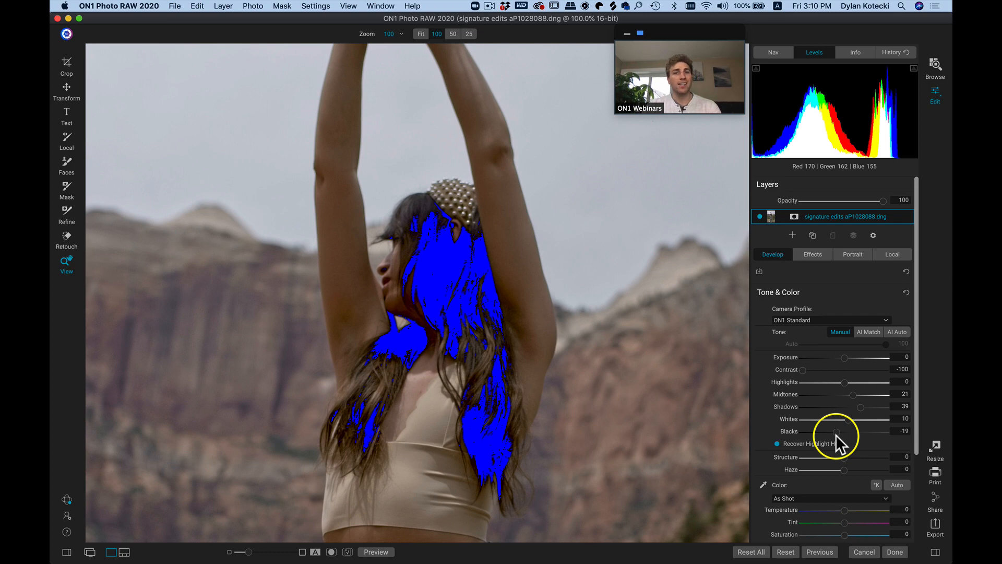
left_click_drag(836, 435, 840, 434)
left_click(840, 434)
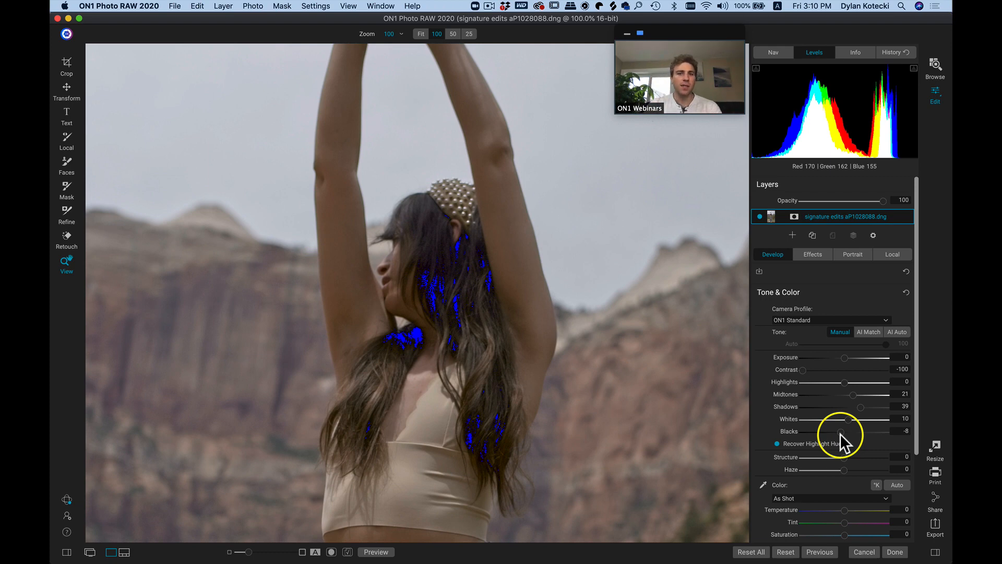
left_click_drag(841, 435, 841, 438)
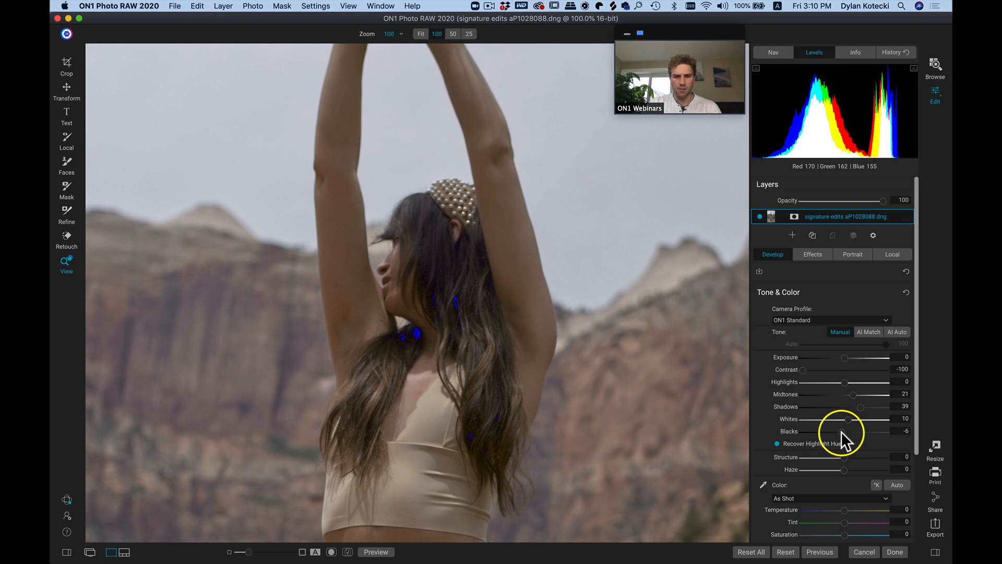
left_click_drag(842, 431, 842, 431)
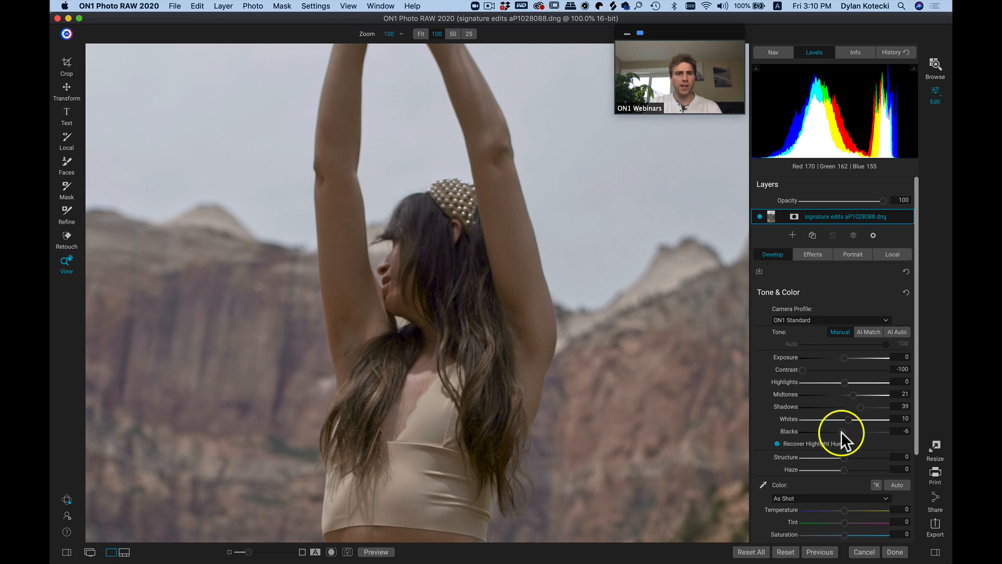
Compare the toned photo with the original and examine the hair for shadow clipping
key("super+p")
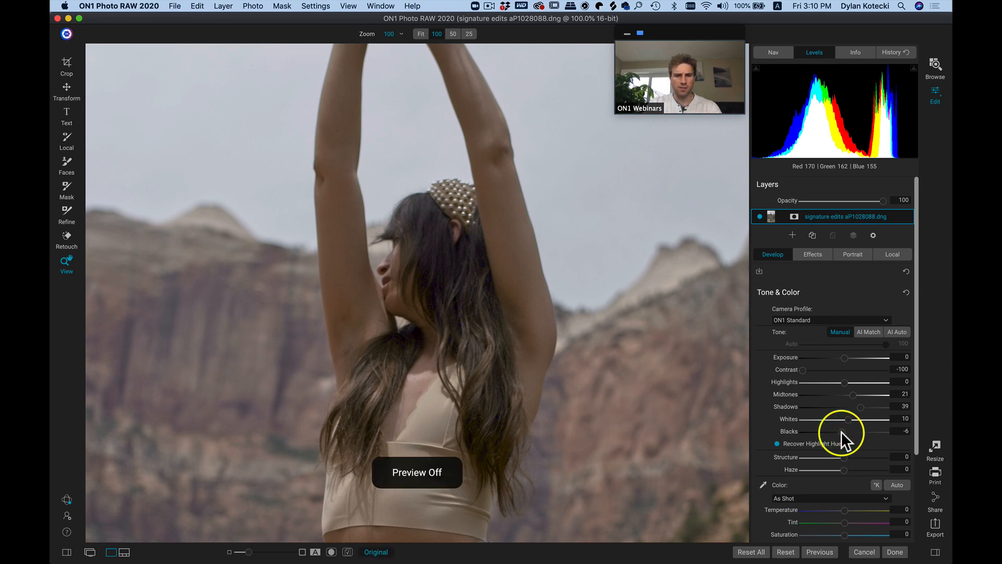
key("super+p")
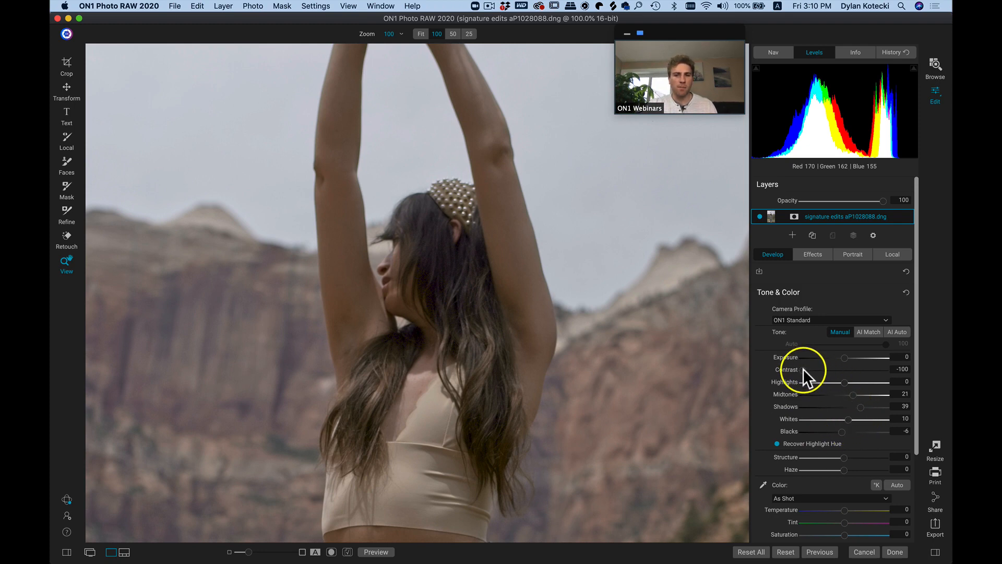
mouse_move(803, 369)
left_mouse_down()
mouse_move(825, 369)
mouse_move(784, 366)
mouse_move(811, 368)
left_mouse_up()
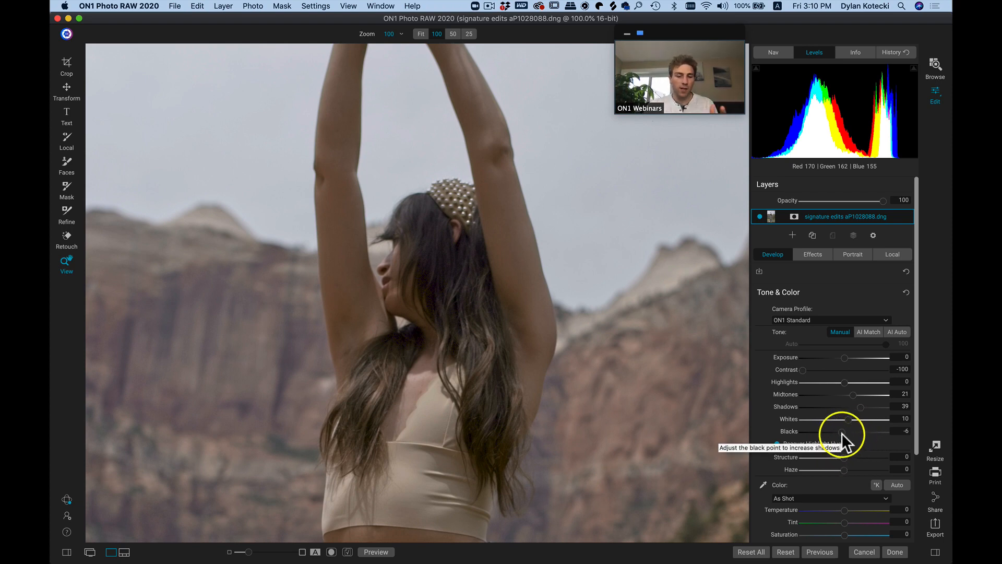
key("j")
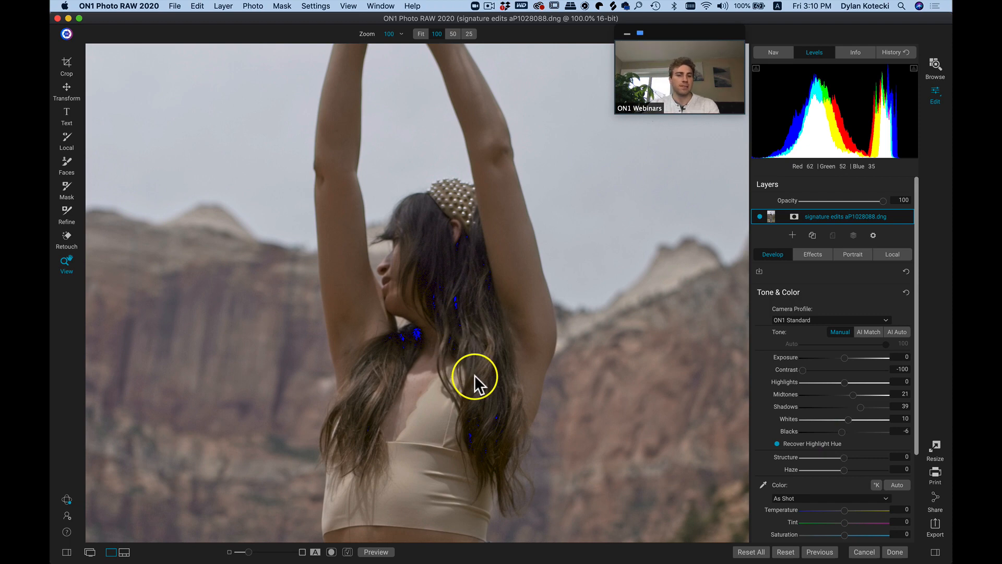
key("j")
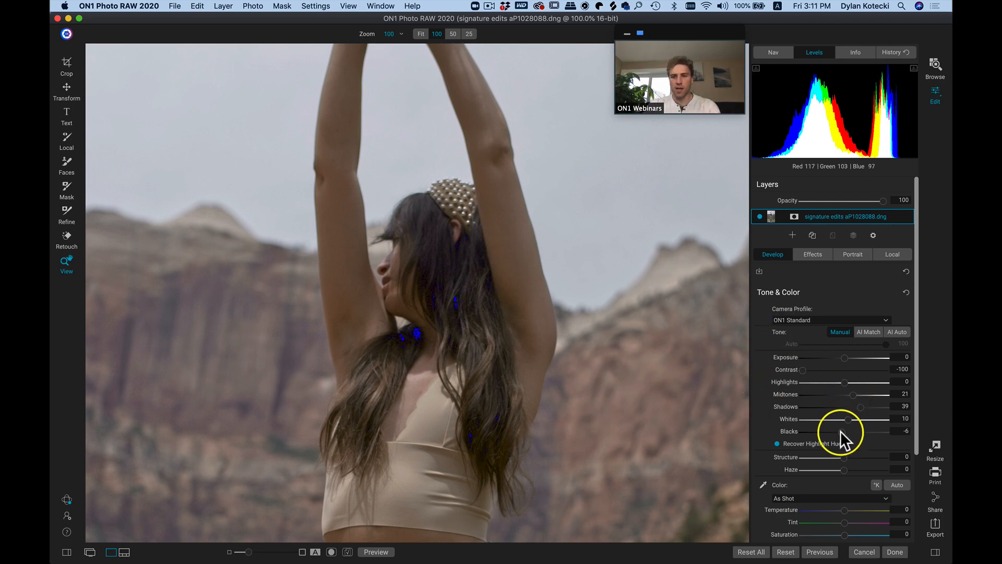
Try Blacks at -48, compare it with the original, and return Blacks to -6
left_click_drag(842, 433, 820, 434)
key("backslash")
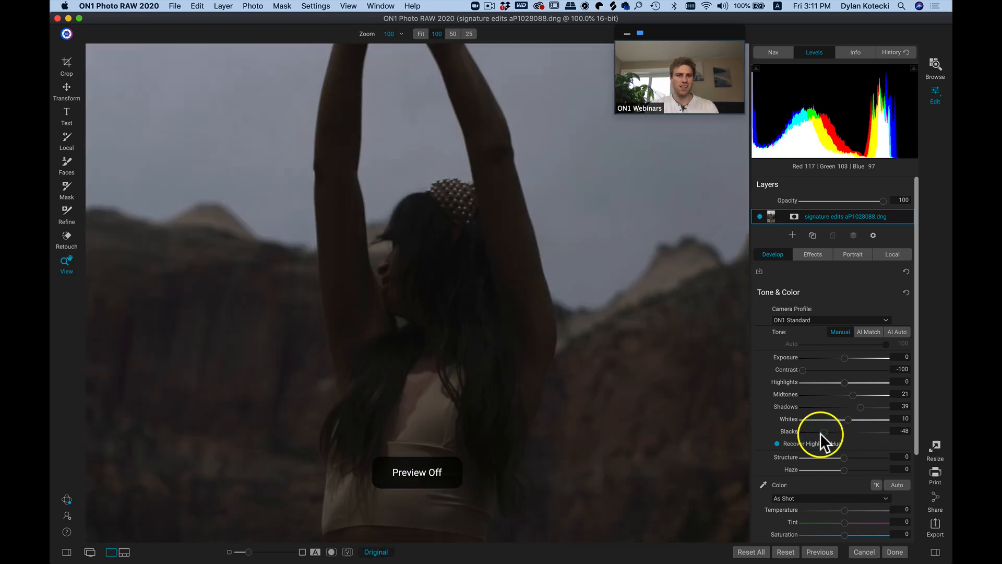
key("backslash")
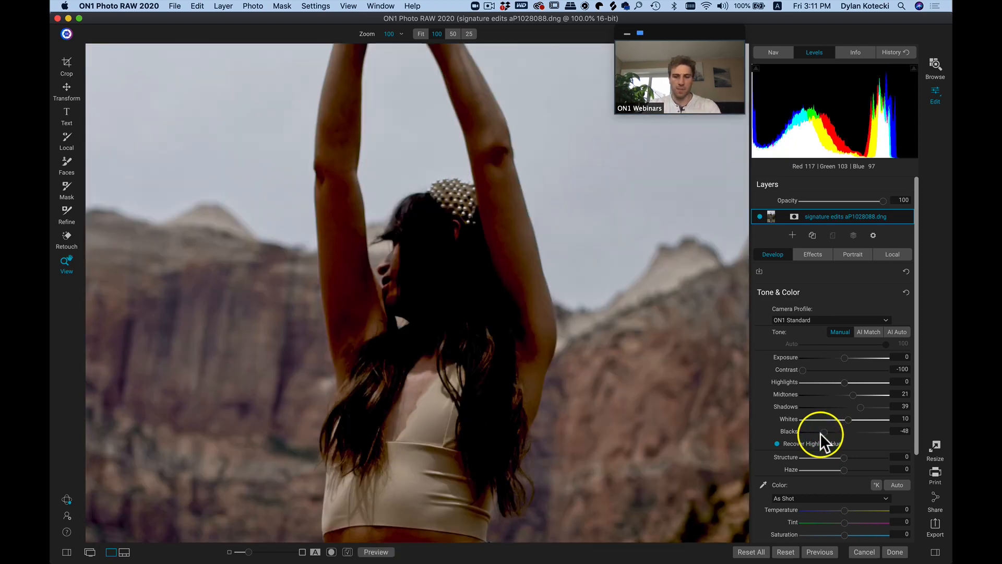
key("j")
left_click_drag(823, 431, 840, 432)
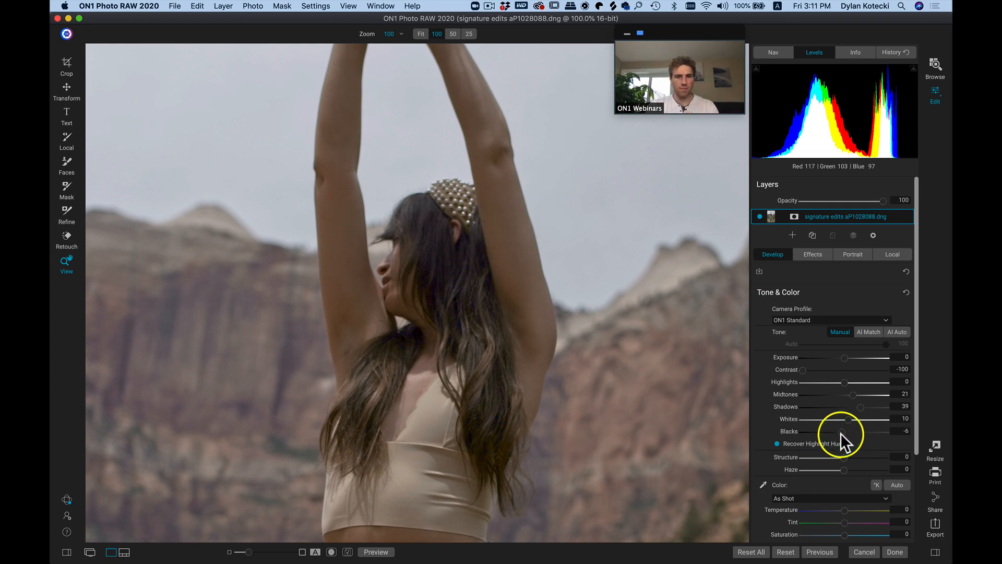
Compare the edit with the original up close and in the full view, and reset Blacks to 0
key("backslash")
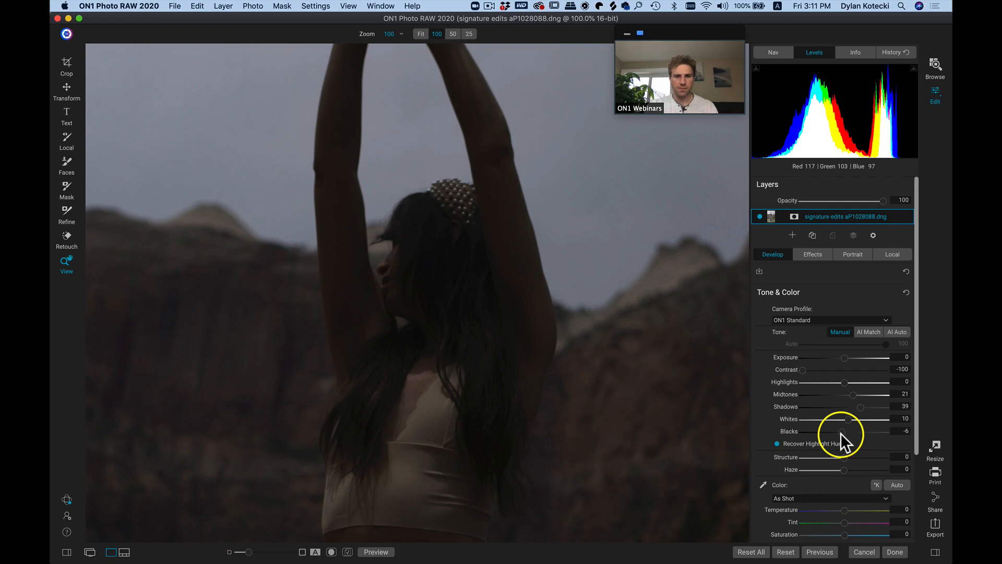
key("backslash")
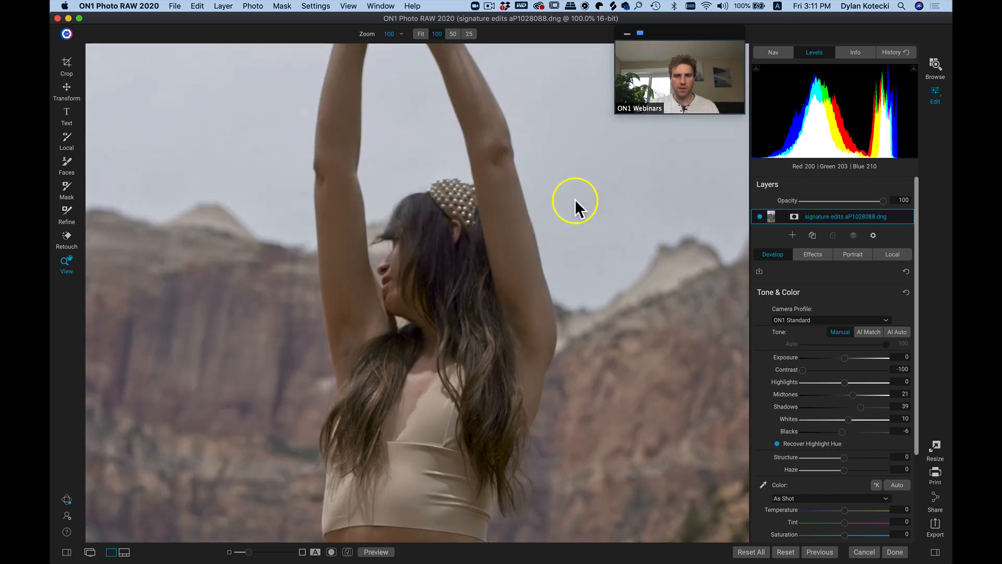
left_click(464, 175)
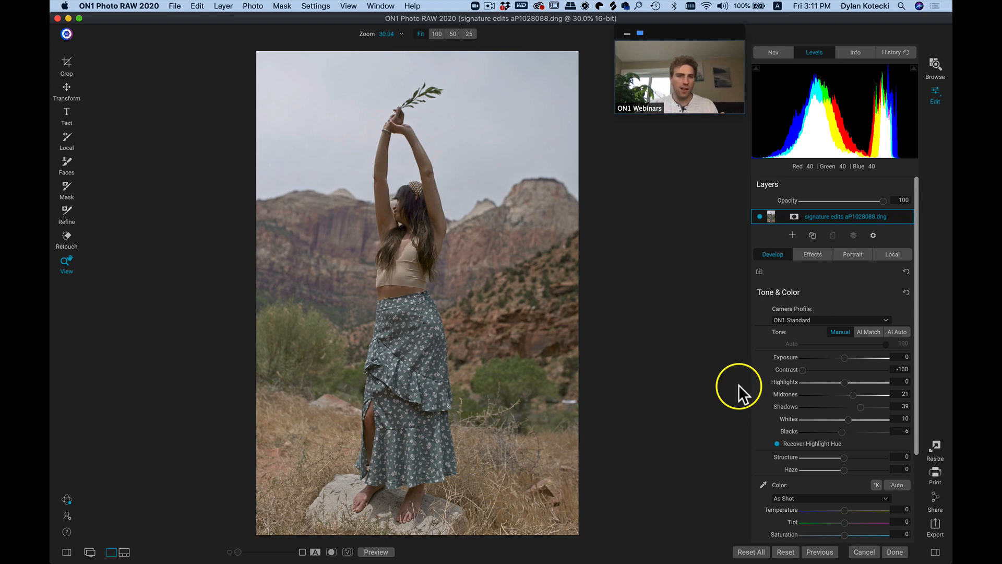
key("p")
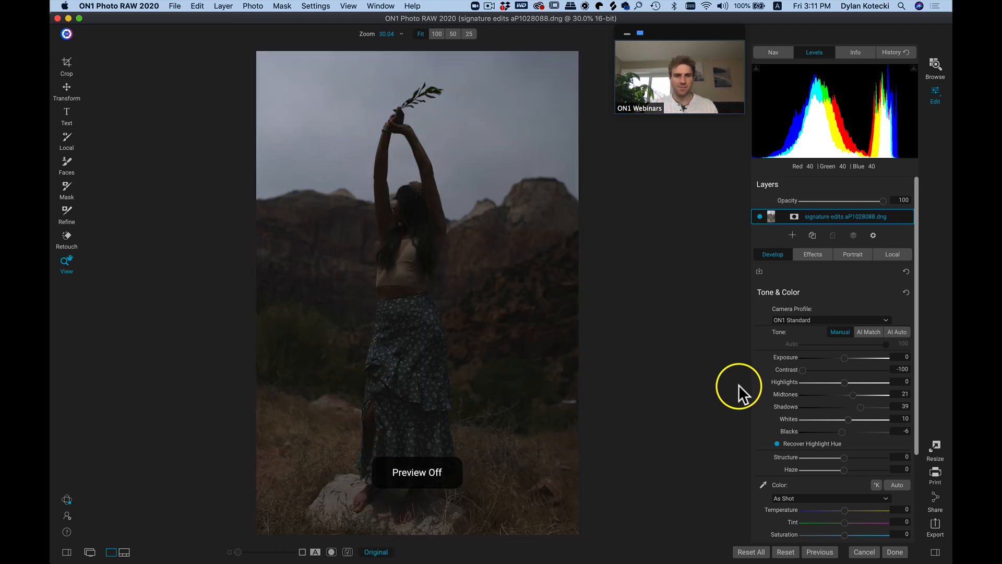
key("p")
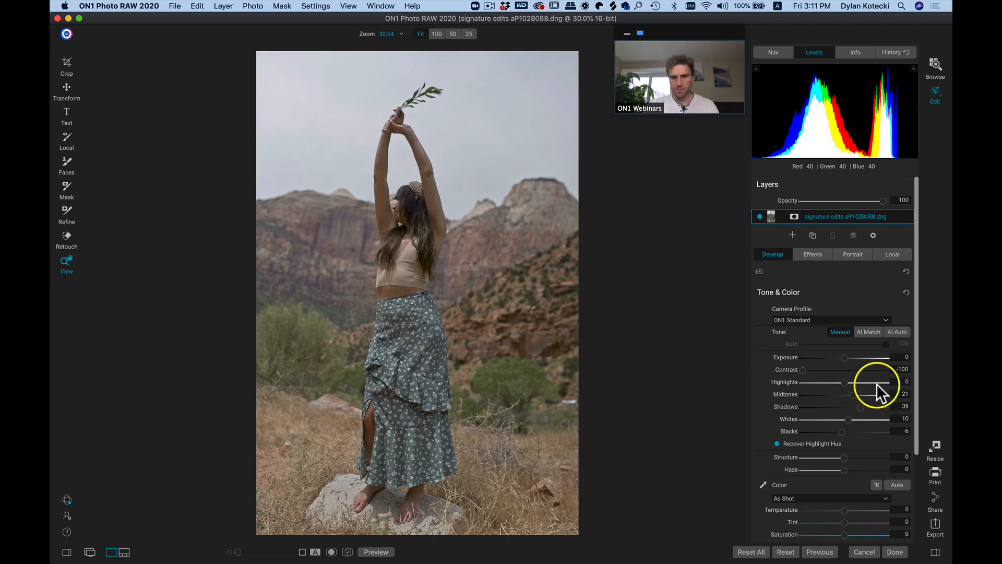
double_click(785, 431)
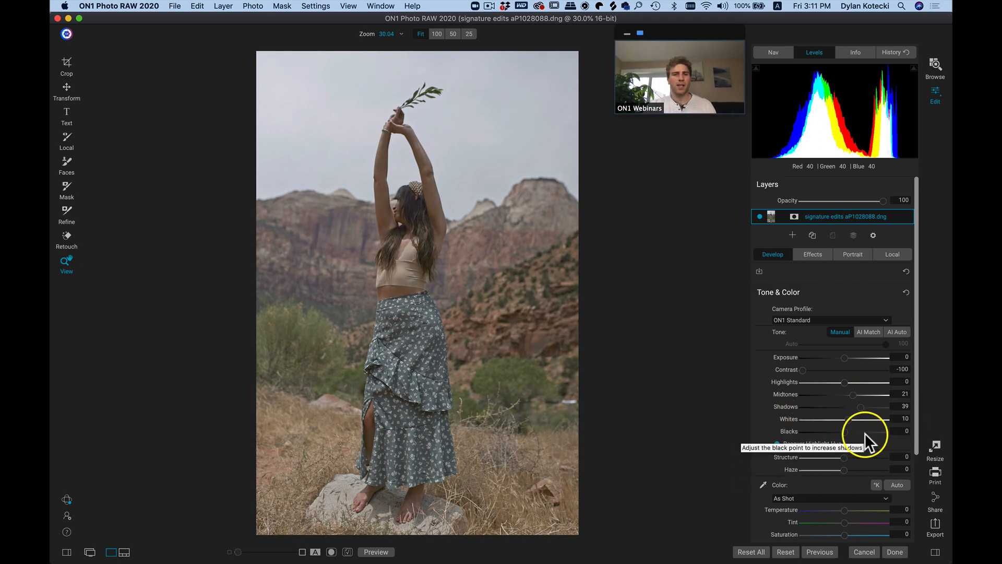
Add a Curves filter and darken the shadows with a curve point at about In 63, Out 50
left_click(813, 254)
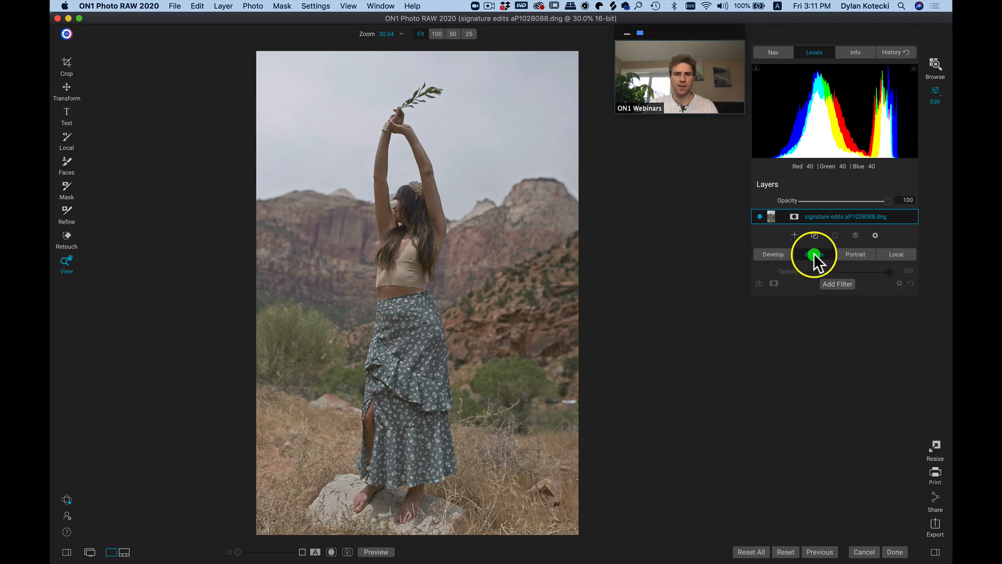
left_click(842, 286)
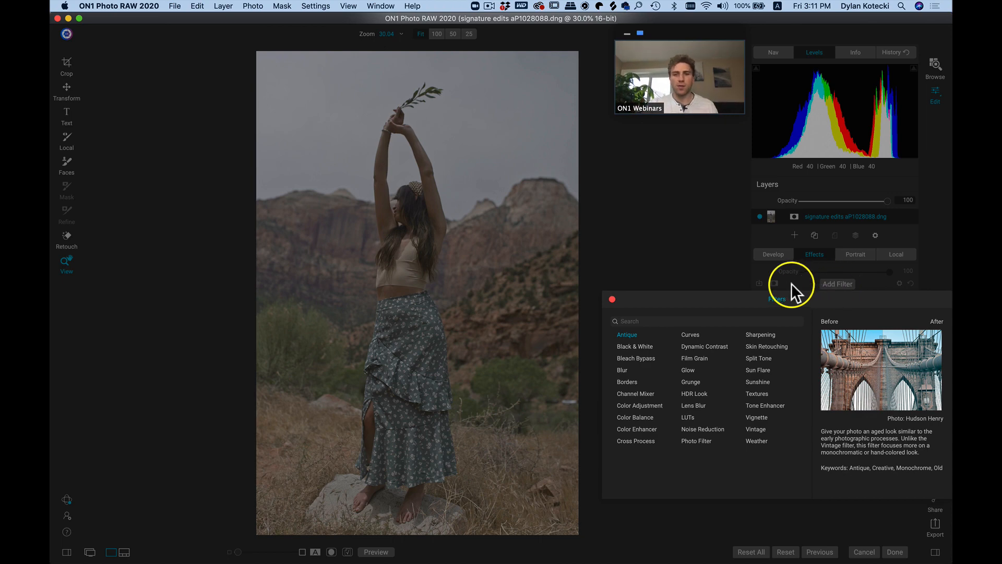
left_click(691, 335)
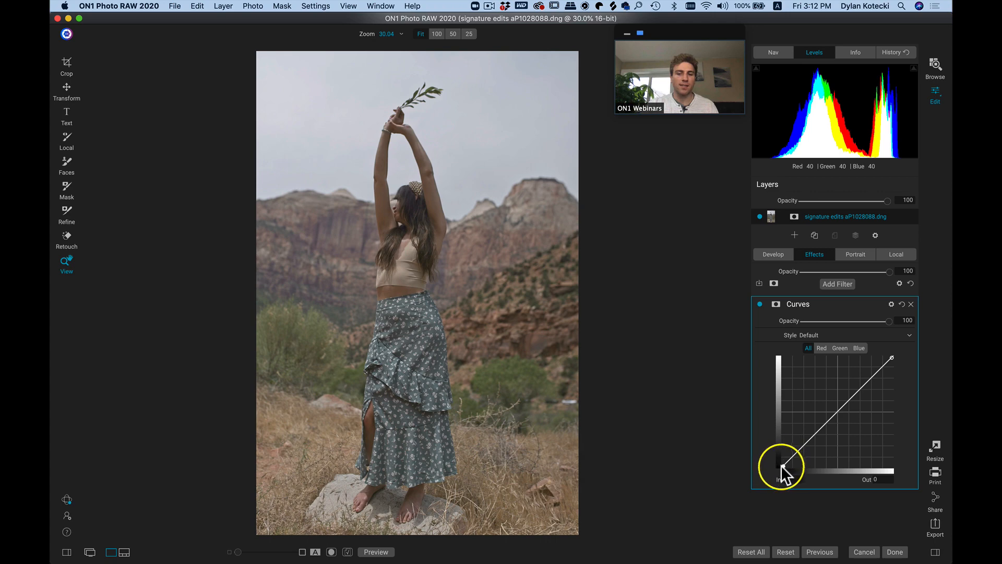
left_click(811, 437)
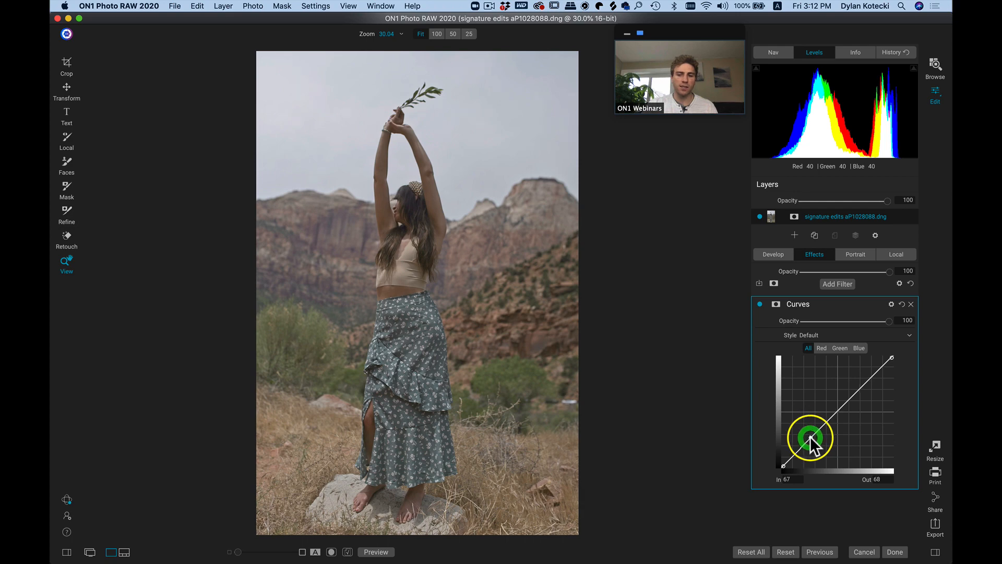
left_click_drag(810, 436, 810, 444)
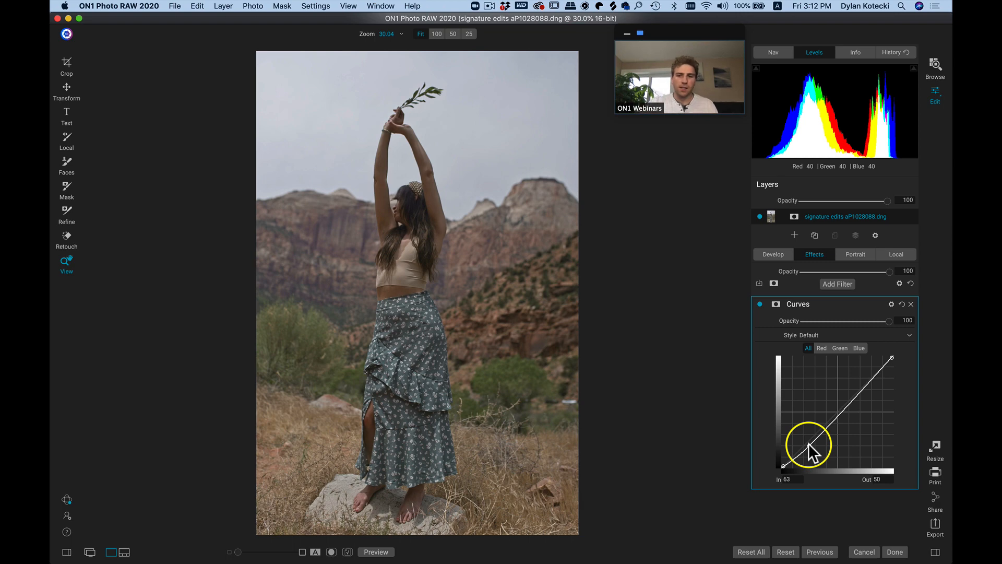
Shape an S-curve with points at about In 56, Out 43; In 130, Out 139; and In 204, Out 229, and compare it with Curves off
left_click_drag(809, 444, 805, 448)
left_click_drag(840, 412, 839, 407)
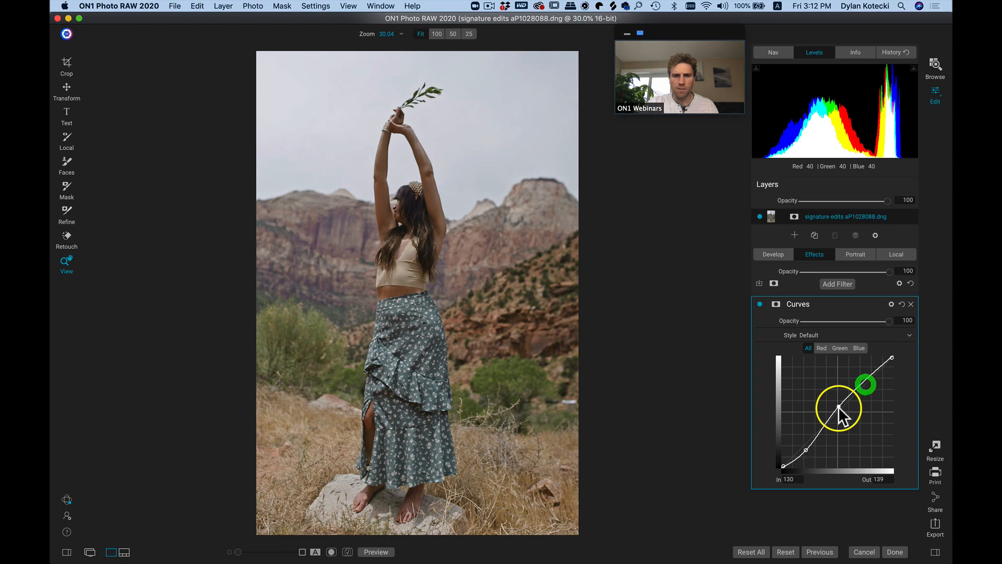
left_click_drag(873, 369, 870, 365)
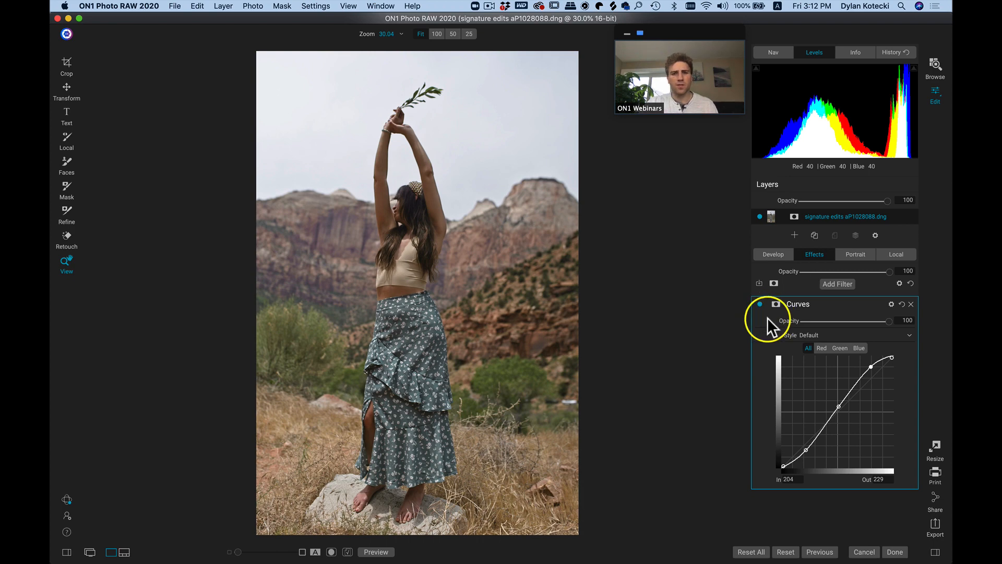
left_click(759, 303)
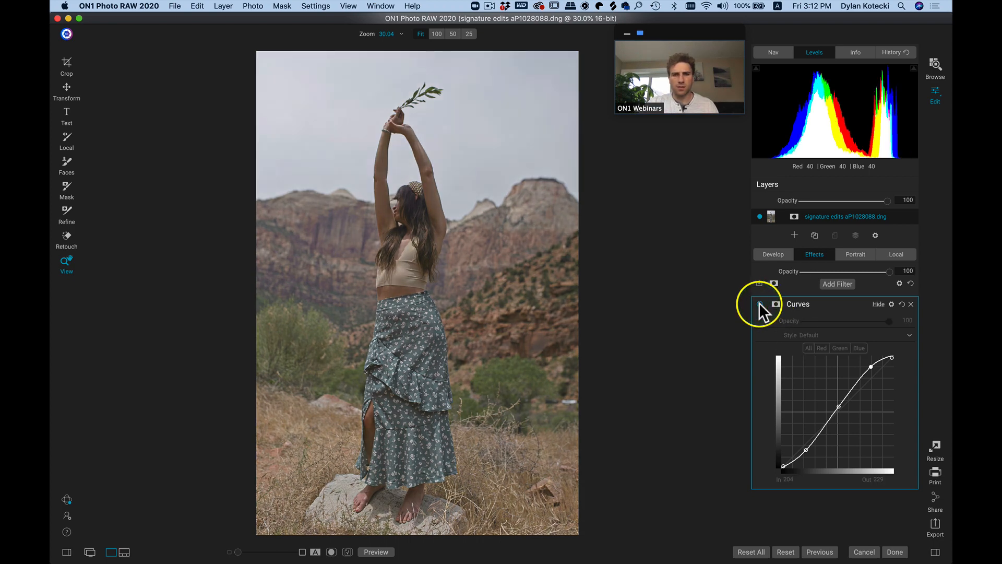
left_click(760, 304)
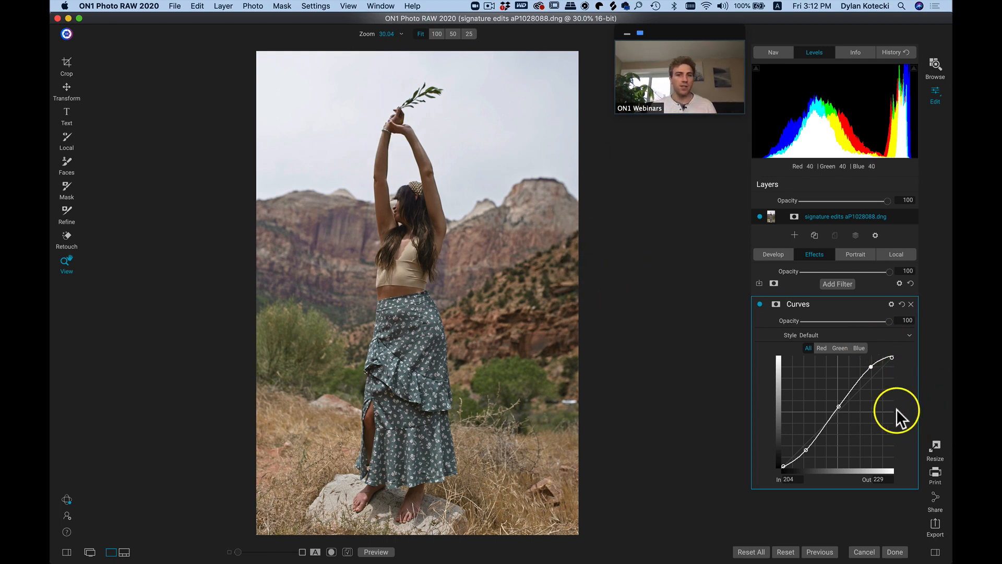
Strengthen the S-curve by moving its shadow point to about In 65, Out 27 and its highlight point to about In 199, Out 234
left_click(807, 449)
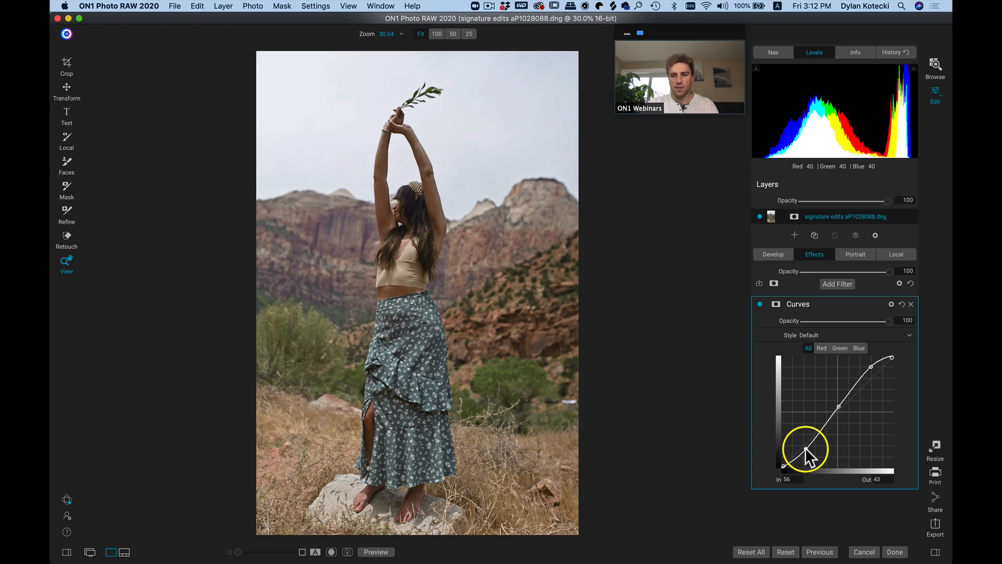
left_click_drag(807, 450, 810, 455)
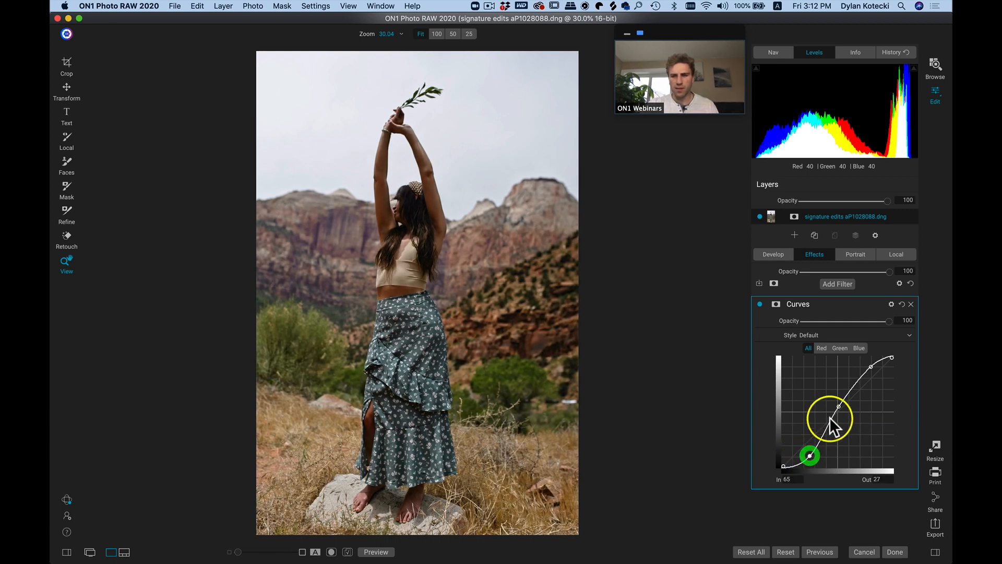
left_click(838, 405)
left_click_drag(871, 366, 869, 364)
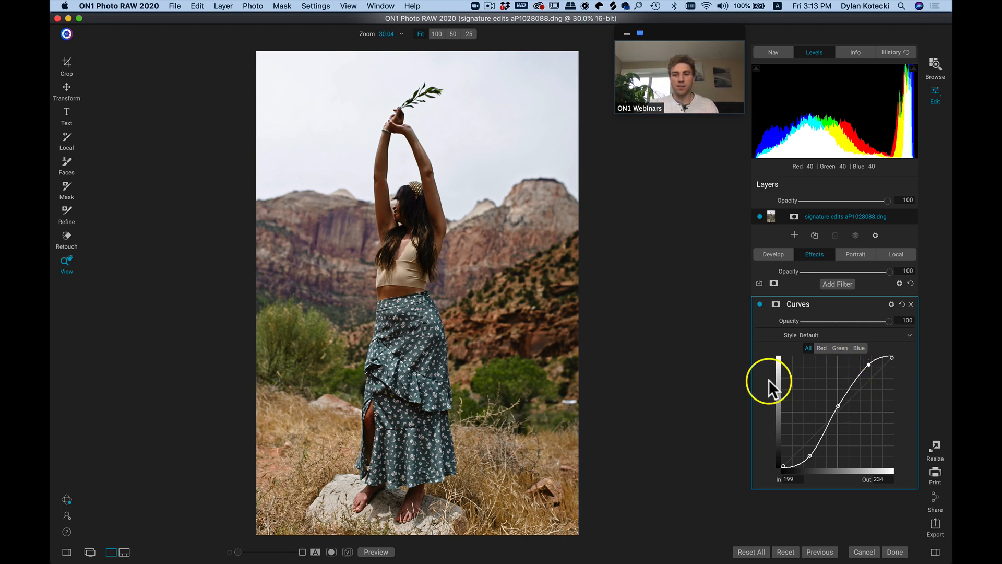
Compare the photo with and without the Curves filter and examine the woman's arms, hair and top up close
left_click(760, 304)
left_click(759, 304)
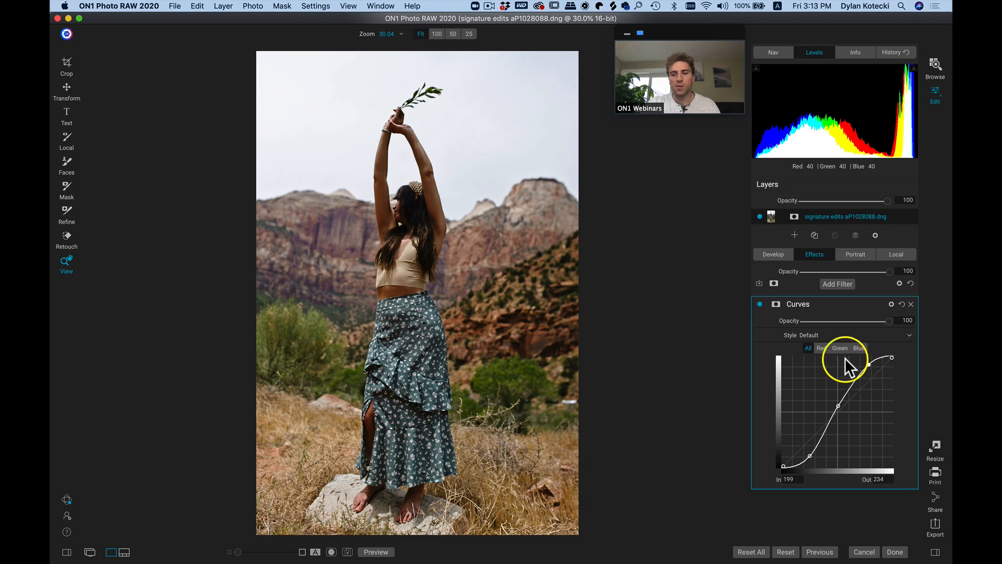
left_click(391, 194)
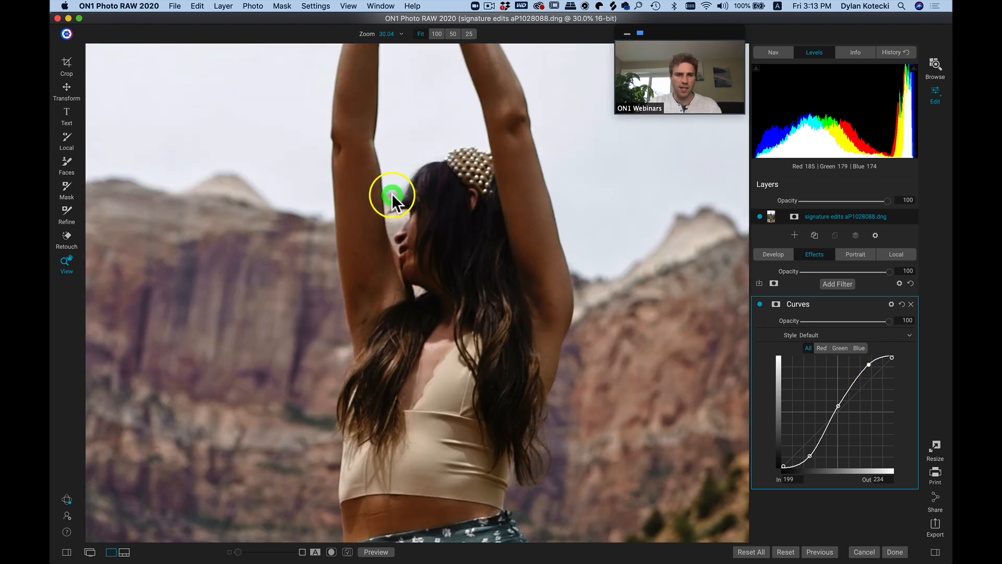
left_click_drag(424, 236, 424, 341)
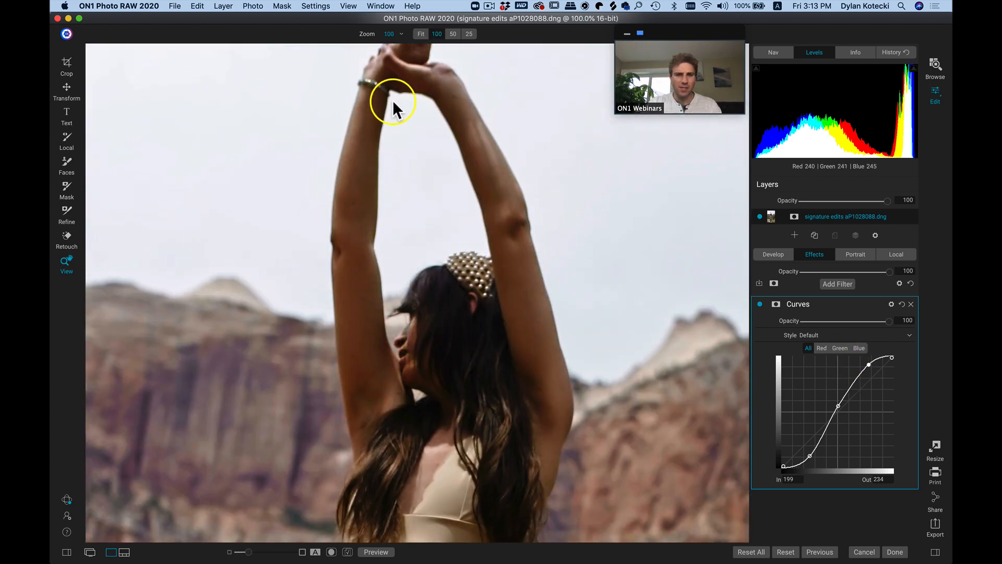
left_click_drag(434, 382, 425, 186)
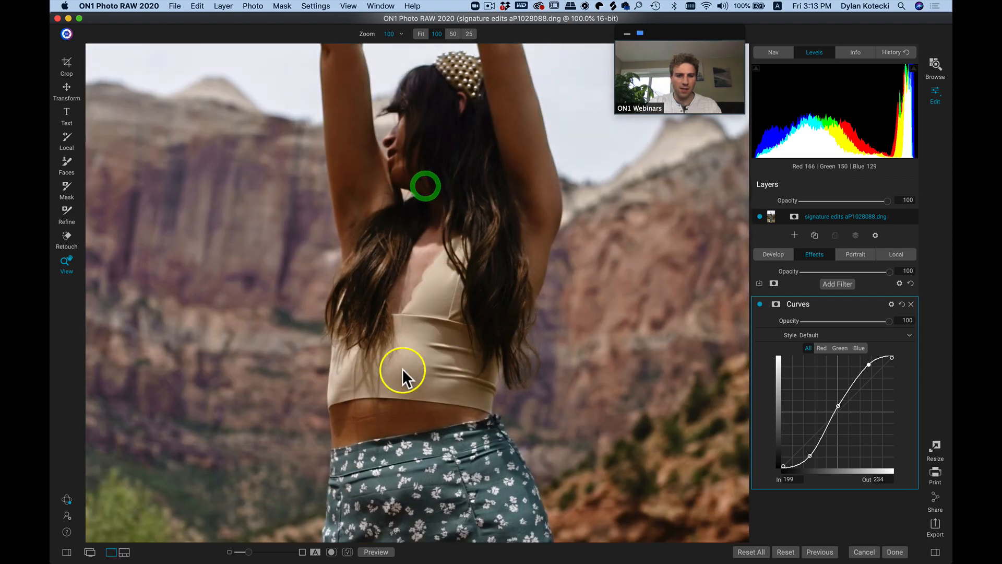
left_click(414, 210)
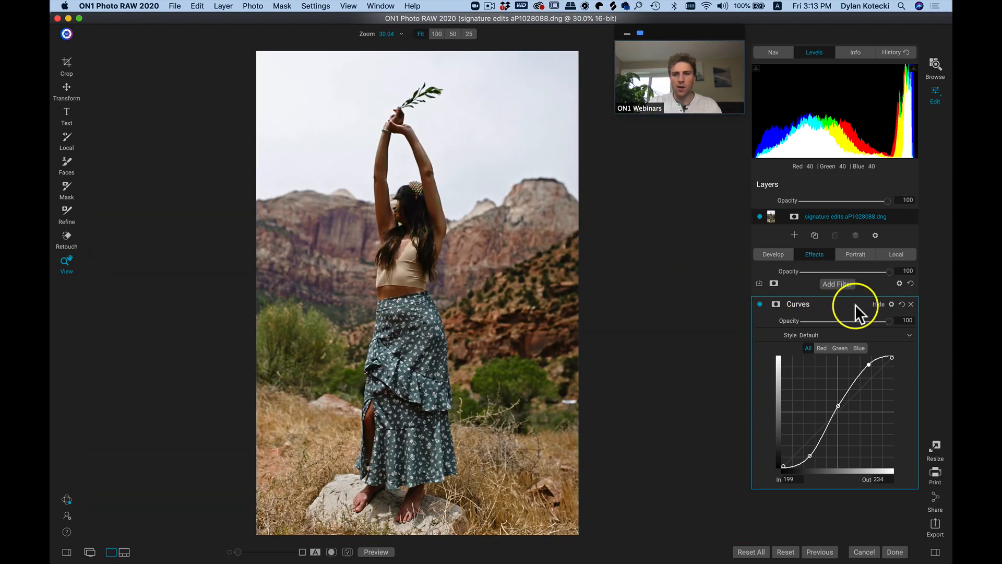
Show the Curves filter's blending options, try Skin protection at 55, and return it to 0
left_click(892, 304)
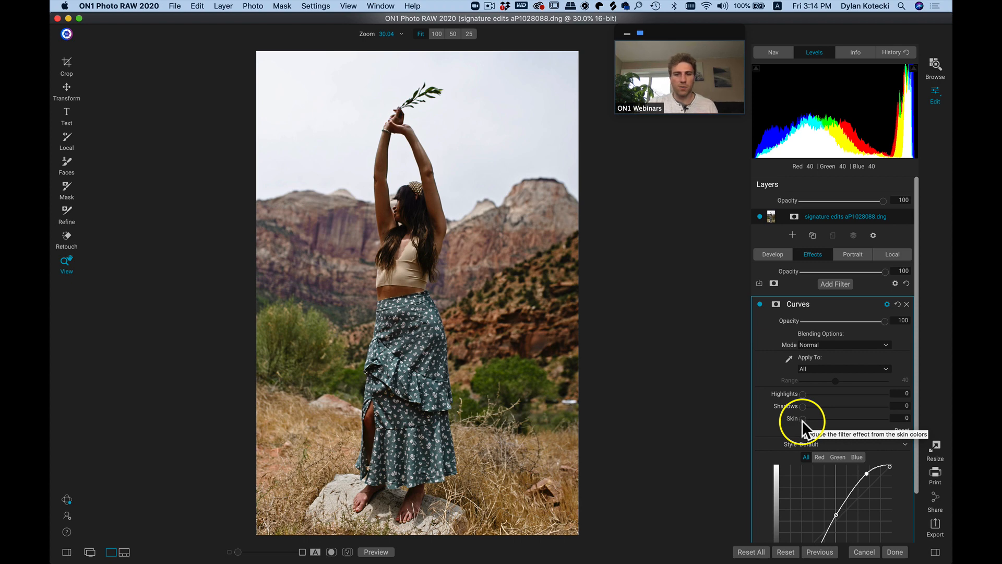
left_click_drag(801, 420, 847, 413)
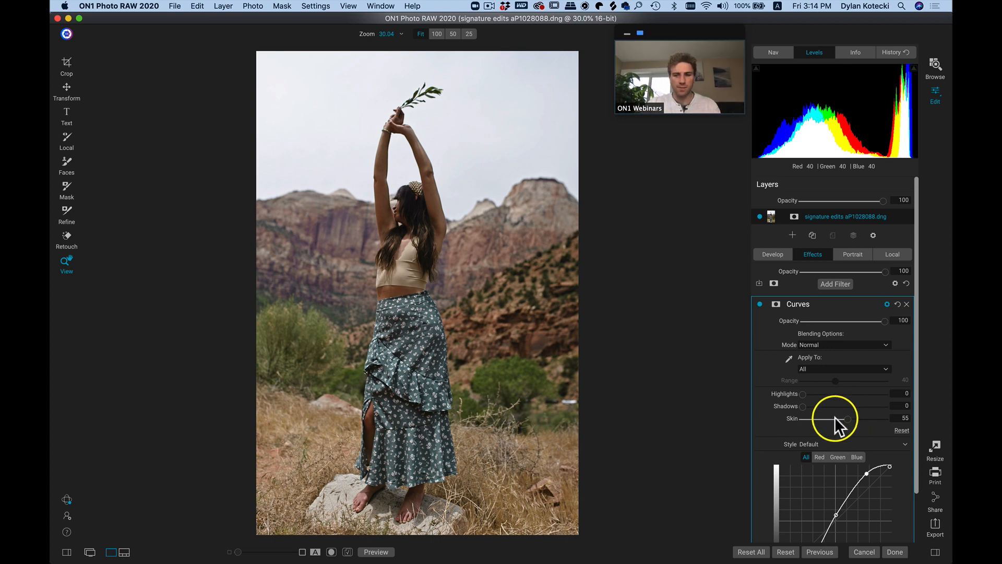
left_click_drag(834, 417, 747, 422)
Try Shadows protection at 64 on the Curves filter, examine the rocky hillside up close, and reset Shadows to 0
left_click_drag(802, 407, 916, 416)
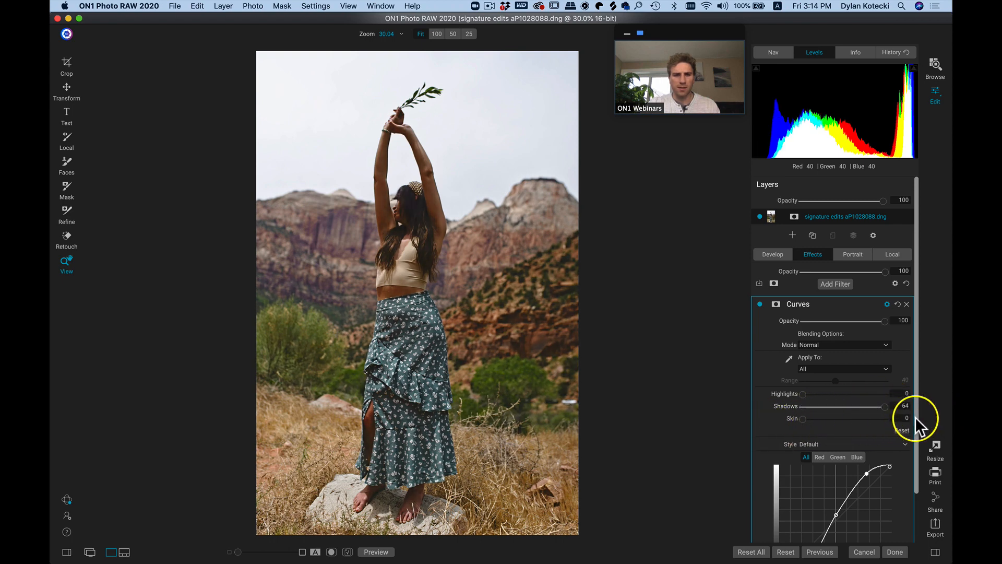
left_click(549, 321)
left_click_drag(558, 295, 458, 296)
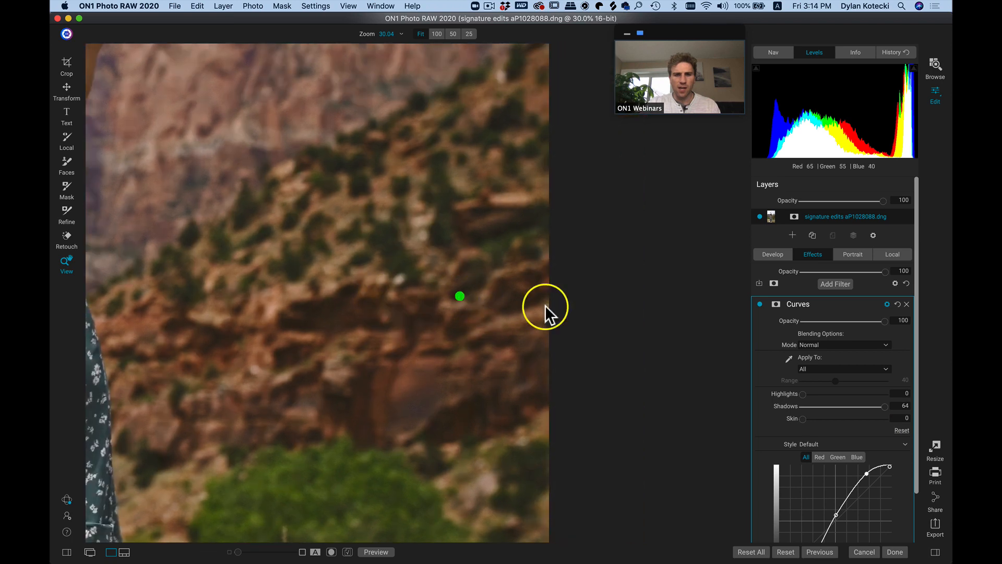
mouse_move(883, 402)
left_mouse_down()
mouse_move(782, 404)
mouse_move(951, 407)
left_mouse_up()
left_click(360, 193)
double_click(785, 406)
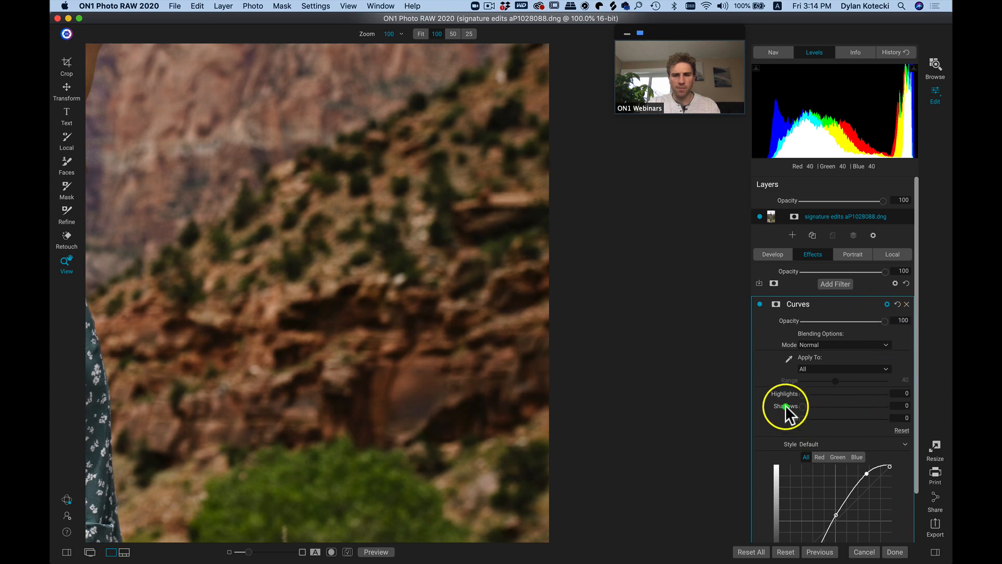
left_click(363, 303)
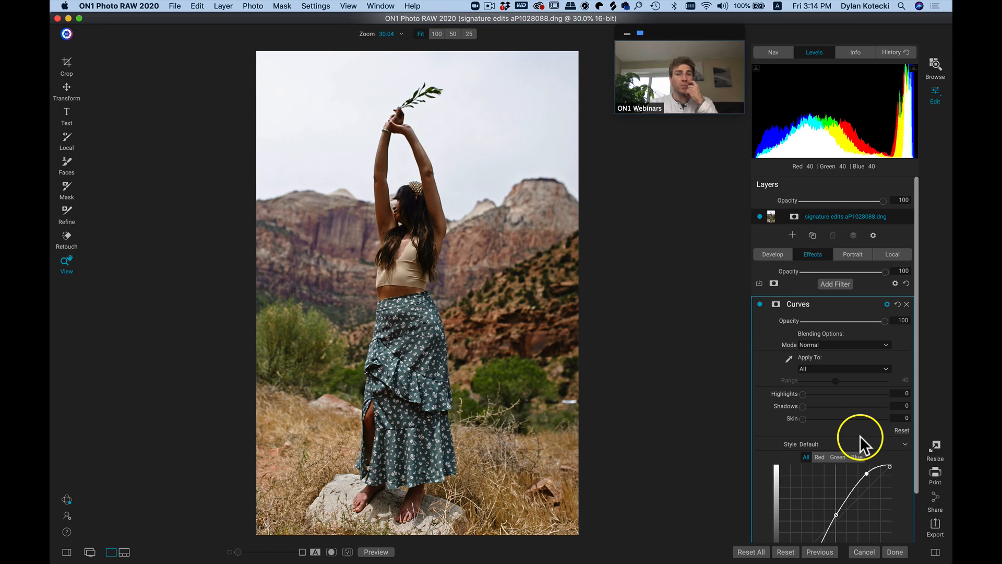
Try the Luminosity blending mode on the Curves filter and compare the photo with the filter off and on
scroll(859, 405, "down", 2)
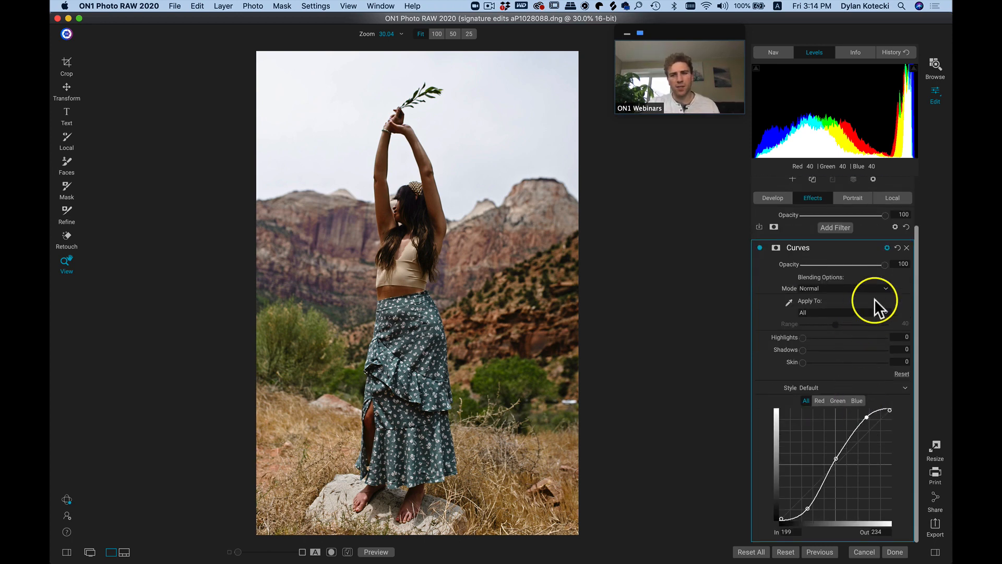
left_click(831, 287)
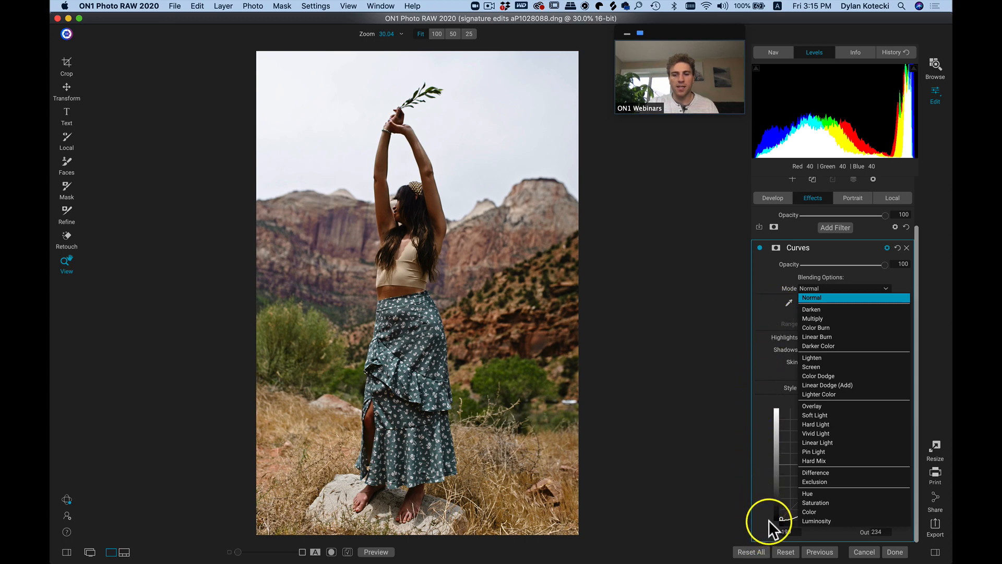
left_click(807, 520)
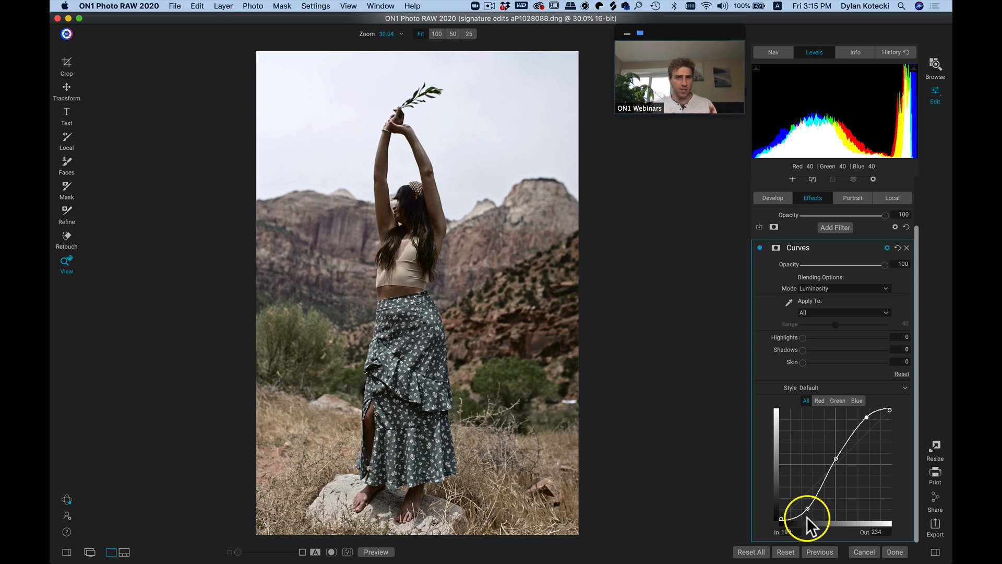
left_click(759, 248)
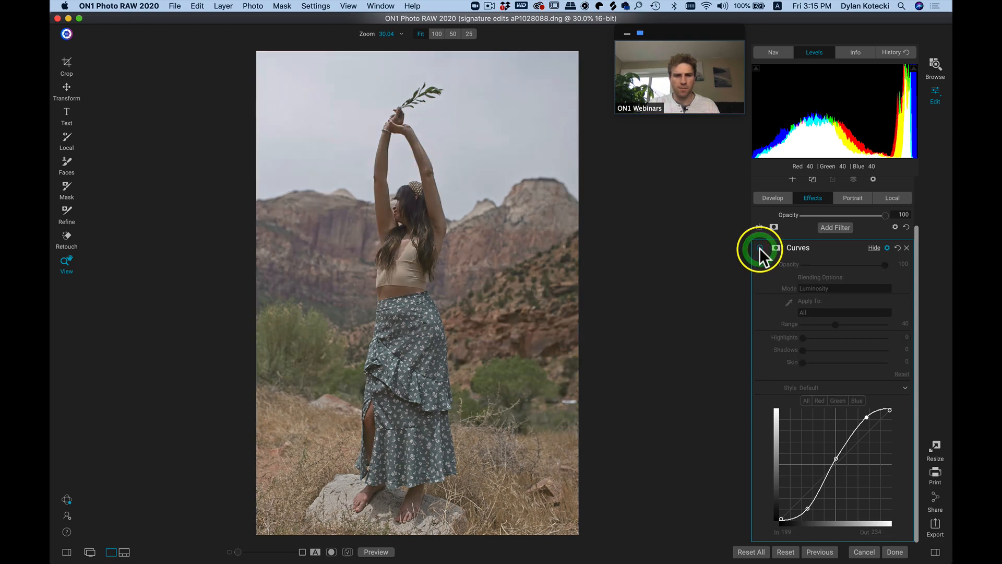
left_click(759, 247)
left_click(760, 247)
left_click(760, 248)
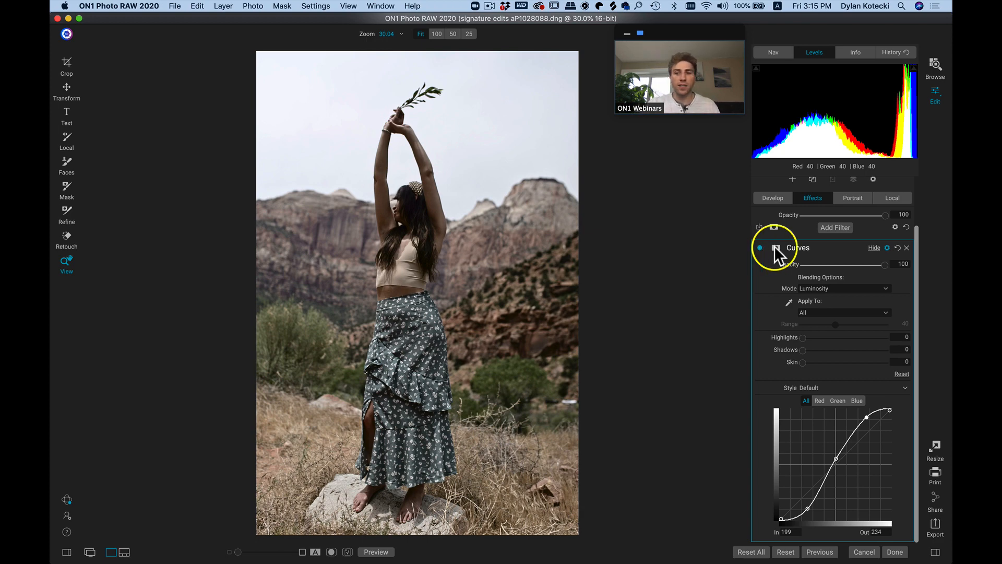
left_click(887, 248)
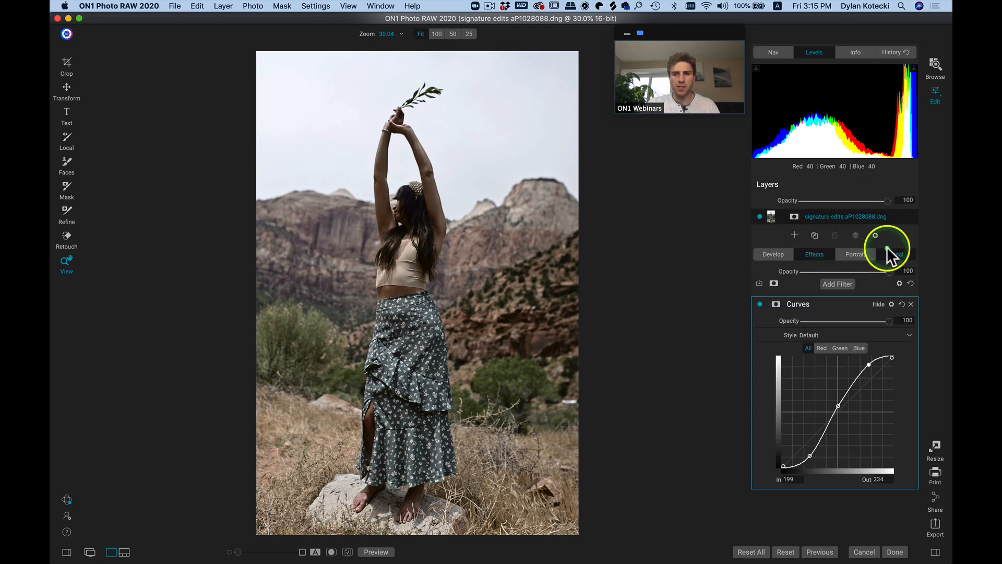
left_click(887, 248)
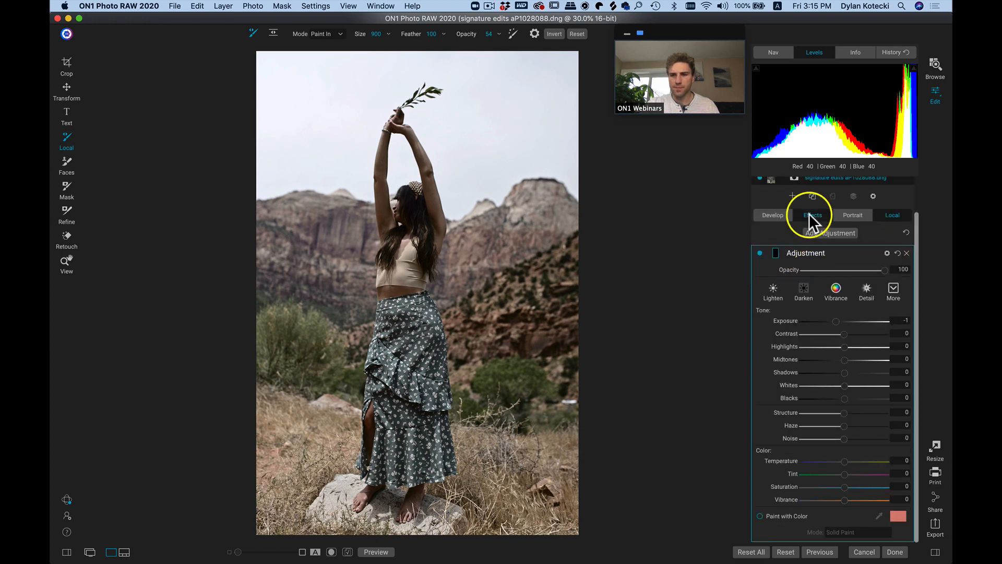
left_click(809, 214)
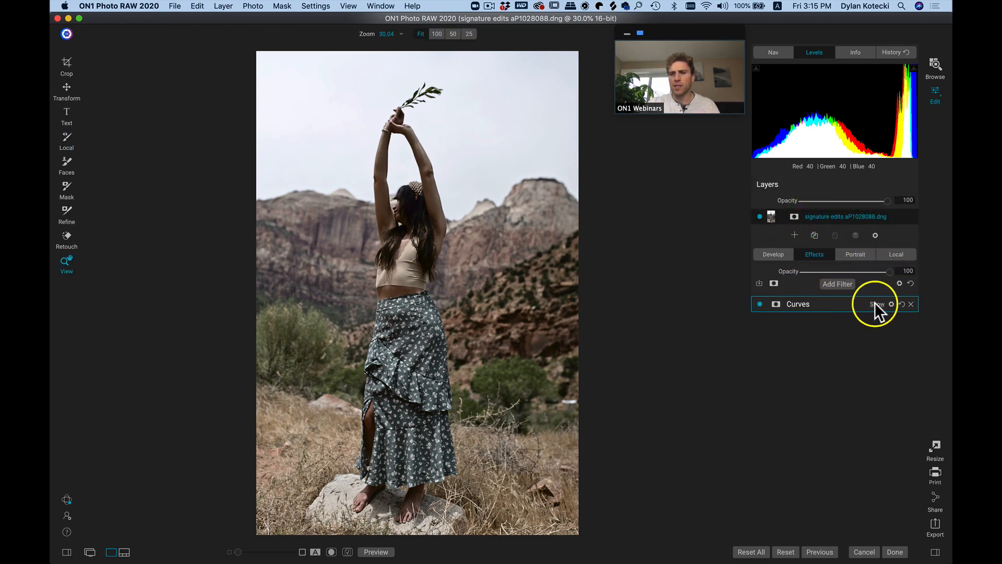
left_click(892, 303)
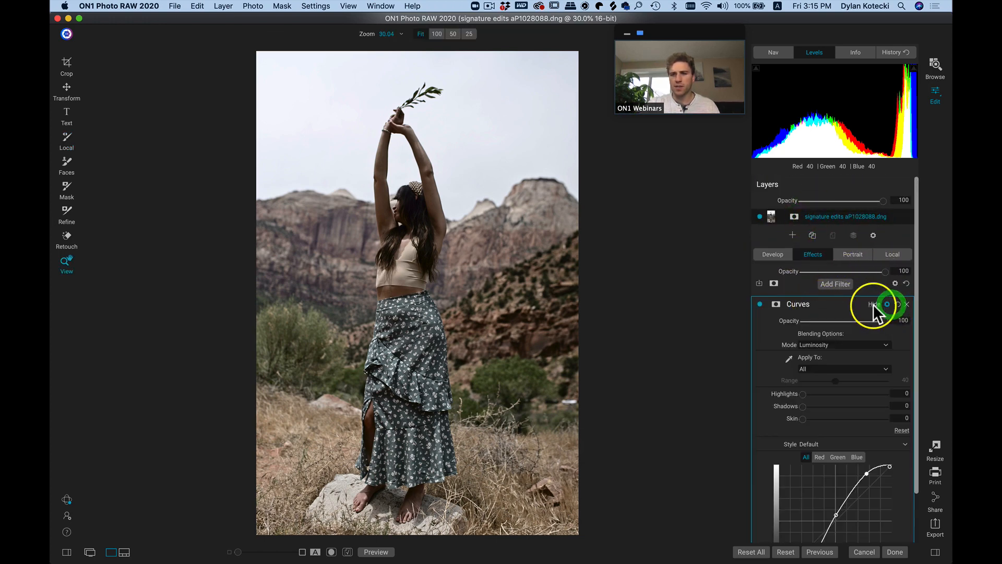
Return the Curves filter's blending mode to Normal and change it to Color
left_click(877, 345)
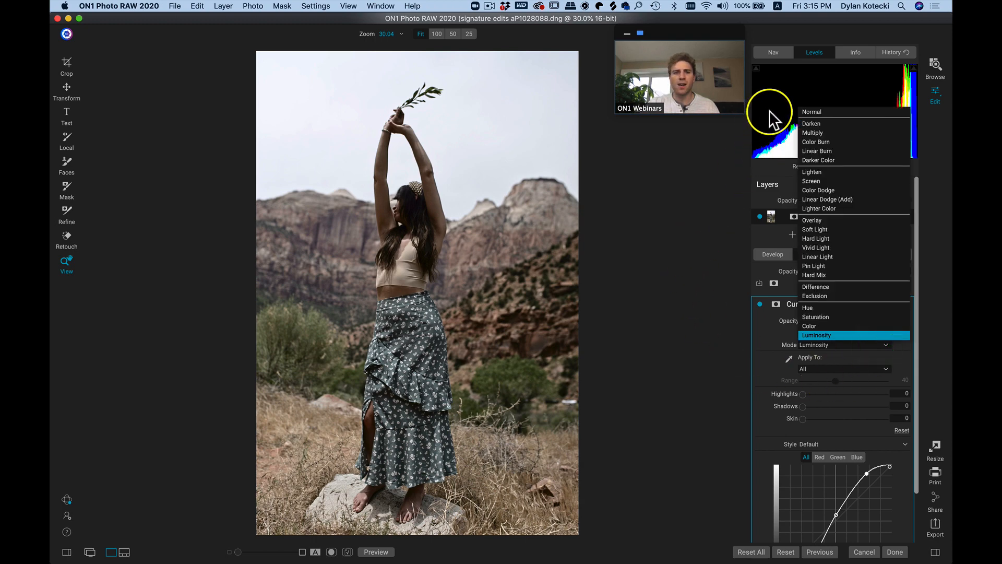
left_click(806, 108)
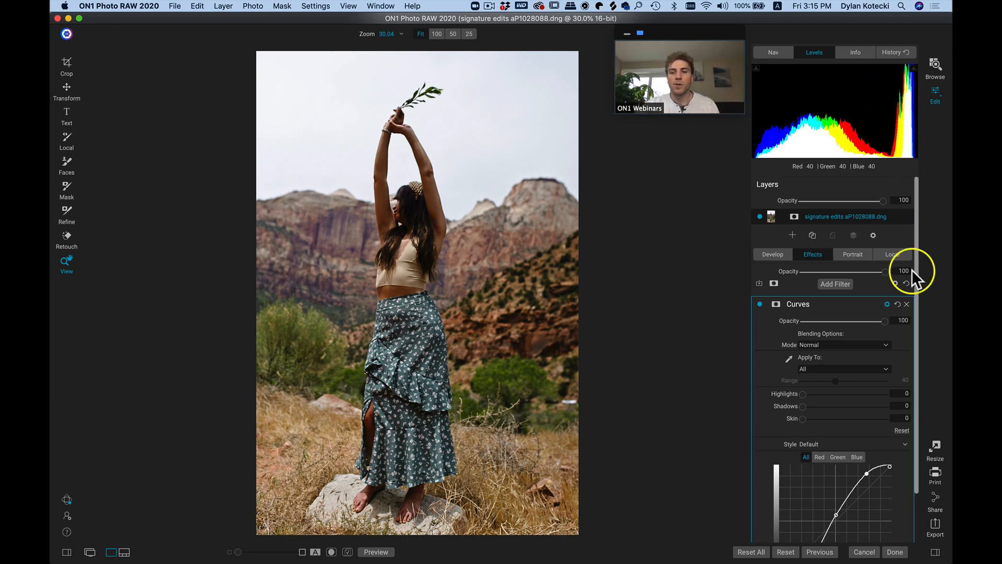
left_click(876, 344)
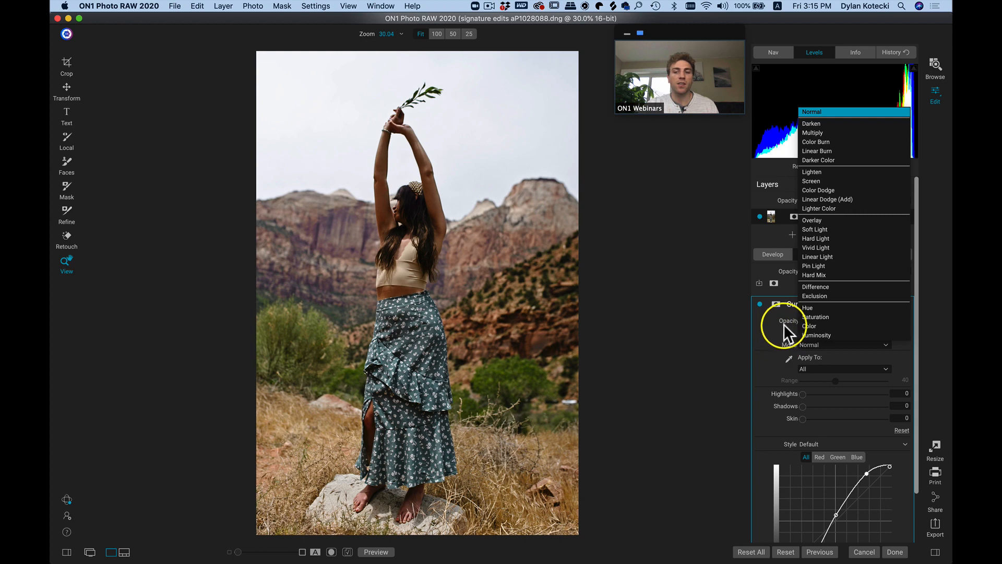
left_click(805, 323)
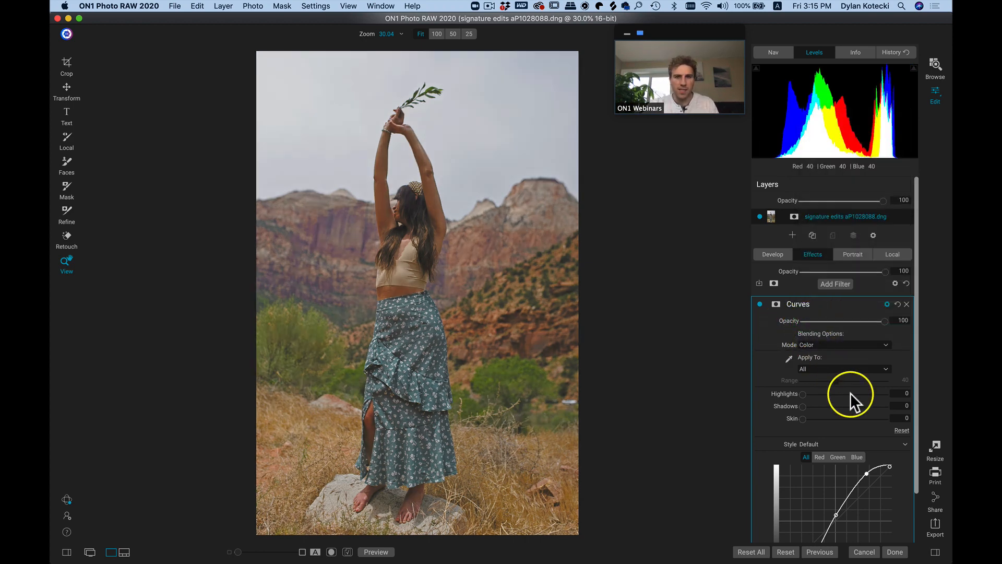
Compare the photo with the Color-blended Curves filter turned off and on
scroll(845, 405, "down", 2)
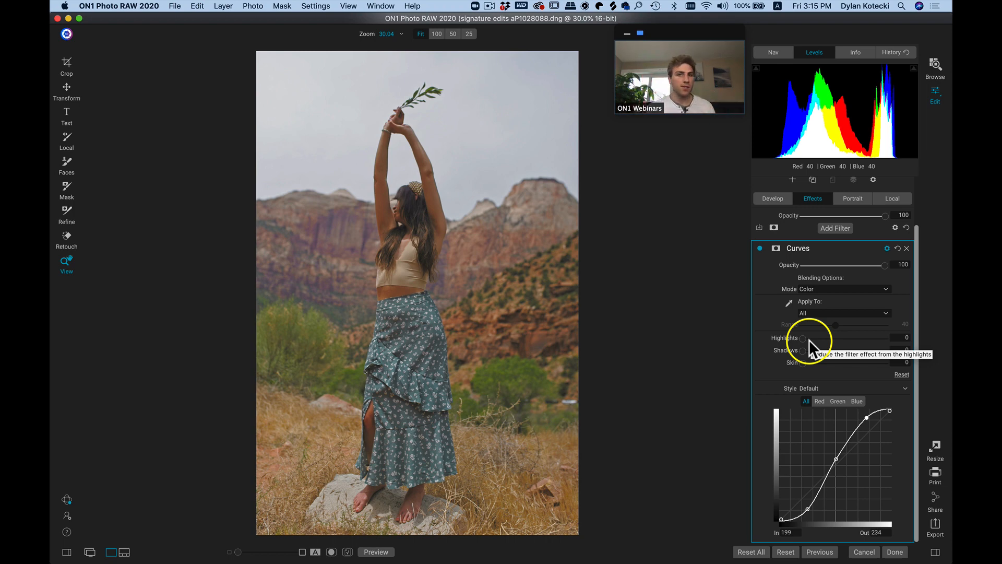
left_click(760, 248)
left_click(759, 248)
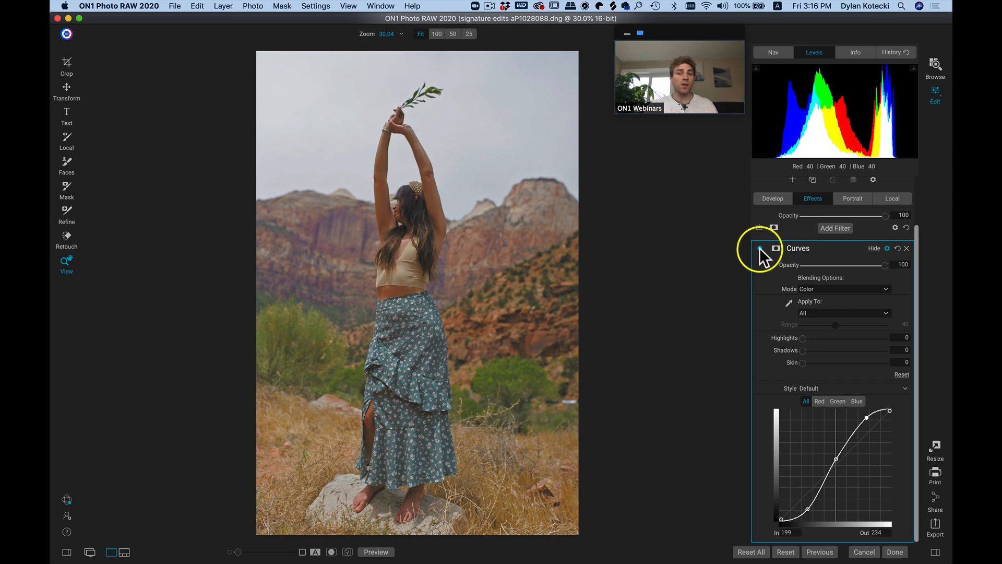
left_click(759, 248)
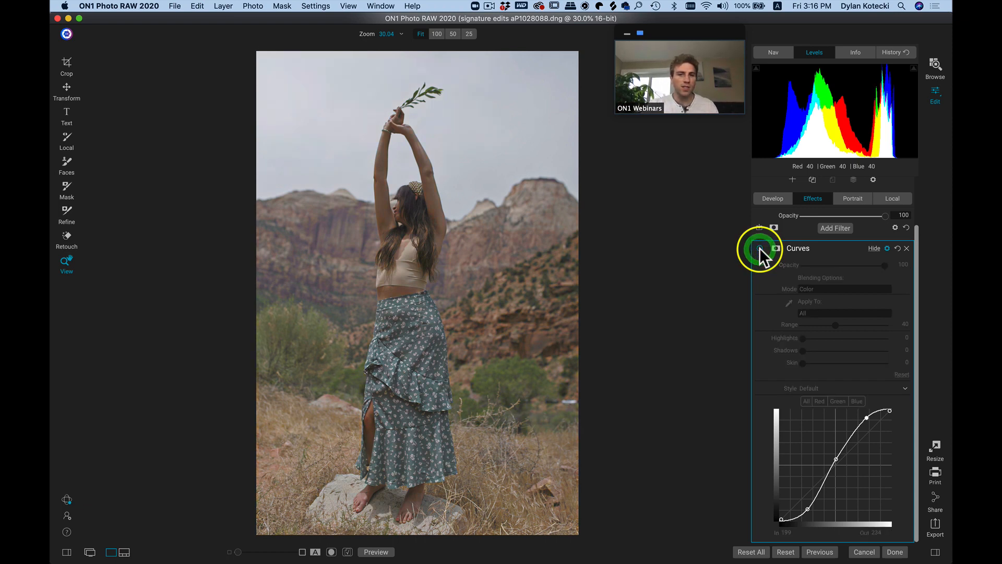
left_click(760, 248)
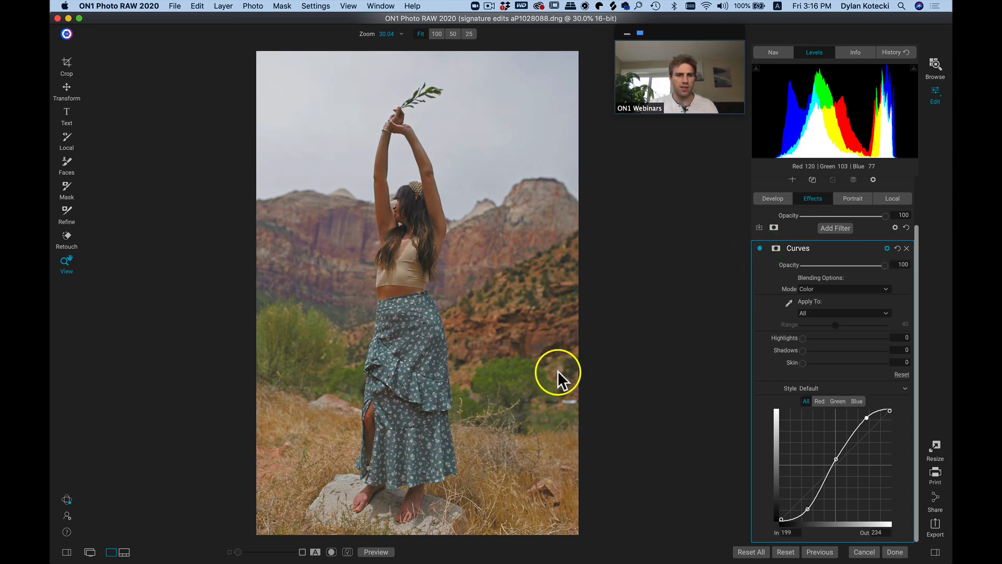
Rename the Curves filter to Color Curve and collapse its settings
double_click(800, 247)
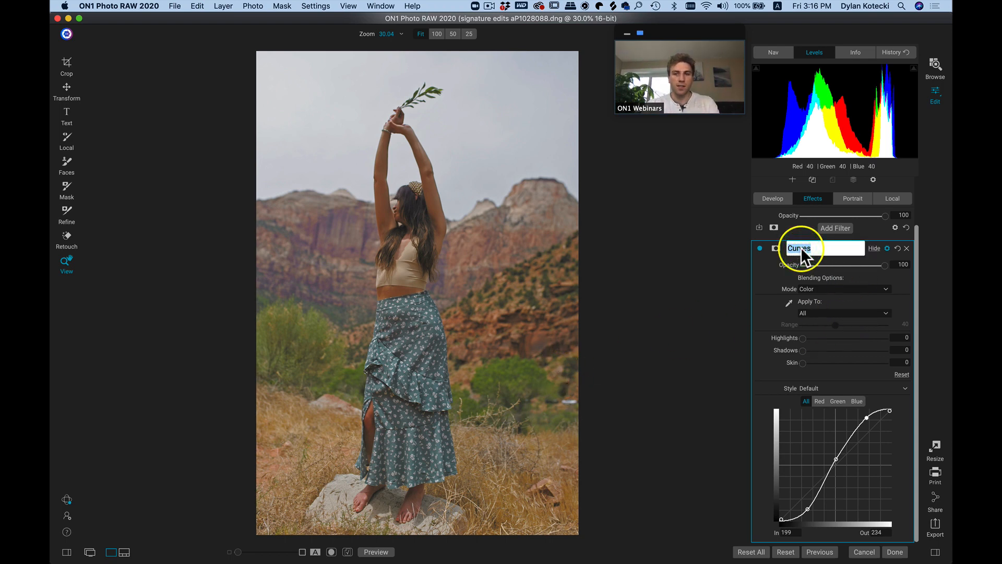
type("Color Cureve")
key("Return")
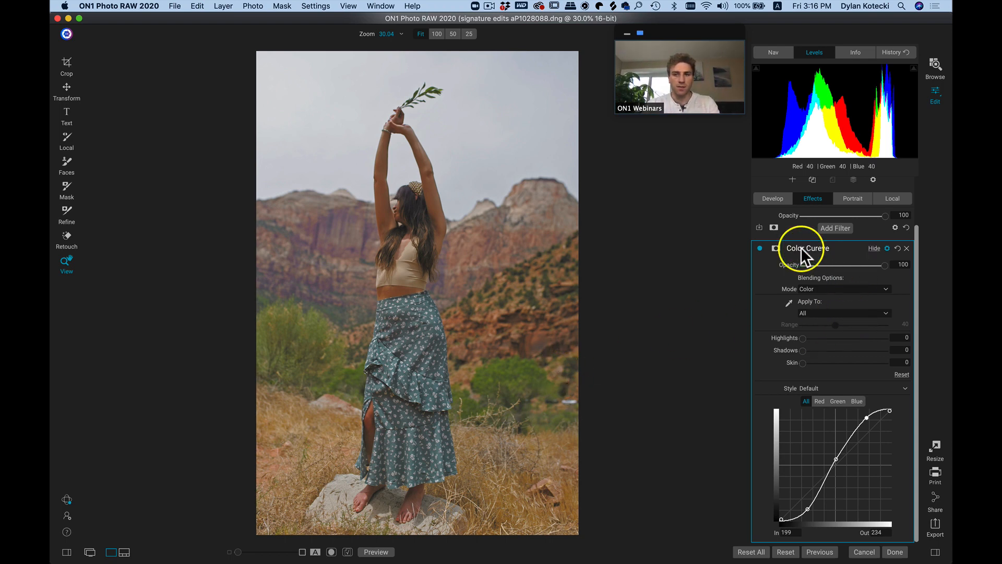
double_click(832, 246)
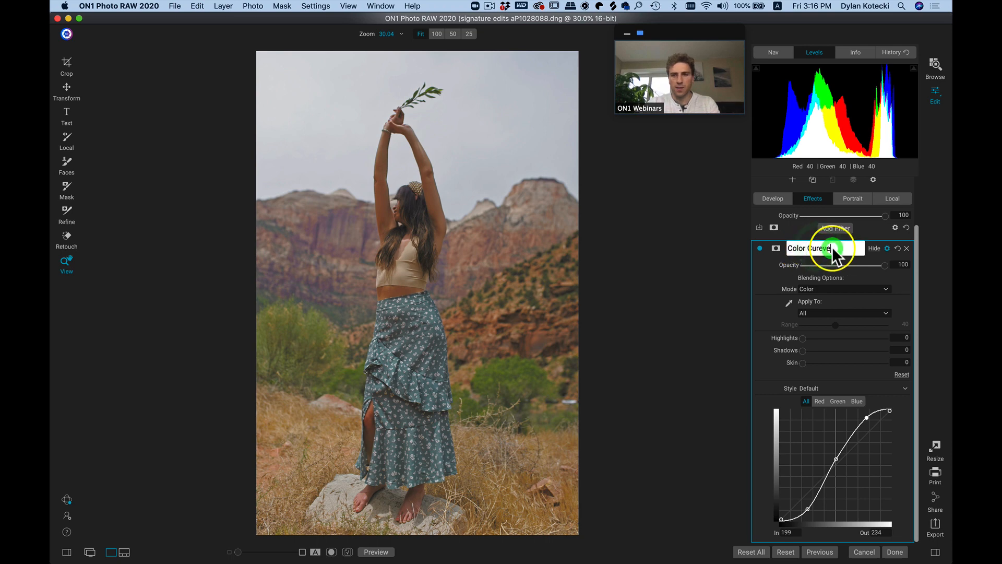
type("ve")
key("Return")
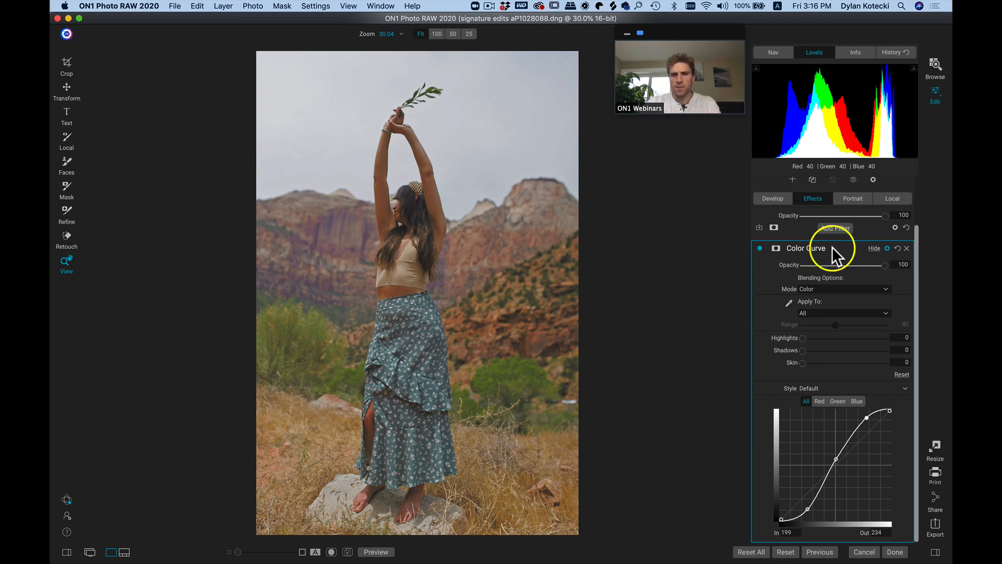
left_click(871, 244)
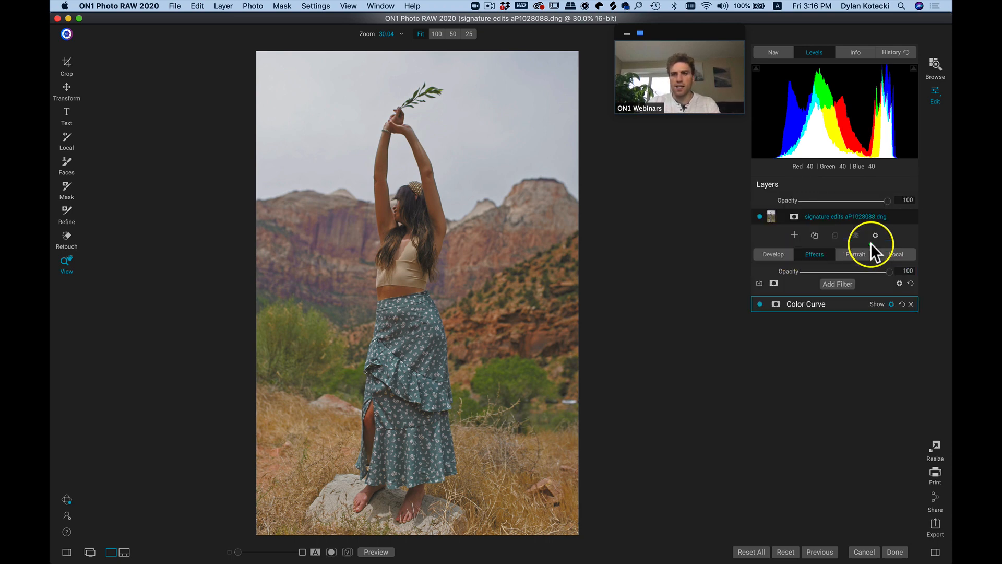
Add a second Curves filter in Luminosity blending mode and rename it Tone Curve
left_click(835, 282)
left_click(690, 335)
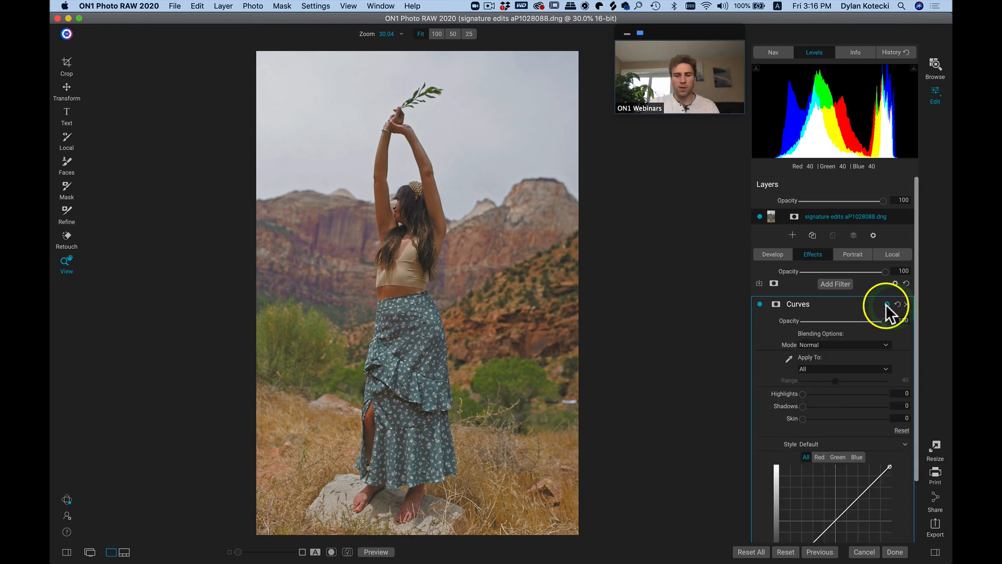
left_click(819, 345)
left_click(812, 334)
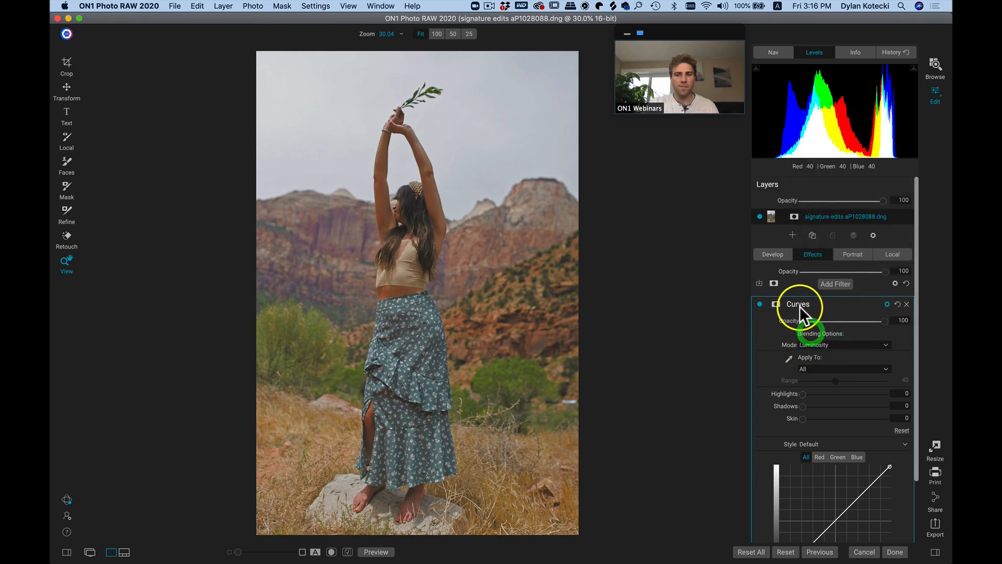
double_click(800, 303)
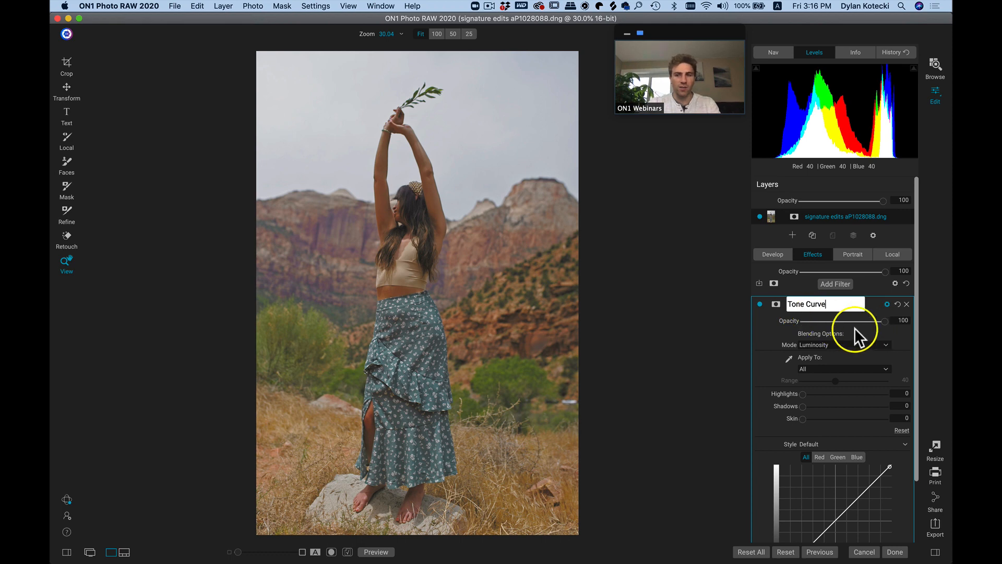
left_click(760, 336)
Shape the Tone Curve by slightly lowering a shadow point and raising a midtone point to In 135, Out 150
scroll(817, 321, "down", 3)
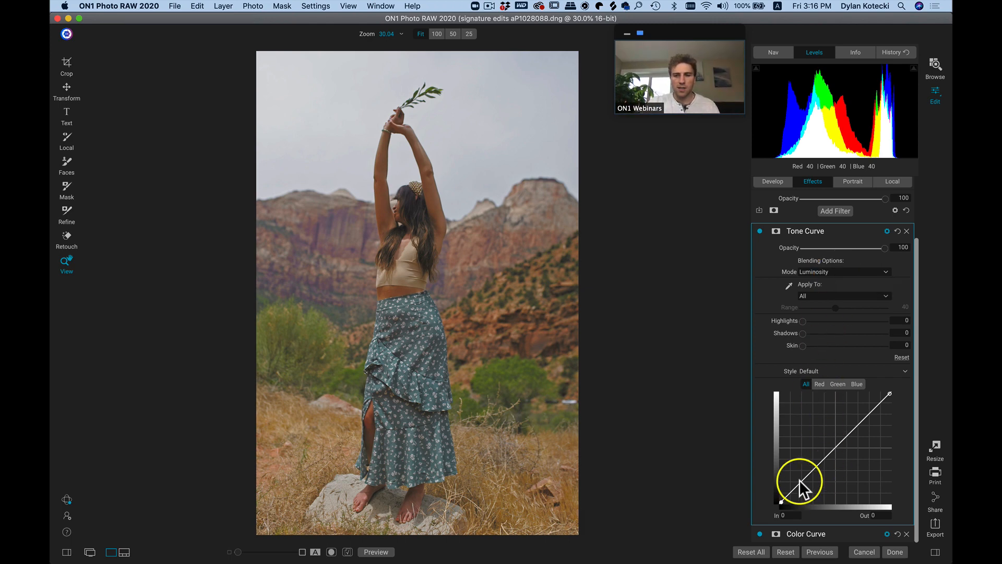
left_click_drag(799, 481, 804, 485)
left_click_drag(839, 450, 839, 436)
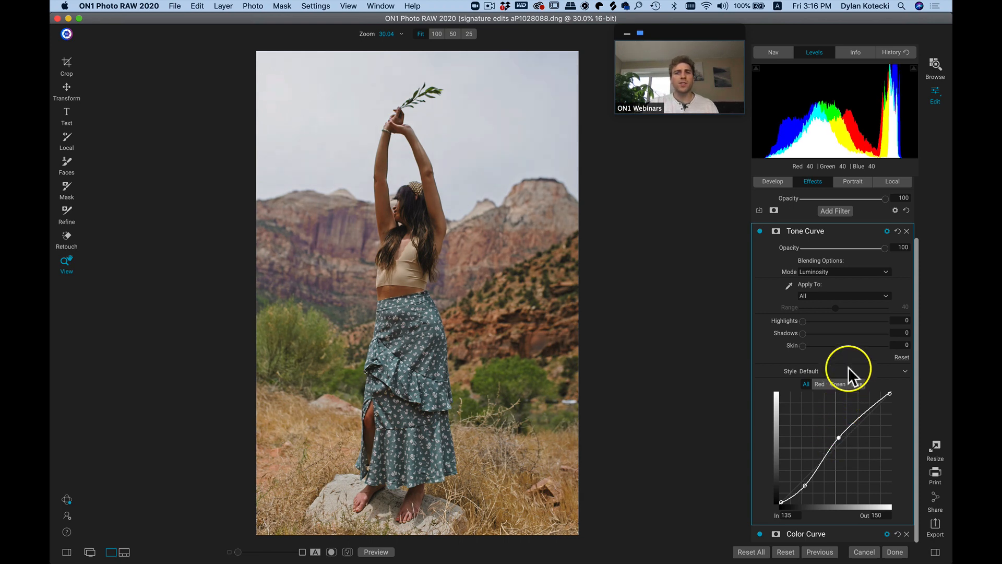
Compare the photo with the Tone Curve filter turned off and on
left_click(759, 230)
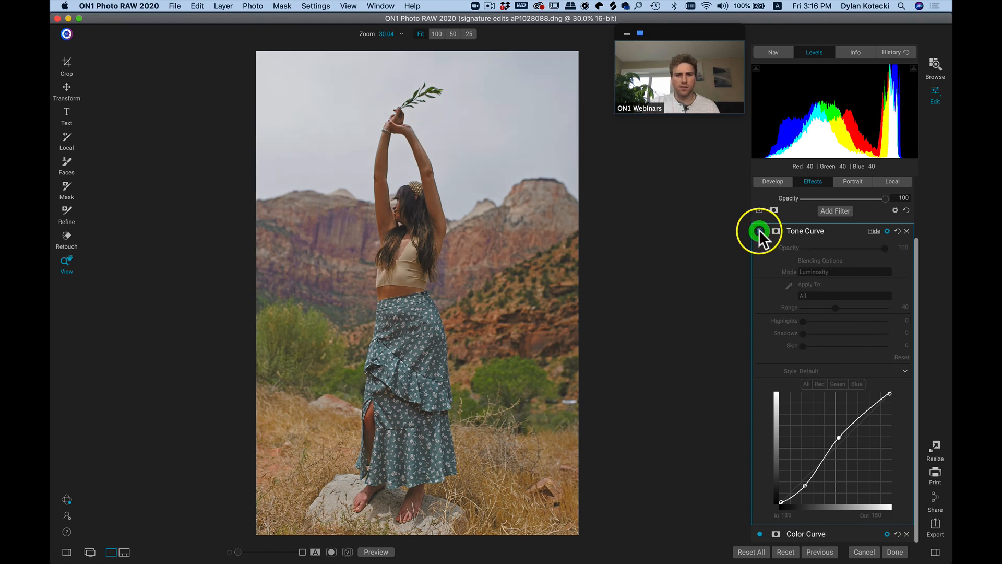
left_click(759, 230)
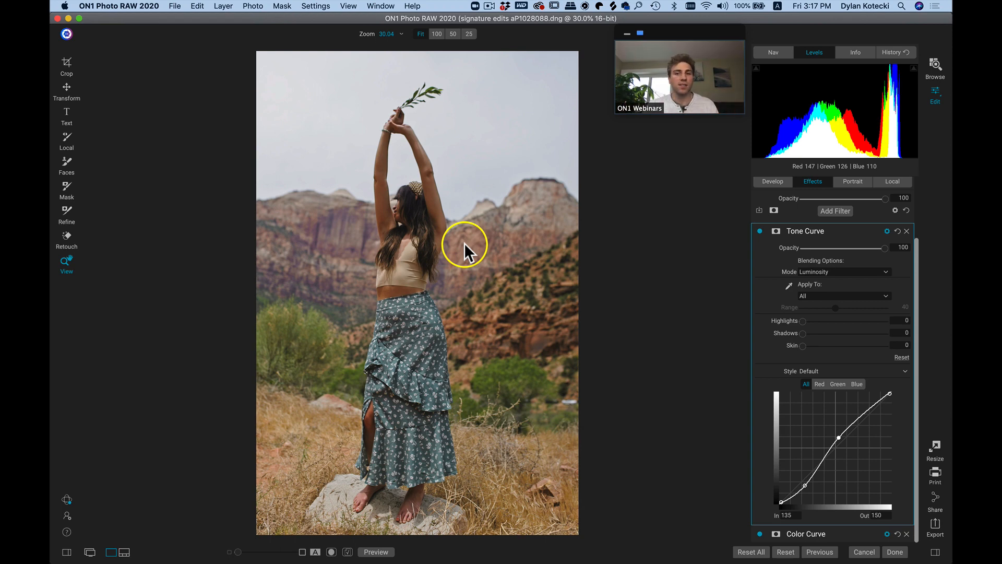
scroll(853, 385, "up", 3)
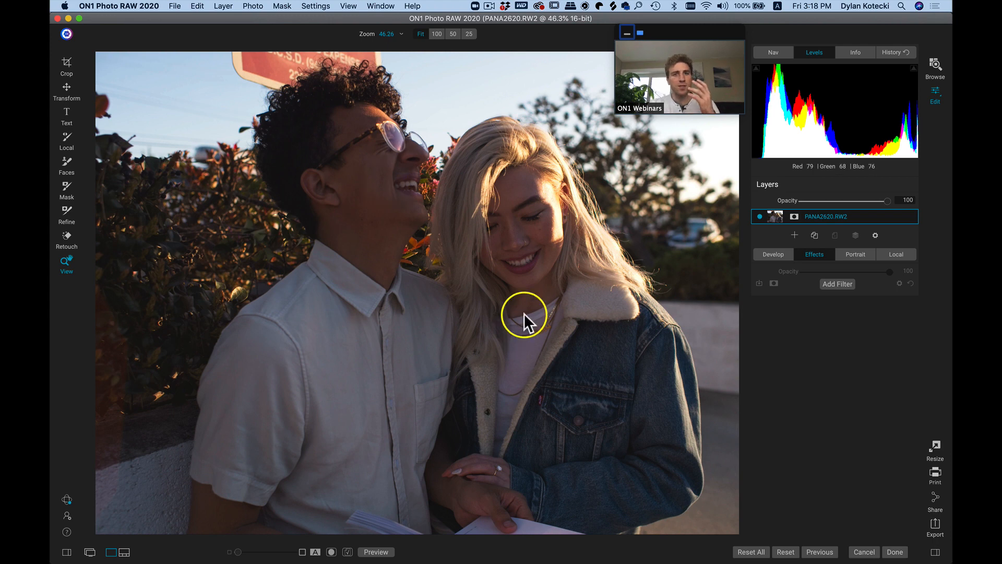
Open the Develop adjustments for the couple photo PANA2620.RW2 and examine both faces at 100% zoom
left_click(773, 254)
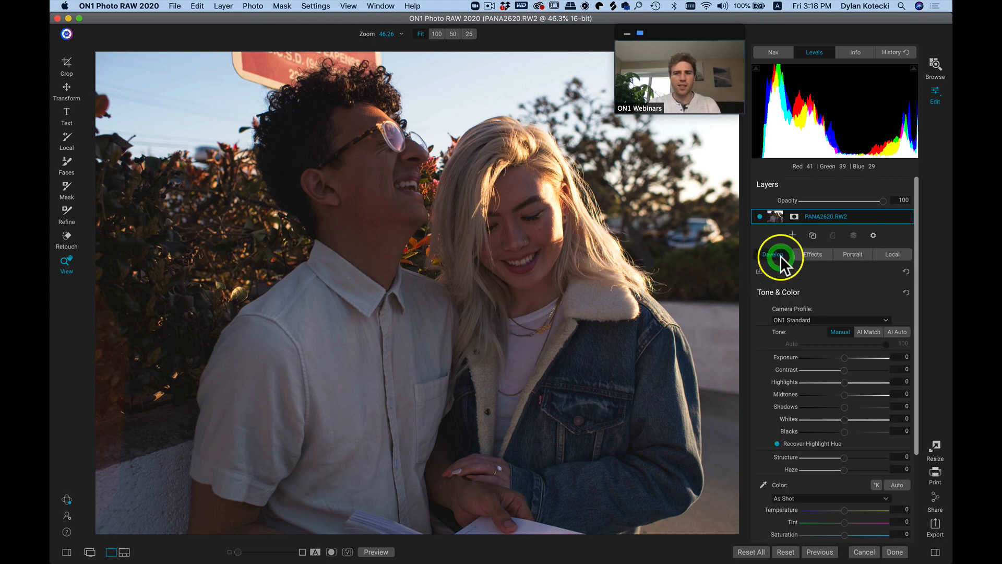
left_click(424, 215)
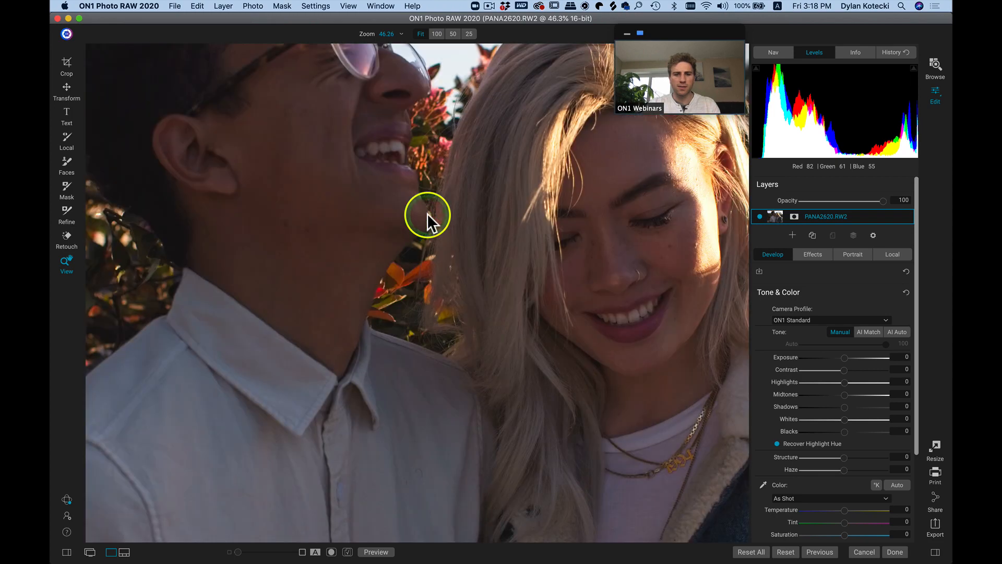
left_click(738, 440)
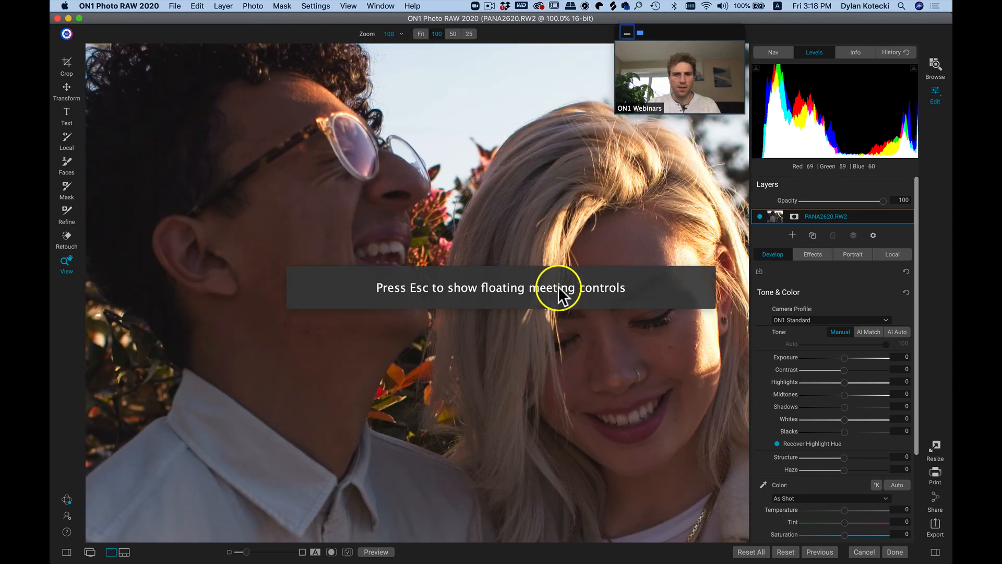
left_click_drag(437, 252, 437, 279)
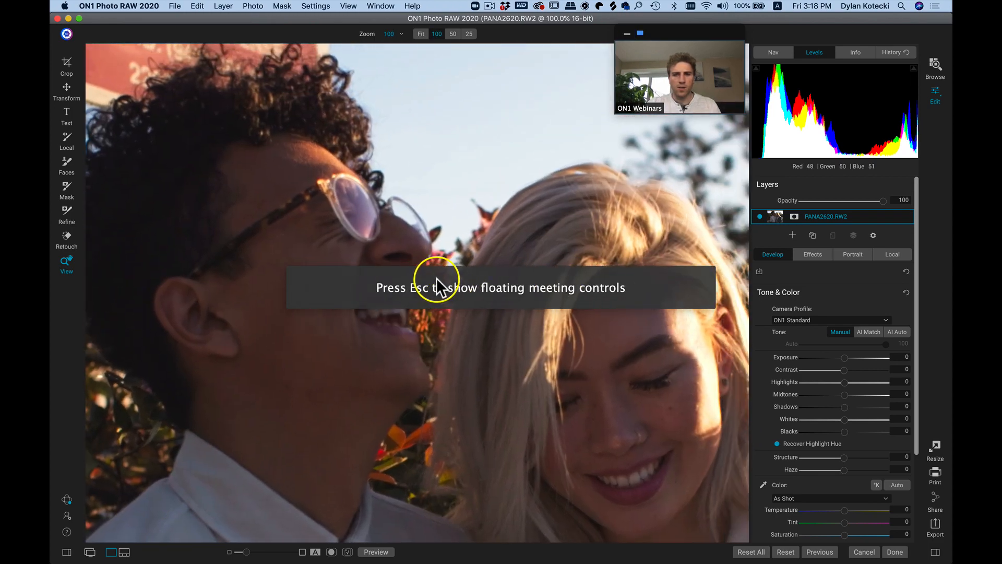
left_click_drag(537, 342, 511, 336)
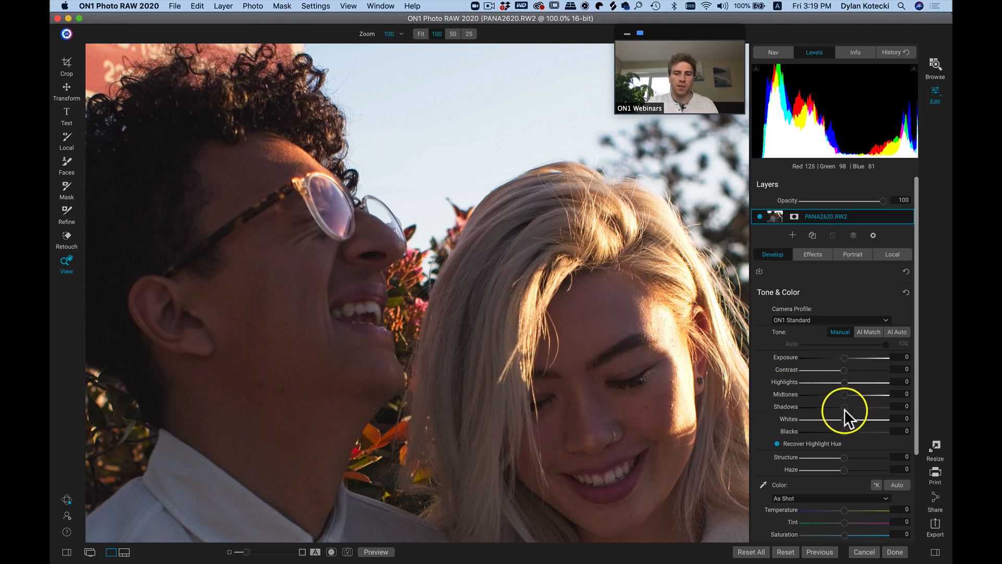
Try Shadows at 100 on the couple photo and inspect the result both whole and close up on the faces
left_click_drag(846, 406, 951, 413)
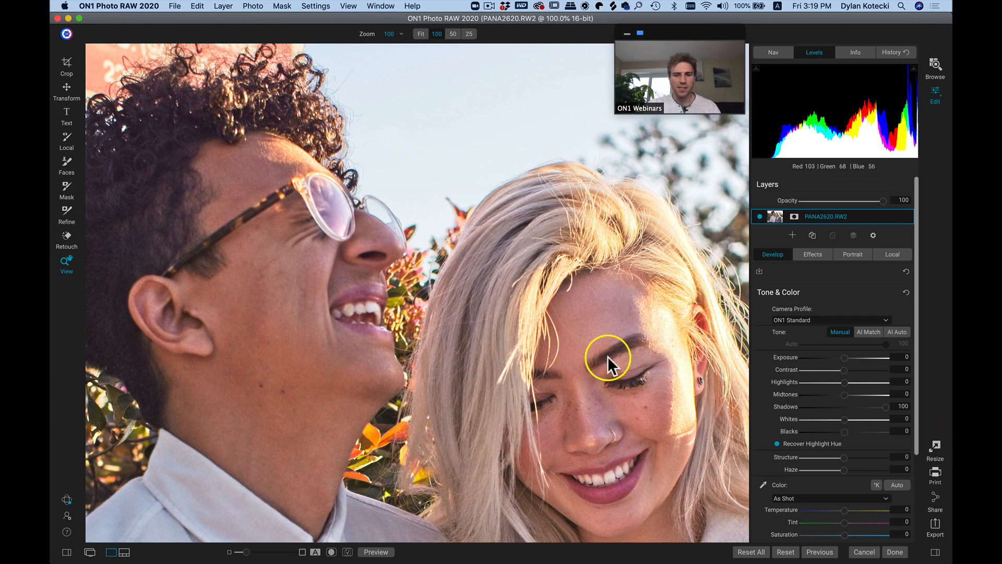
left_click(556, 407)
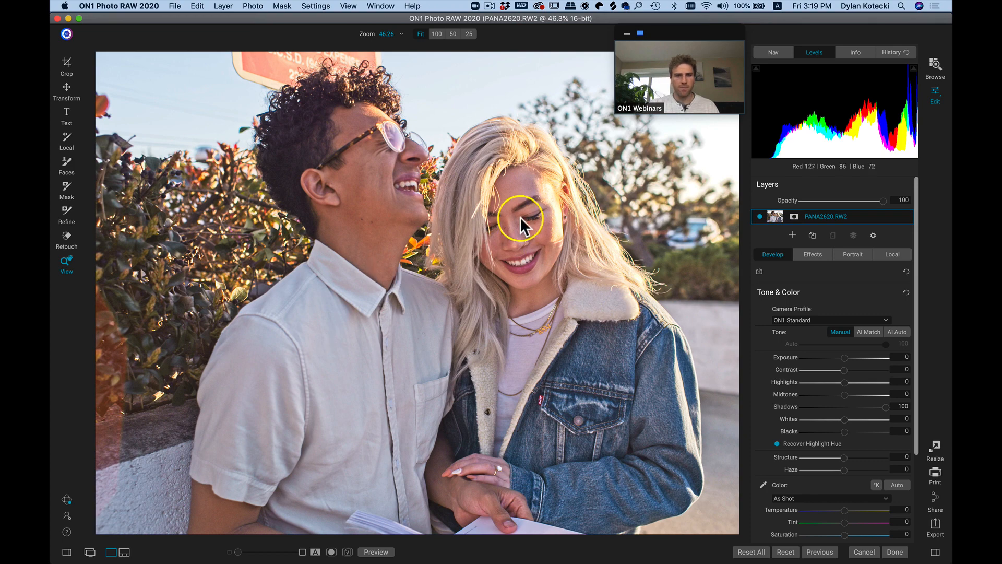
left_click(390, 249)
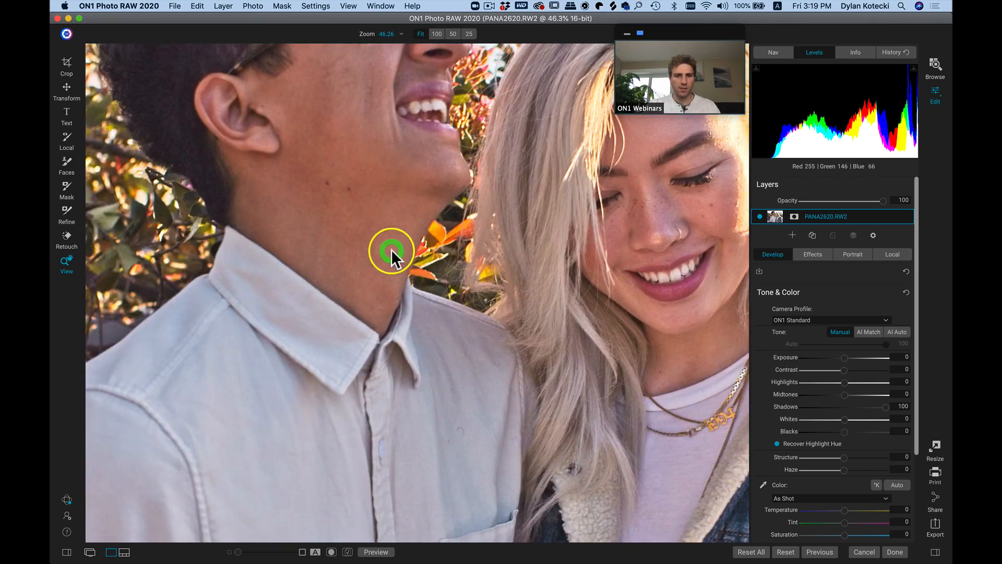
left_click_drag(507, 197, 477, 399)
Set Shadows to 52 and Midtones to 38 on the couple photo
left_click_drag(886, 406, 866, 410)
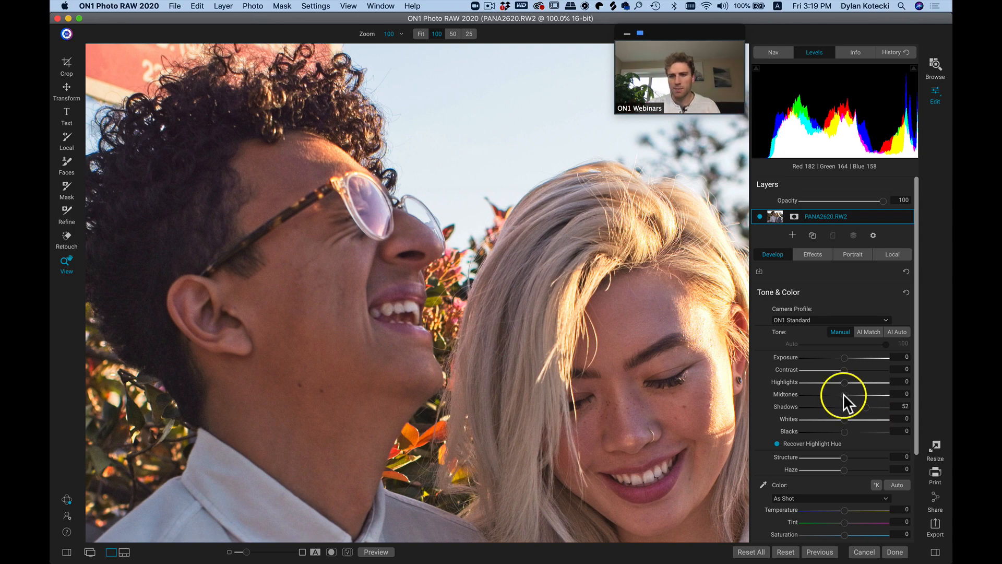
left_click_drag(844, 394, 858, 394)
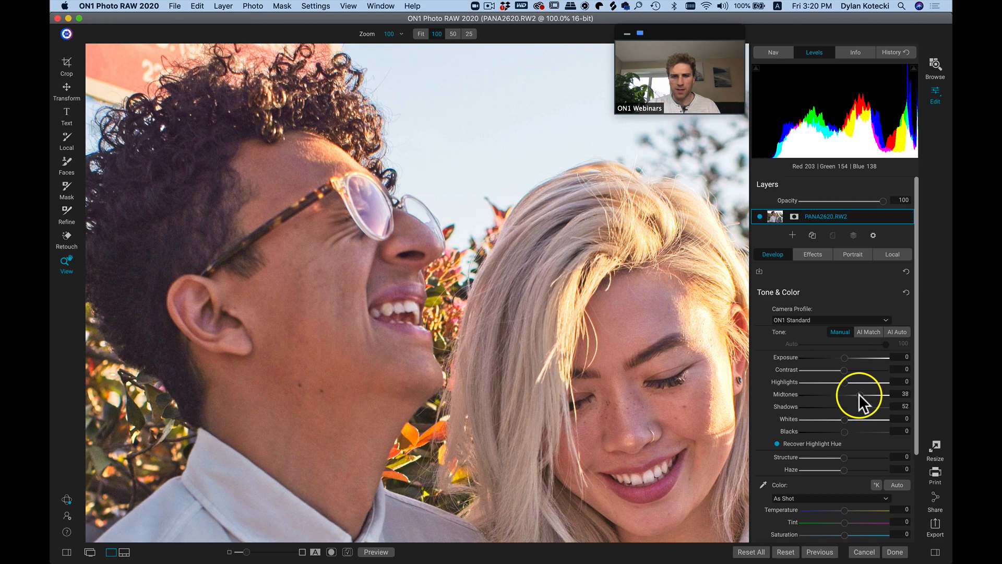
left_click_drag(859, 394, 860, 395)
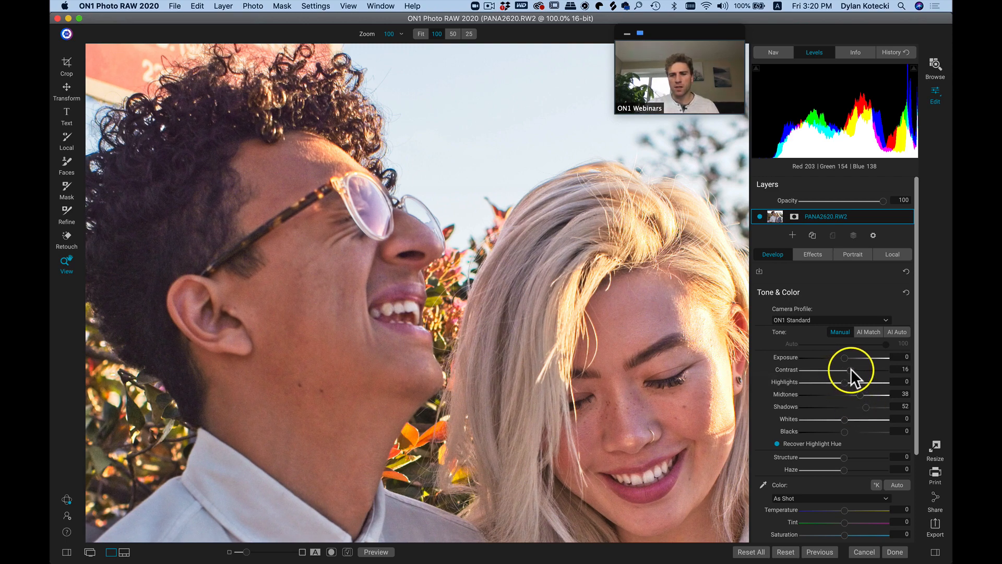
Raise Contrast to 49 and Midtones to 66 on the couple photo
left_click_drag(864, 367, 863, 369)
left_click(863, 369)
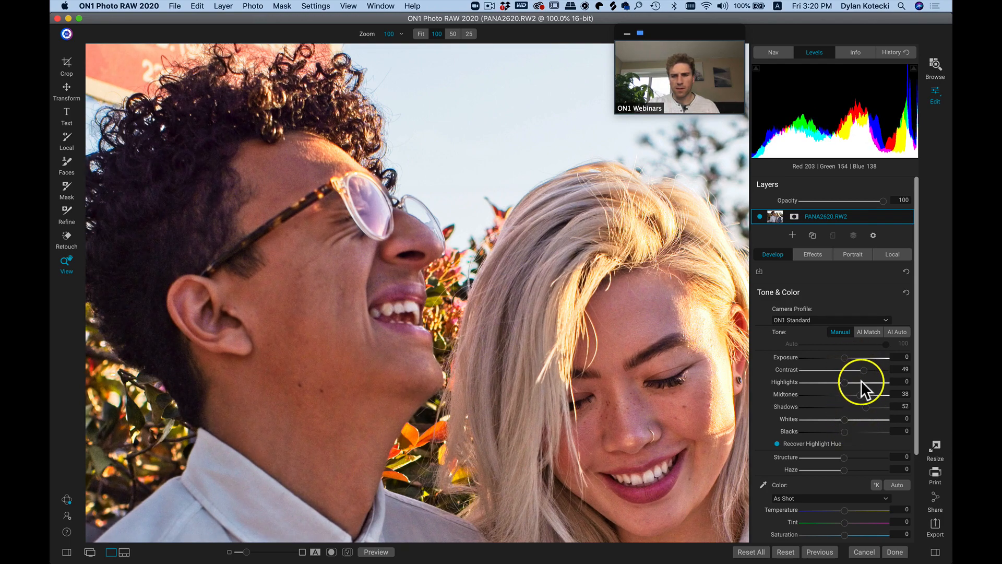
left_click_drag(861, 393, 871, 392)
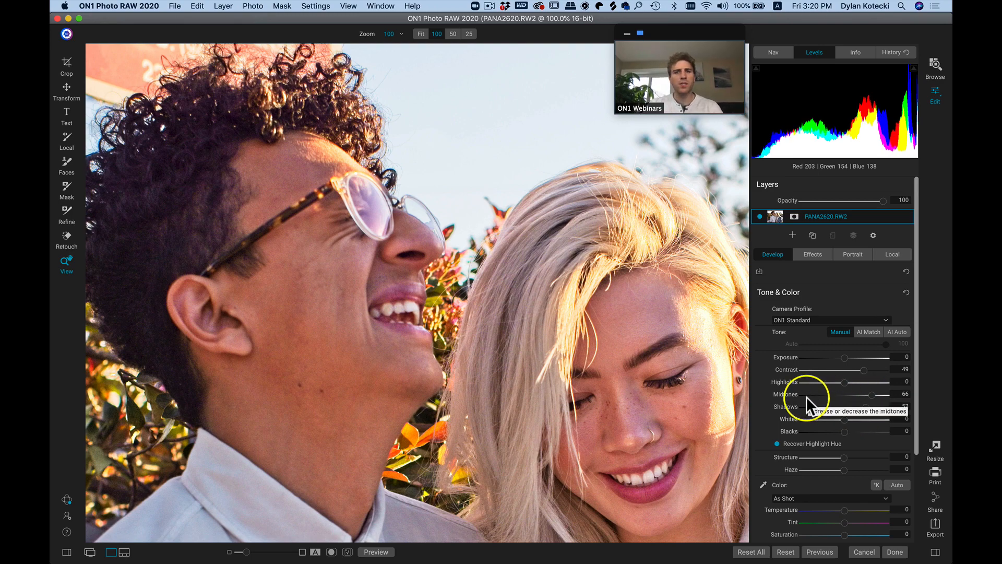
Toggle the clipping overlay to examine the highlights on the woman's hair and face, leaving the overlay on
key("j")
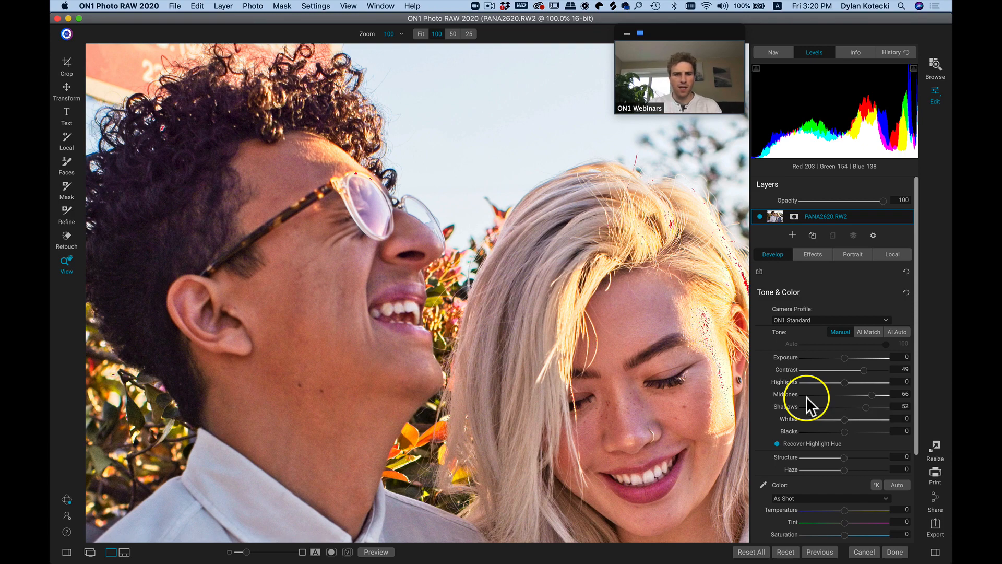
left_click_drag(712, 299, 663, 301)
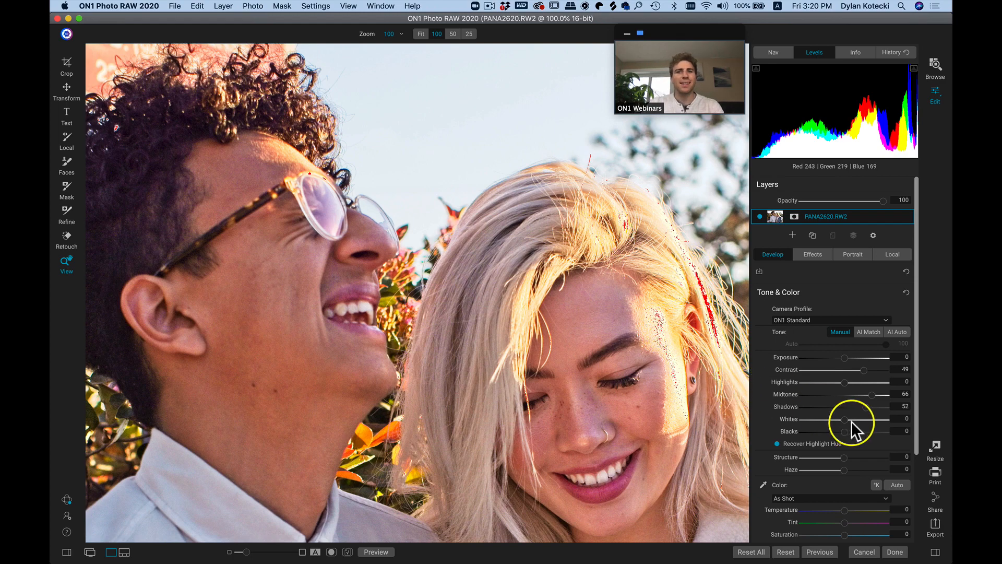
key("j")
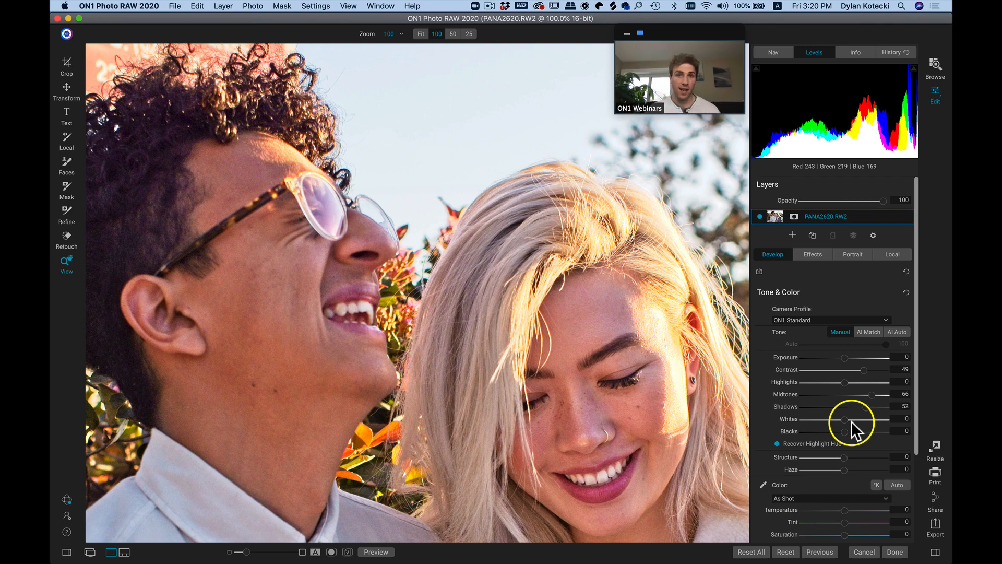
key("j")
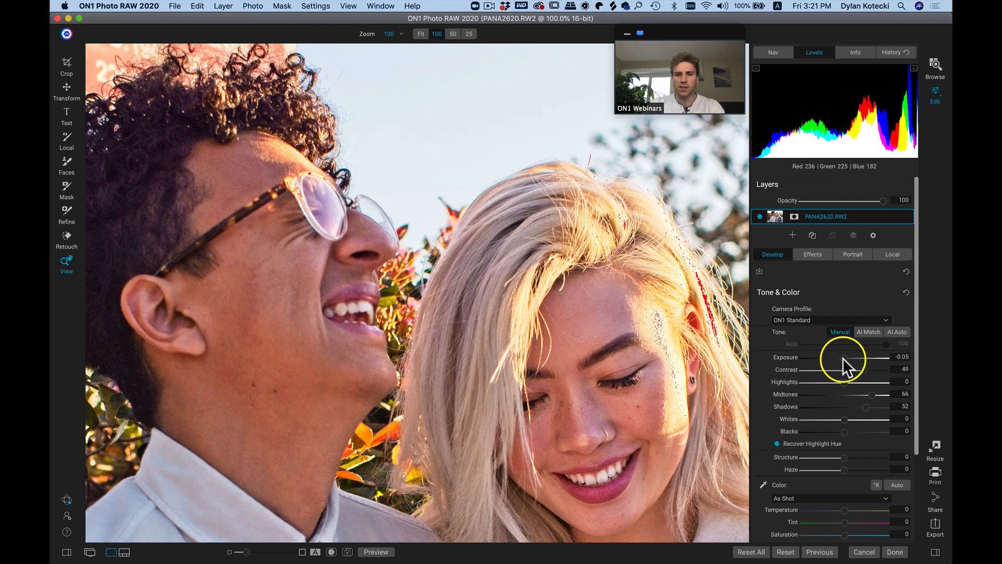
Rebalance the couple photo's tones with Exposure at -0.8, Midtones and Shadows at 75, and Contrast at 55
left_click_drag(844, 358, 838, 361)
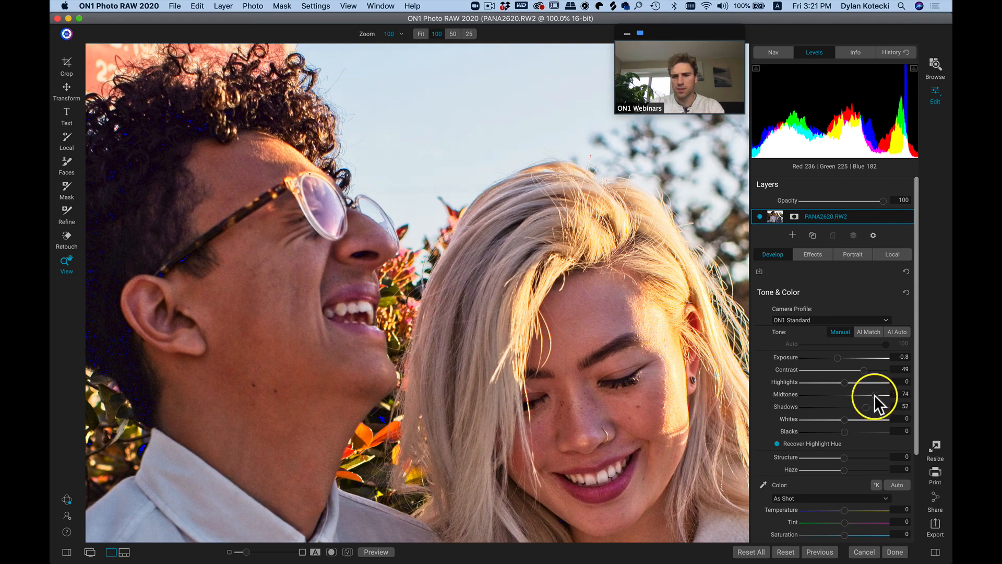
left_click_drag(876, 395, 870, 408)
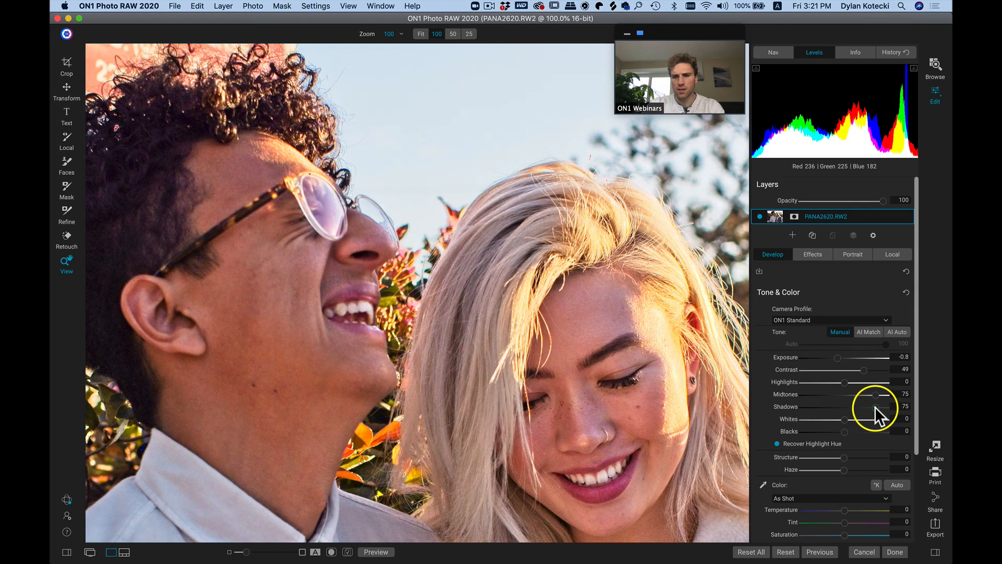
left_click_drag(866, 369, 867, 370)
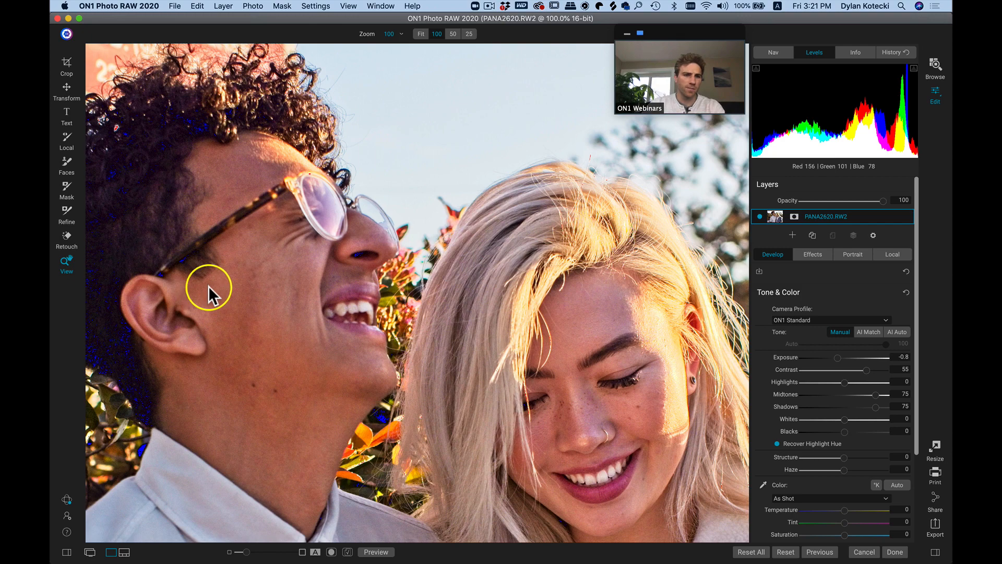
Examine the clipping overlay in the man's dark hair and the surrounding foliage
left_click_drag(208, 287, 284, 284)
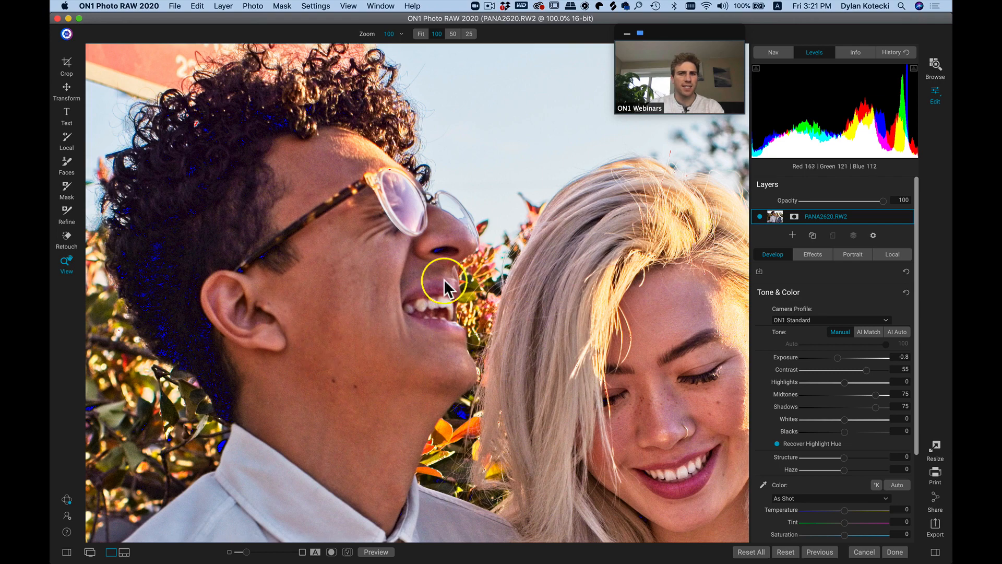
scroll(522, 275, "right", 3)
scroll(534, 277, "left", 6)
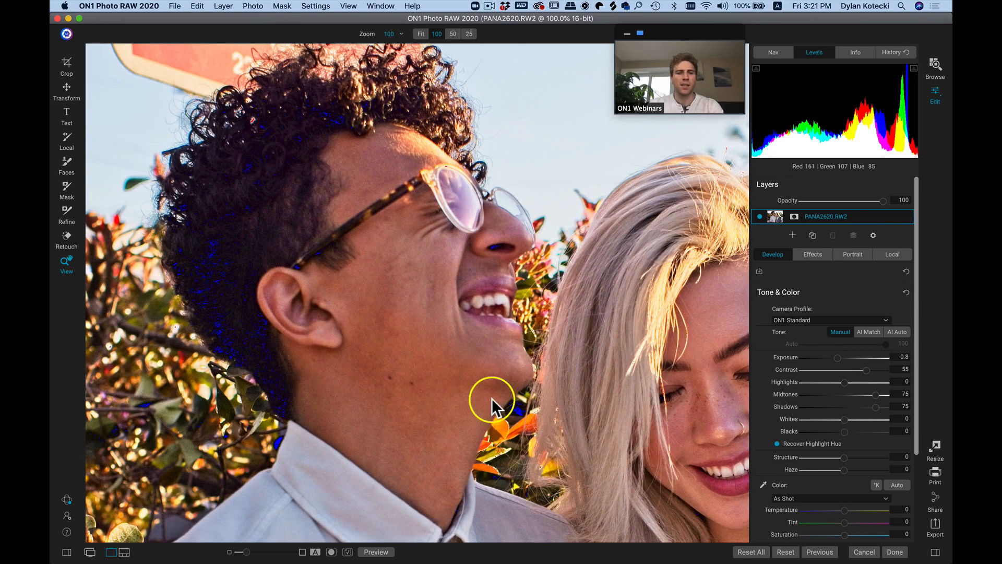
Examine the clipping around the couple's faces and hair up close, then compare the full edited photo with the original
scroll(472, 324, "right", 6)
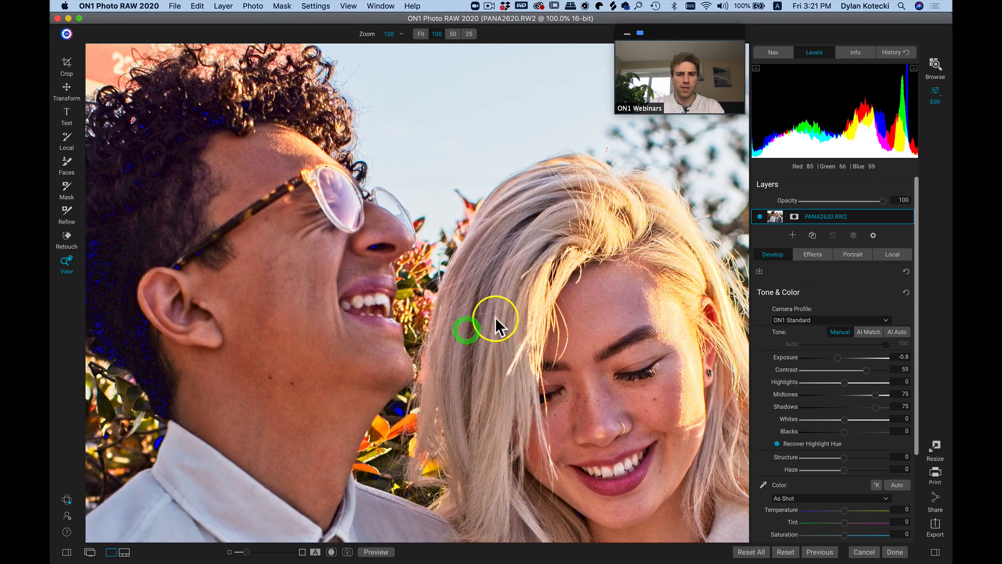
left_click(491, 327)
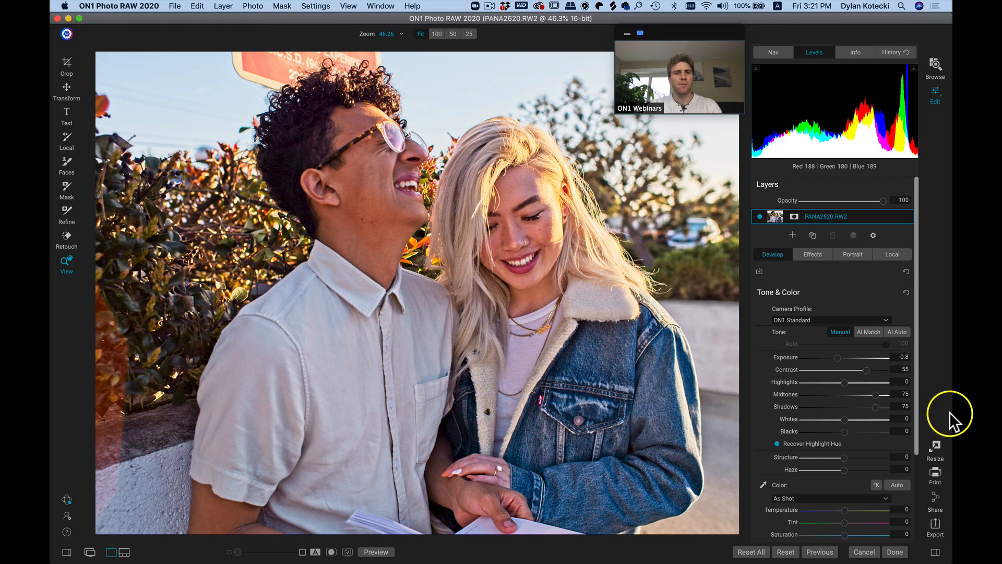
key("backslash")
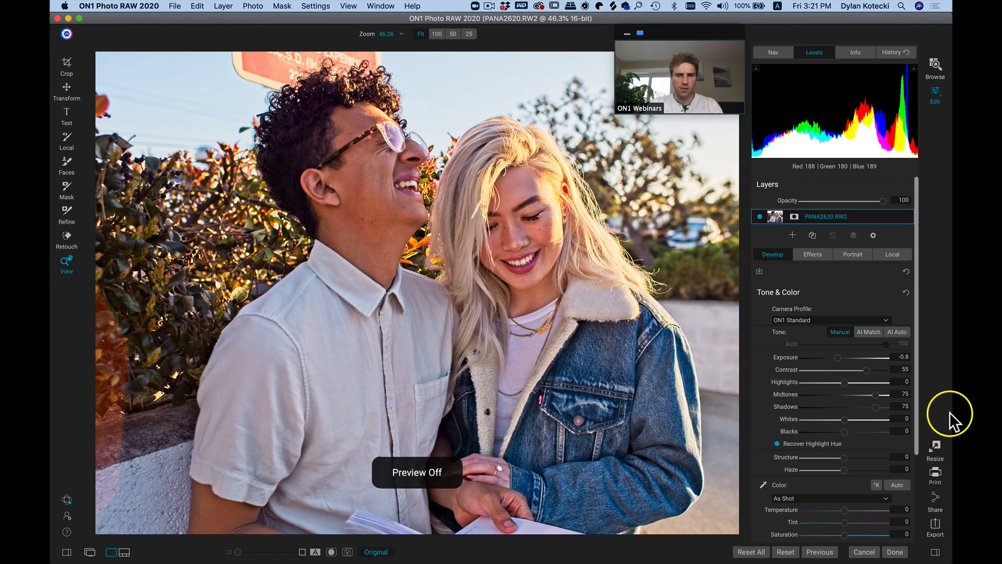
key("backslash")
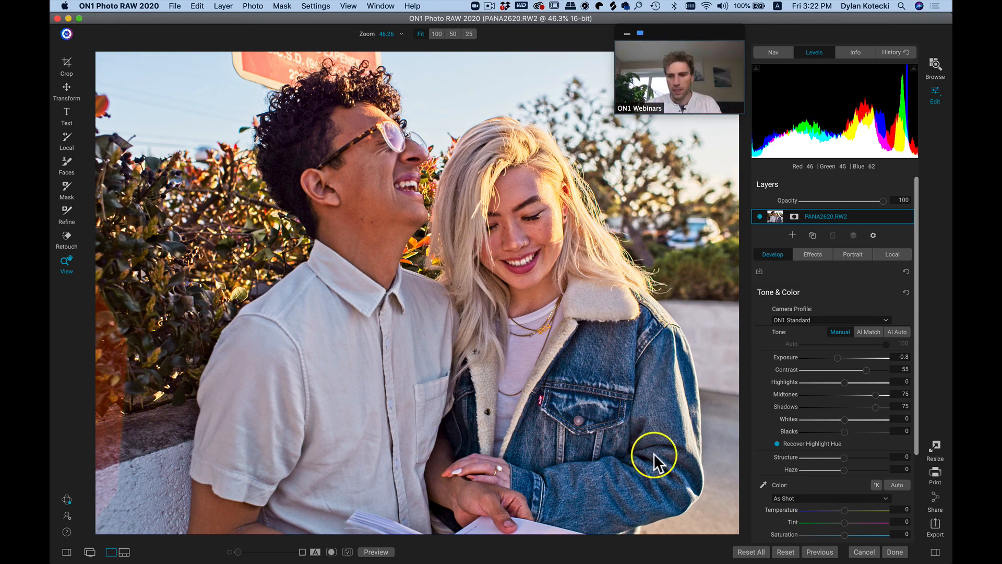
Set the couple photo's local adjustment to Exposure 0, Contrast 21 and Whites 25, and mask it with a Linear Top gradient
left_click(889, 254)
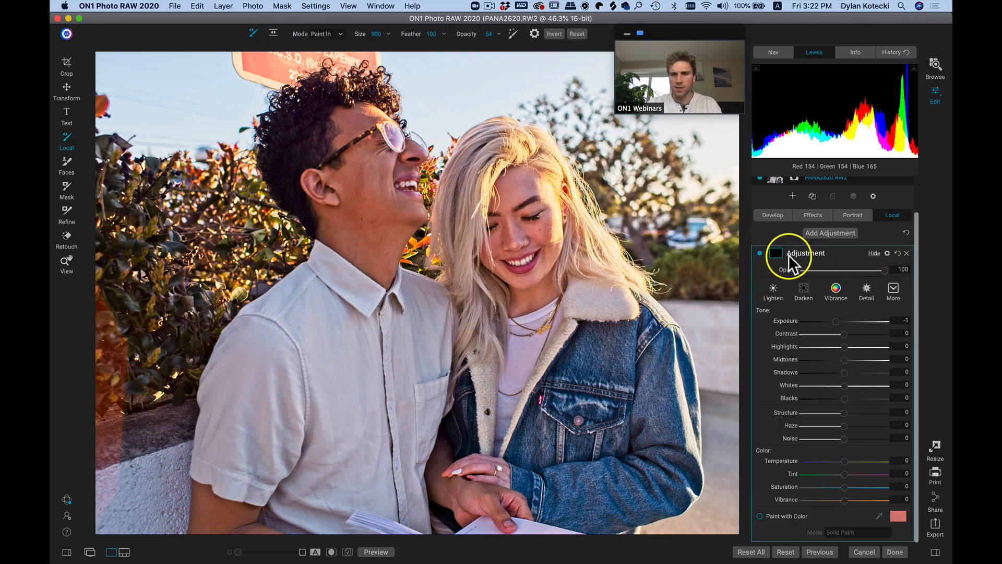
double_click(785, 320)
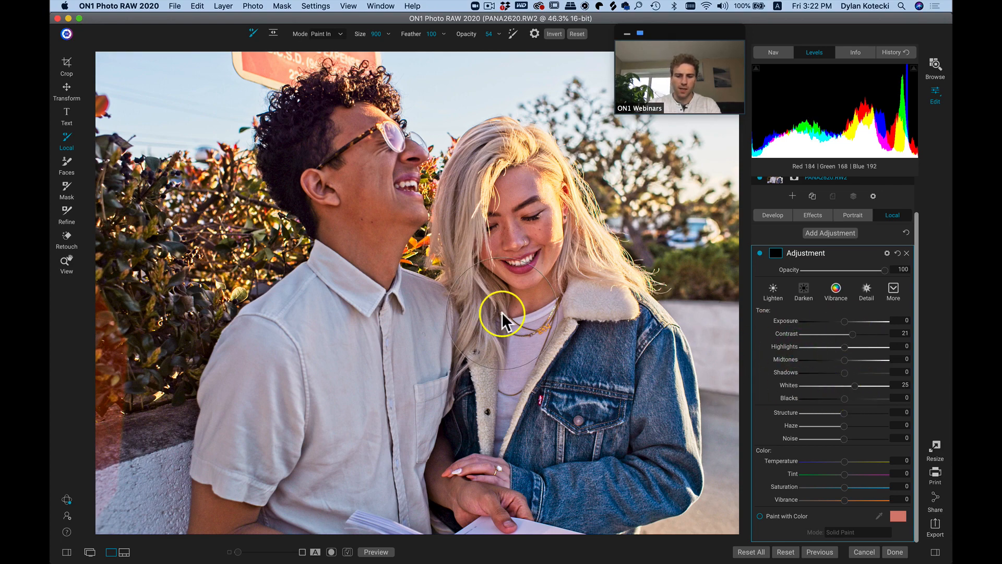
key("shift+k")
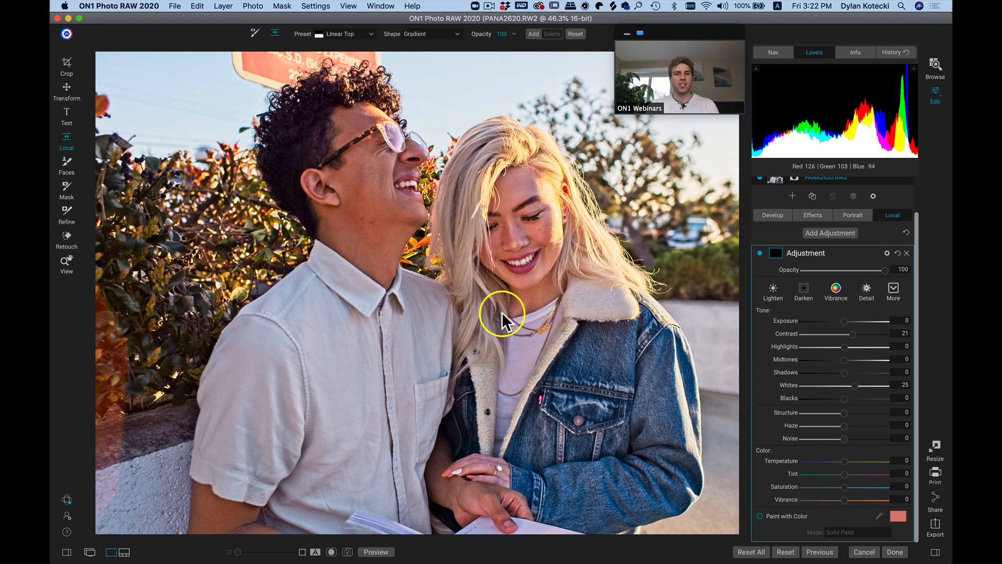
left_click(427, 252)
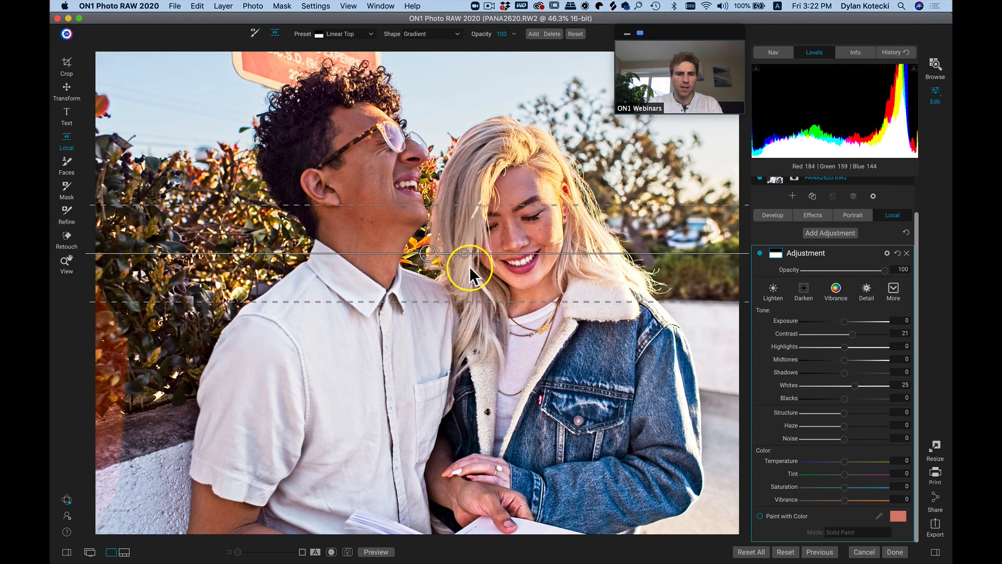
Tilt the gradient mask diagonally and reposition it between the man's face and the woman's head
left_click_drag(464, 253, 451, 194)
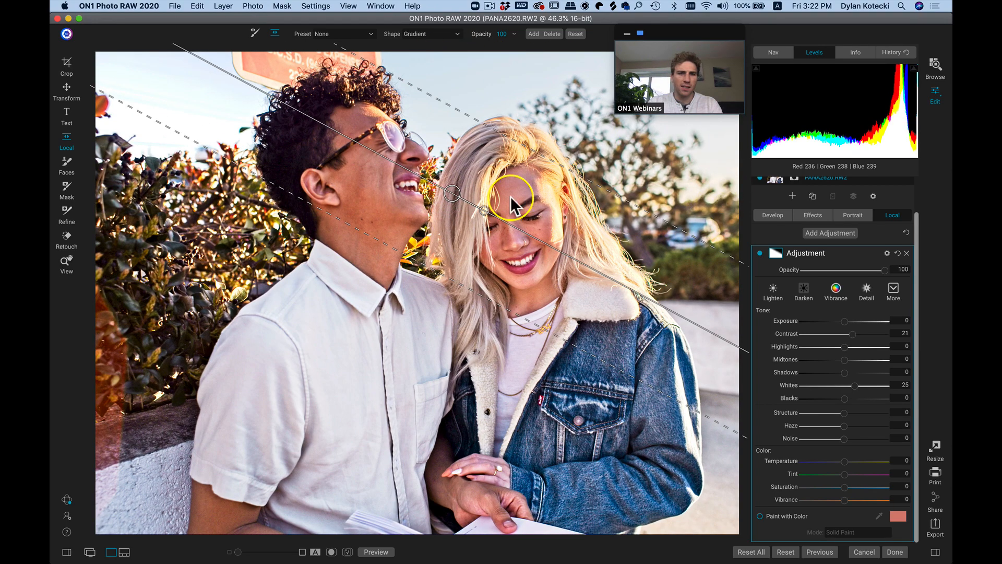
left_click_drag(452, 194, 418, 168)
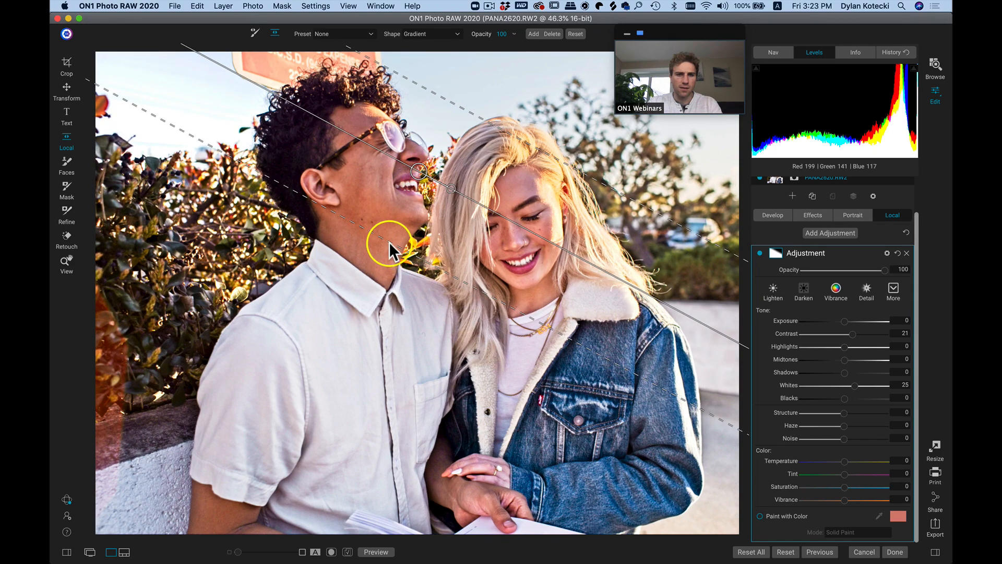
left_click_drag(389, 243, 365, 284)
left_click_drag(412, 171, 408, 149)
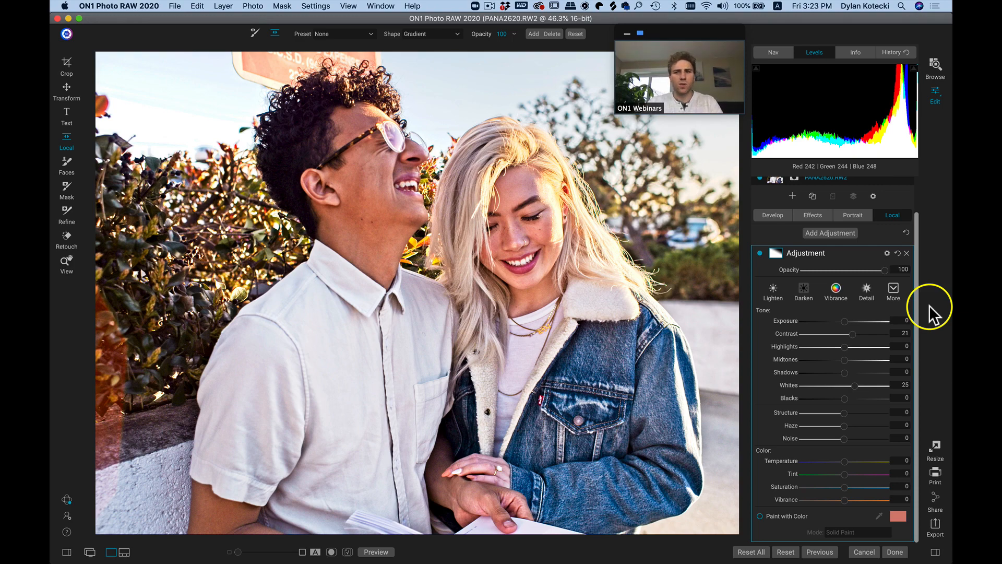
Toggle the local gradient adjustment off and on to compare its effect, leaving it enabled
left_click(759, 252)
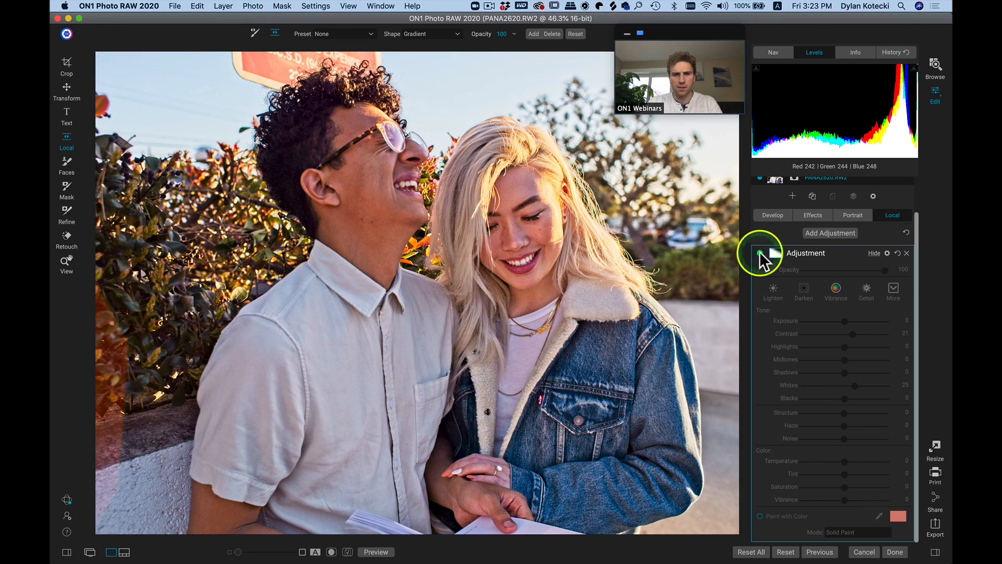
left_click(760, 253)
left_click(760, 253)
left_click(760, 252)
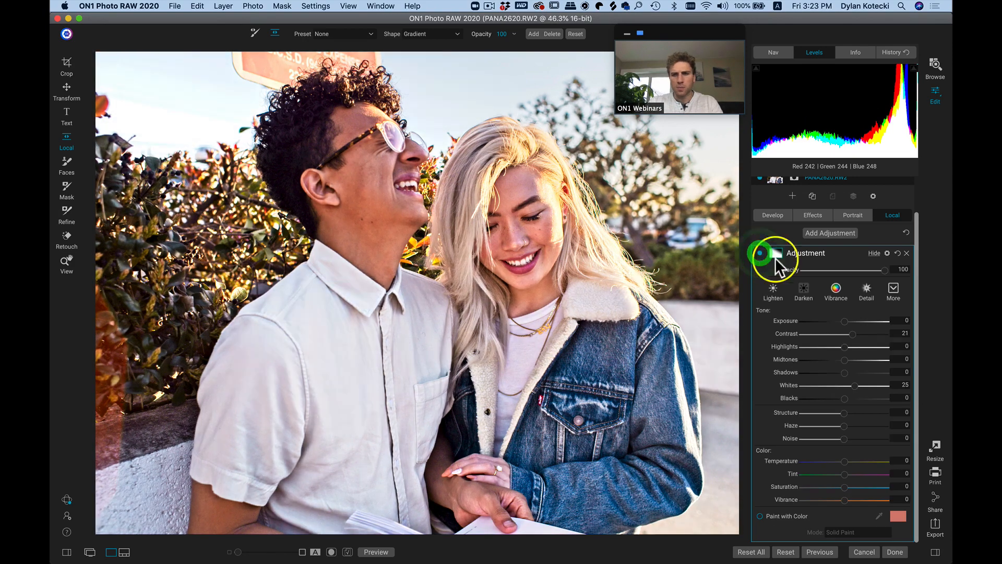
Refine the local adjustment with Whites 14, Structure 16 and Temperature 8, and compare the result with the original
left_click_drag(855, 387, 850, 390)
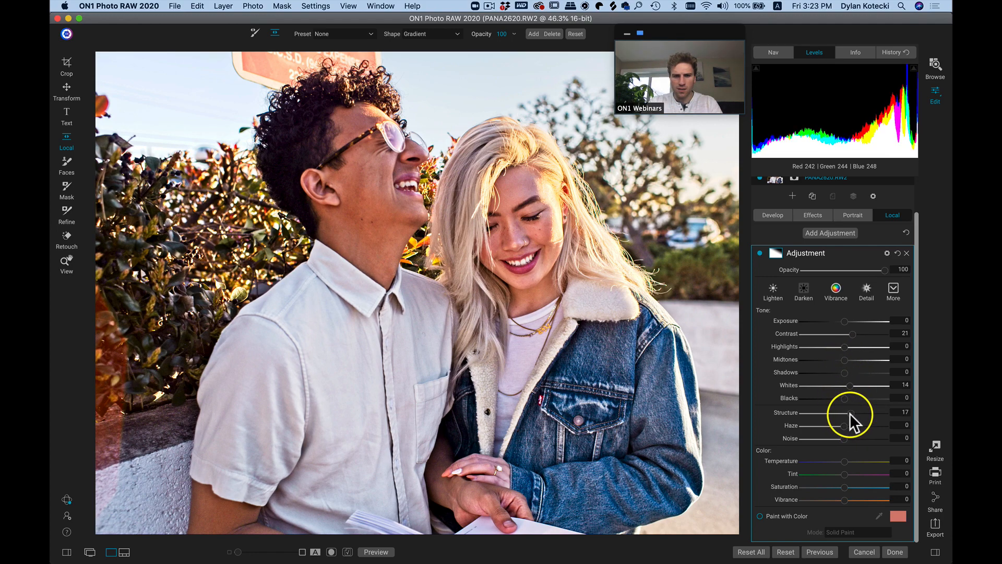
left_click_drag(850, 413, 850, 414)
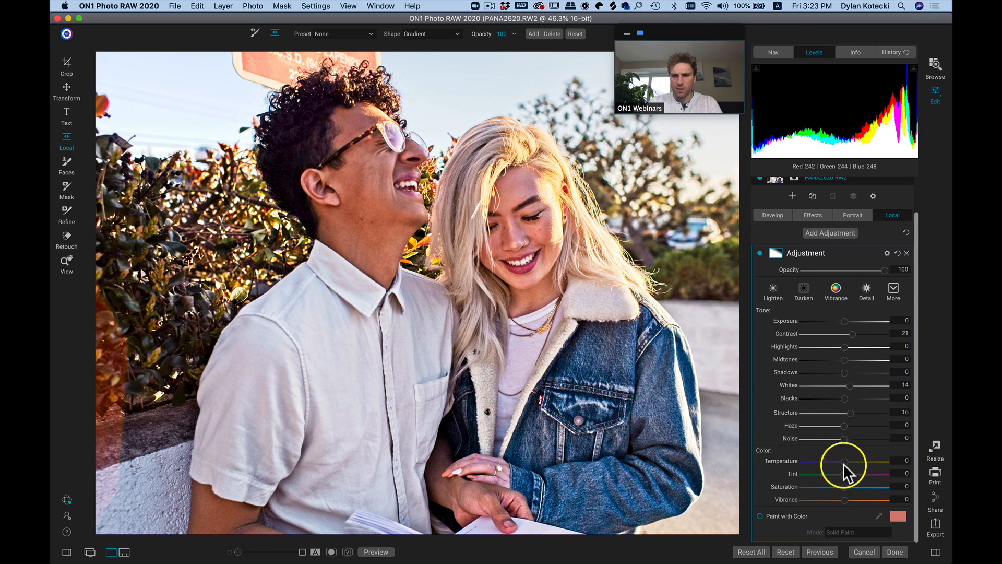
left_click_drag(847, 462, 847, 462)
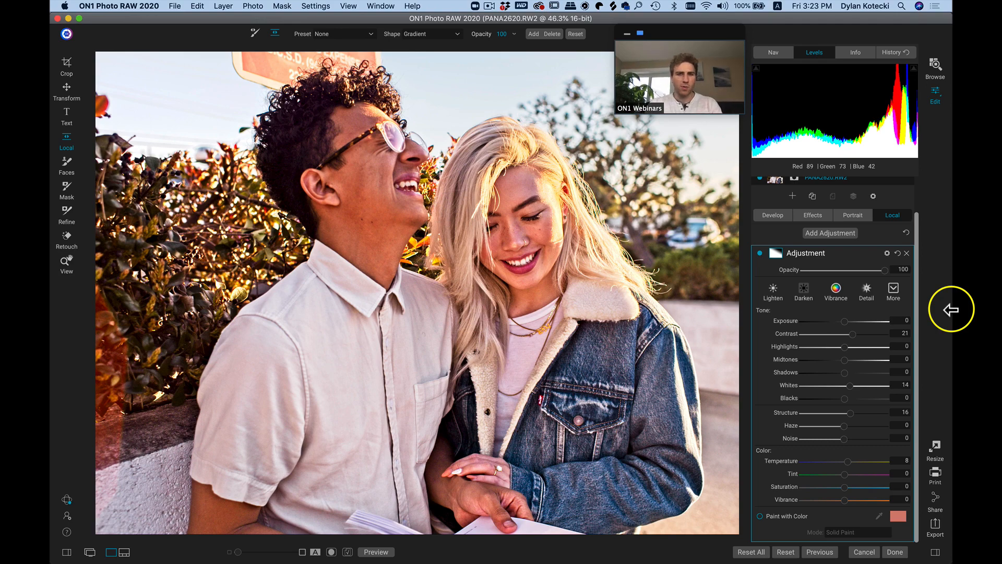
key("backslash")
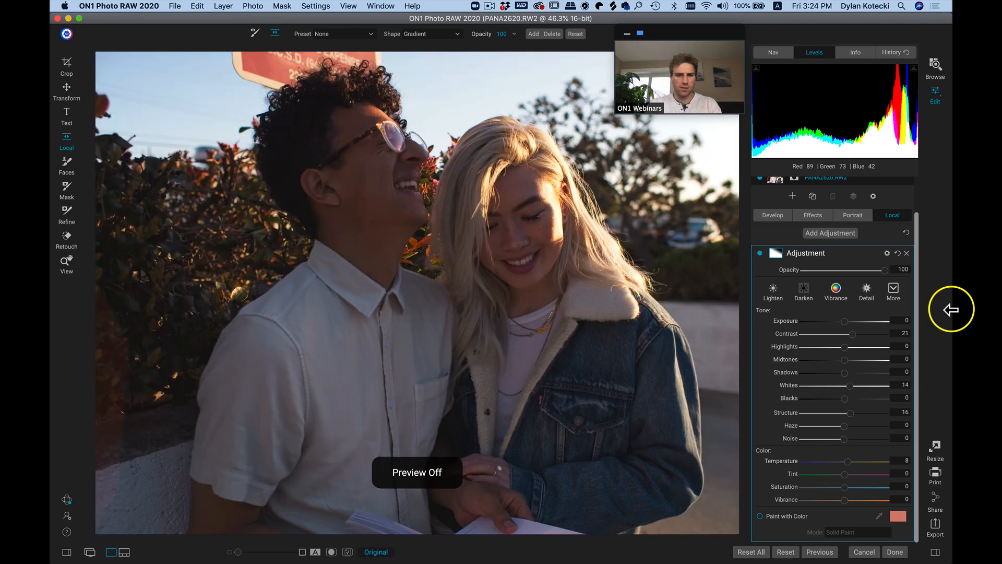
key("backslash")
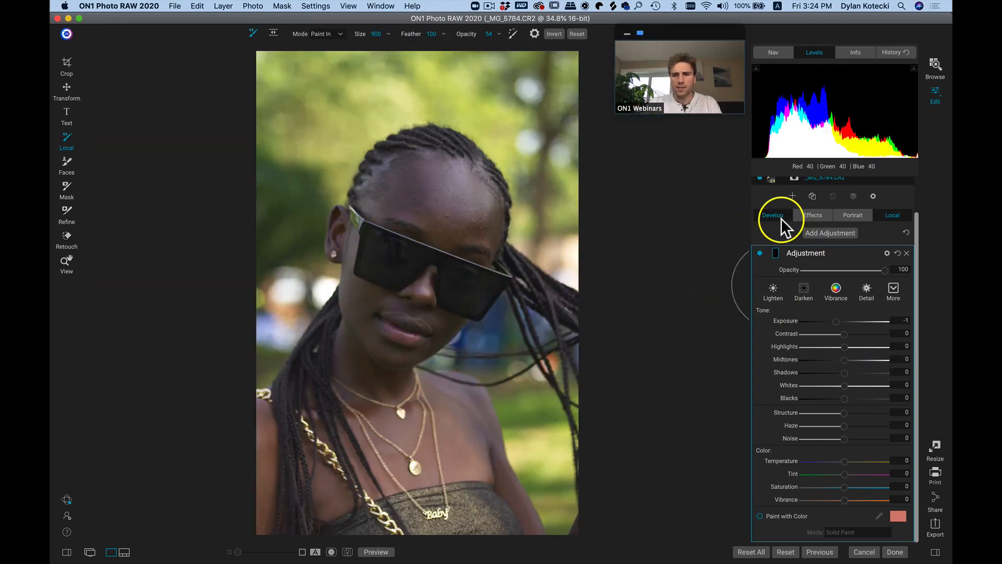
Show the Develop settings for the sunglasses portrait _MG_5784.CR2 and examine the woman's forehead skin up close
left_click(782, 218)
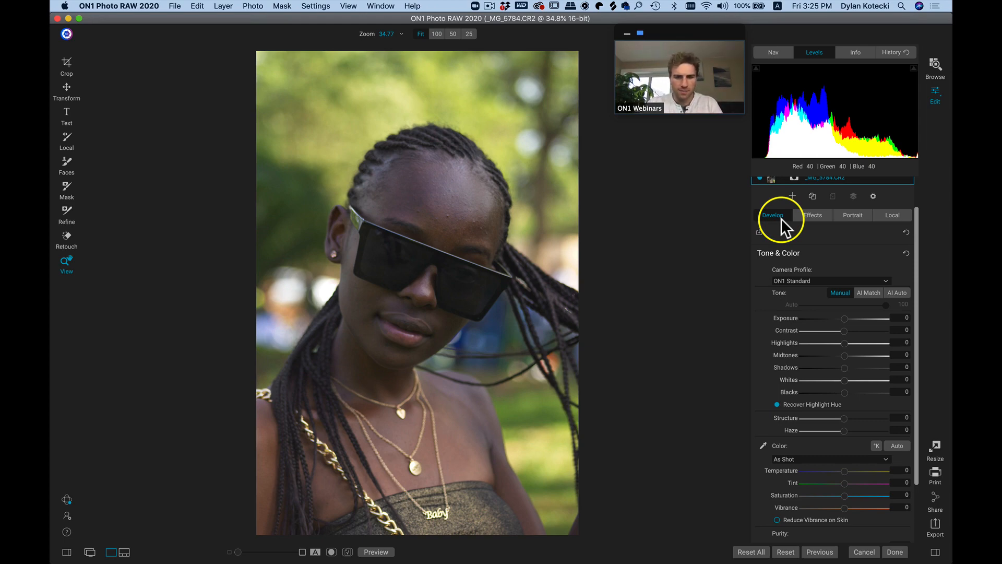
left_click(449, 228)
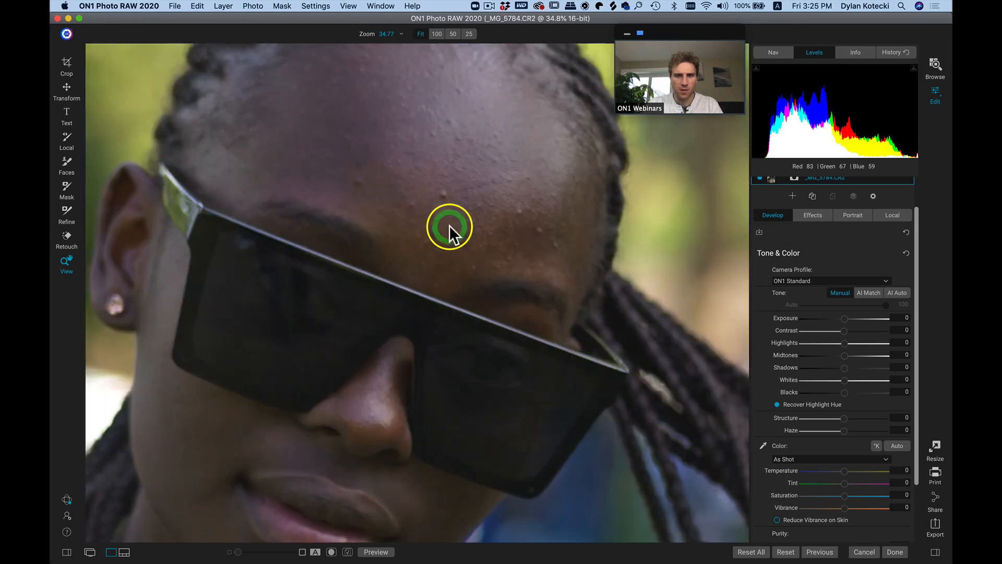
left_click_drag(443, 159, 433, 189)
left_click(433, 189, "alt")
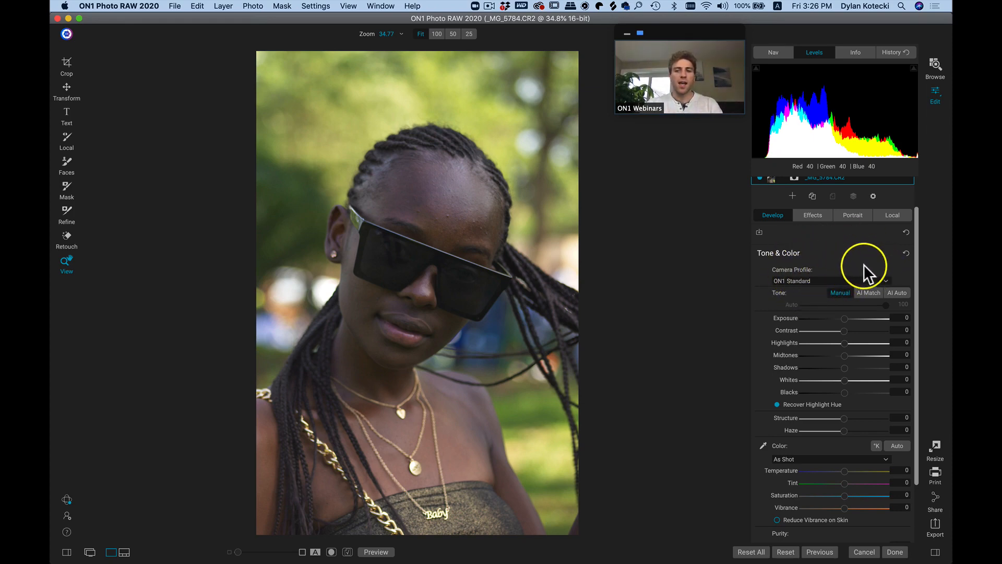
Apply the ON1 Portrait camera profile to the sunglasses portrait, compare it with the original, and set Contrast to 10 and Midtones to 11
left_click(831, 280)
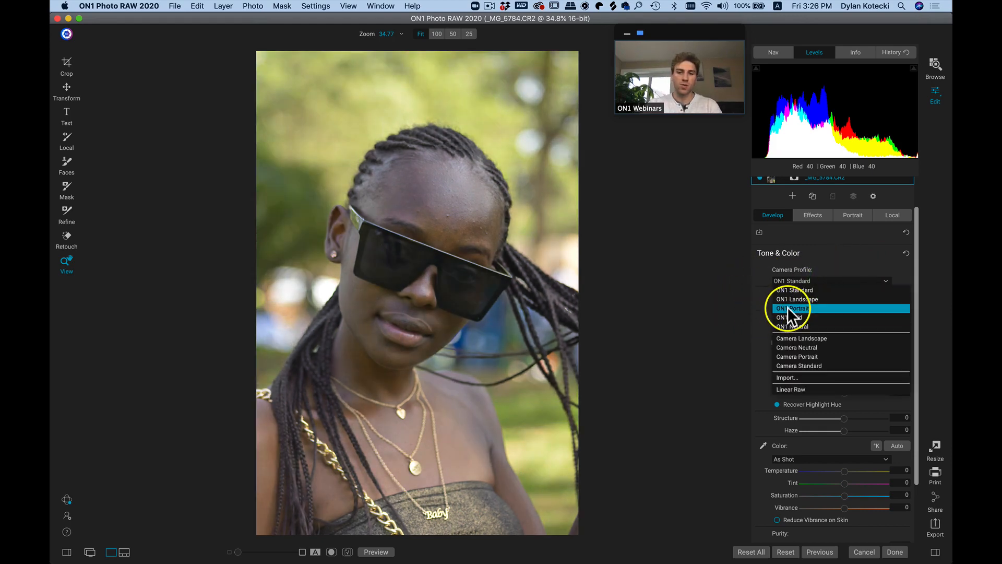
left_click(788, 305)
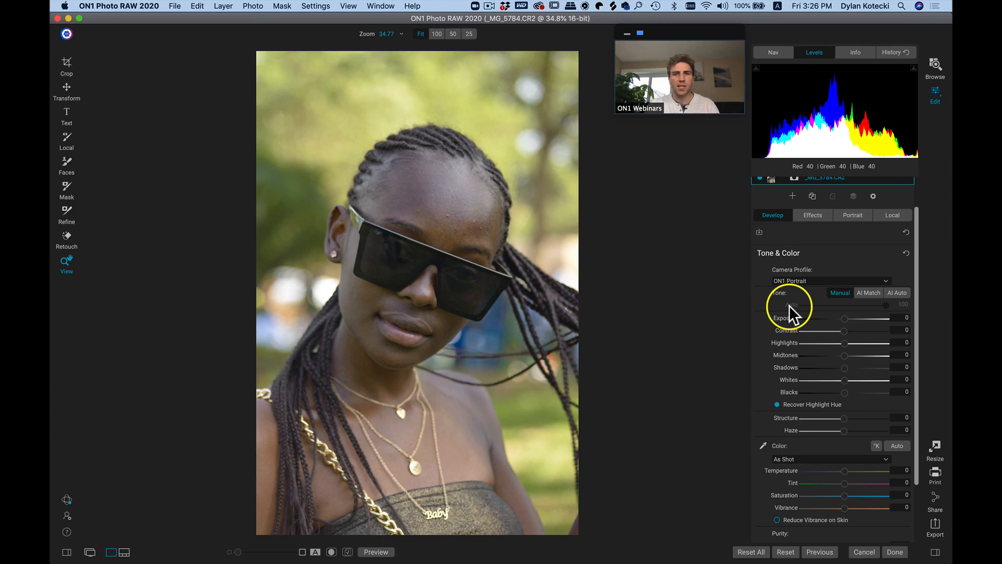
key("backslash")
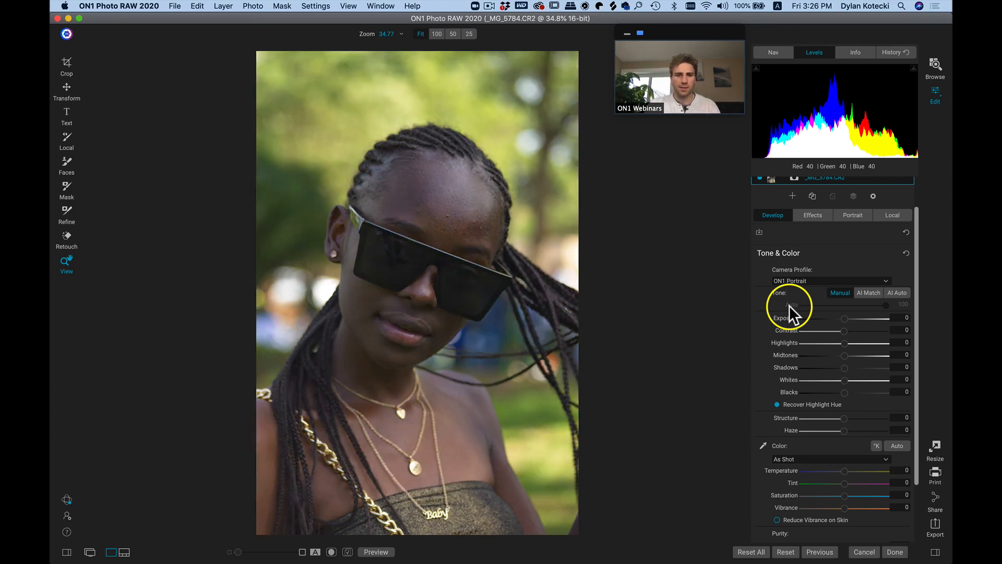
key("backslash")
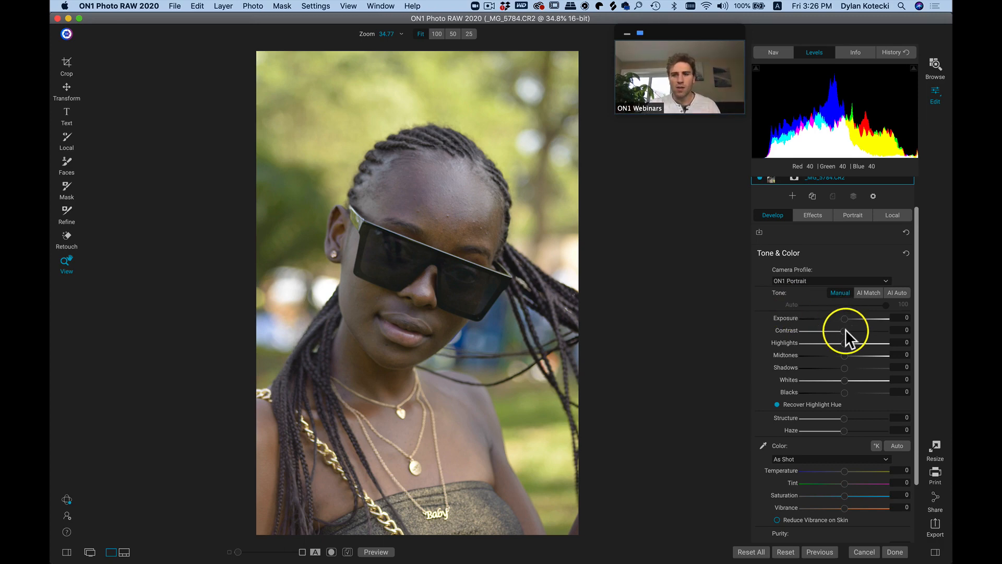
left_click_drag(845, 330, 847, 333)
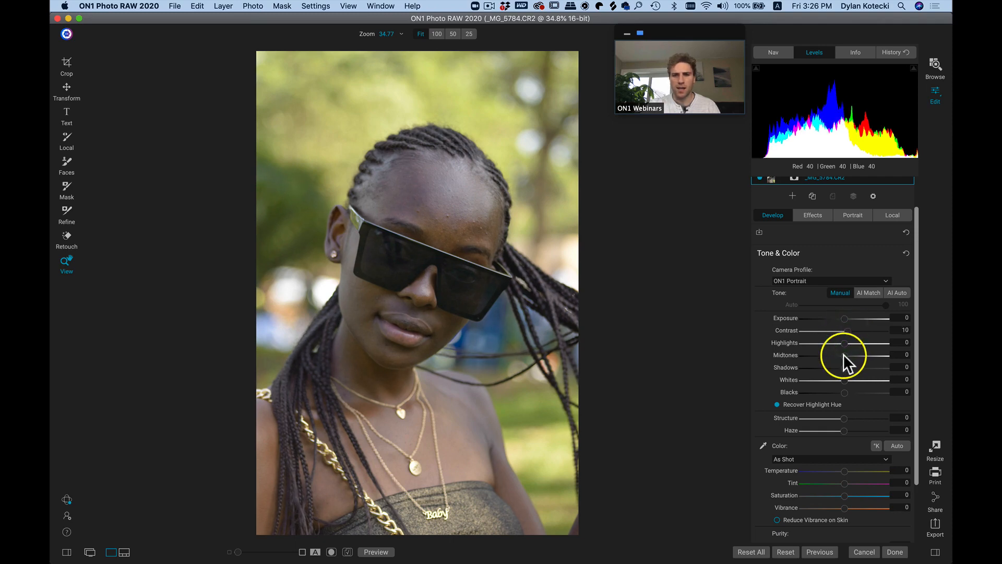
left_click(844, 355)
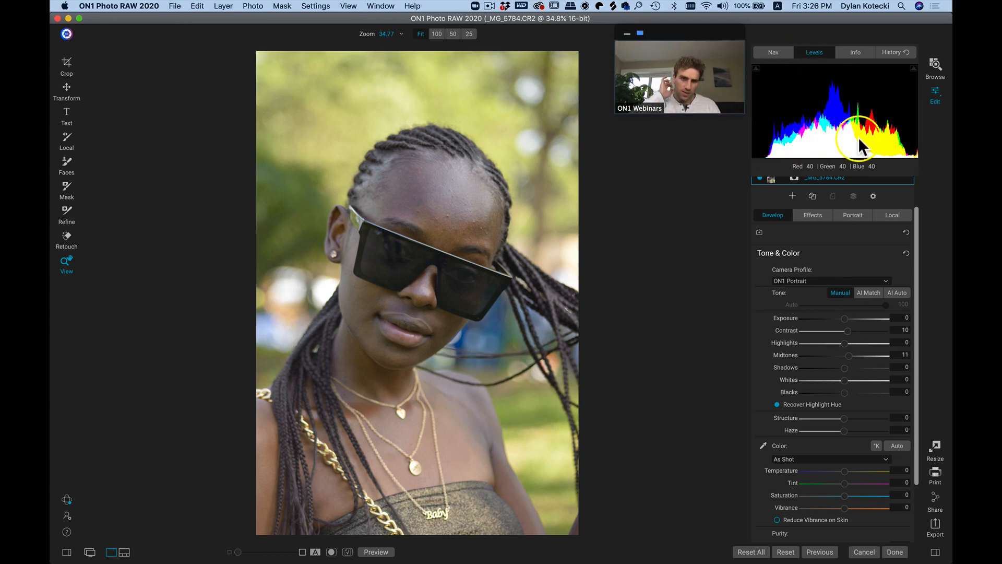
Add a Dynamic Contrast filter with the Surreal style to the sunglasses portrait and activate the masking brush for it
left_click(443, 220)
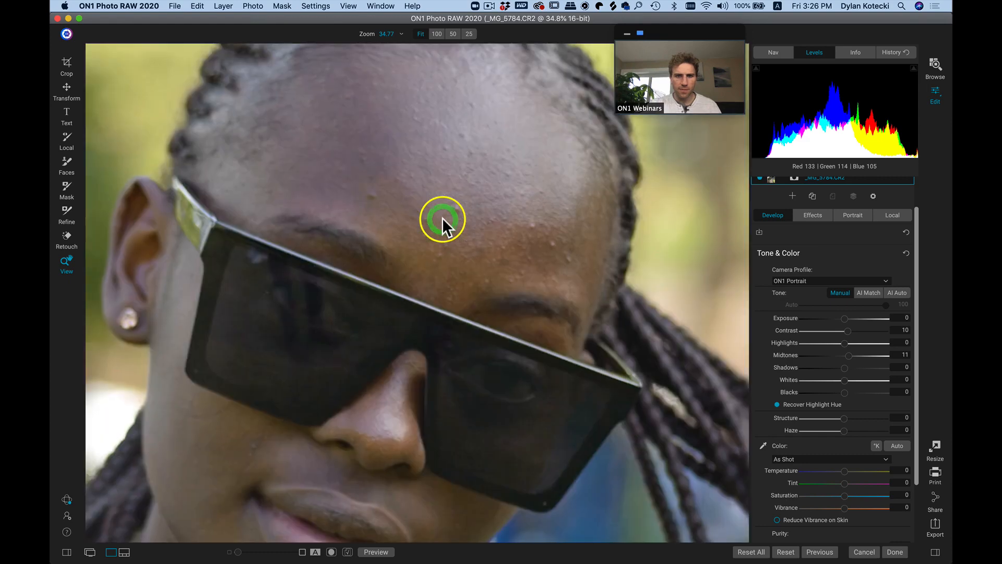
left_click_drag(455, 230, 458, 251)
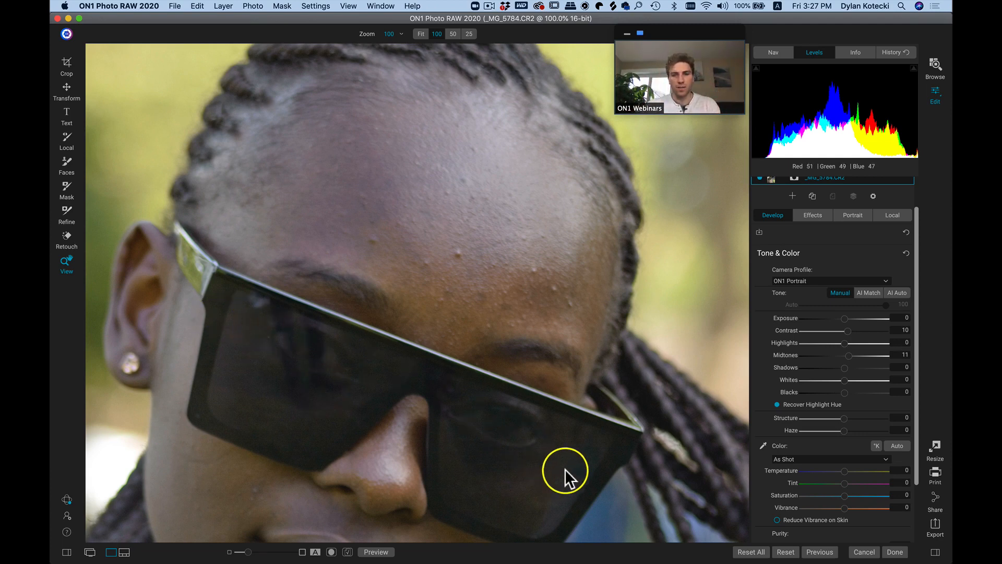
scroll(510, 306, "down", 2)
left_click(510, 304)
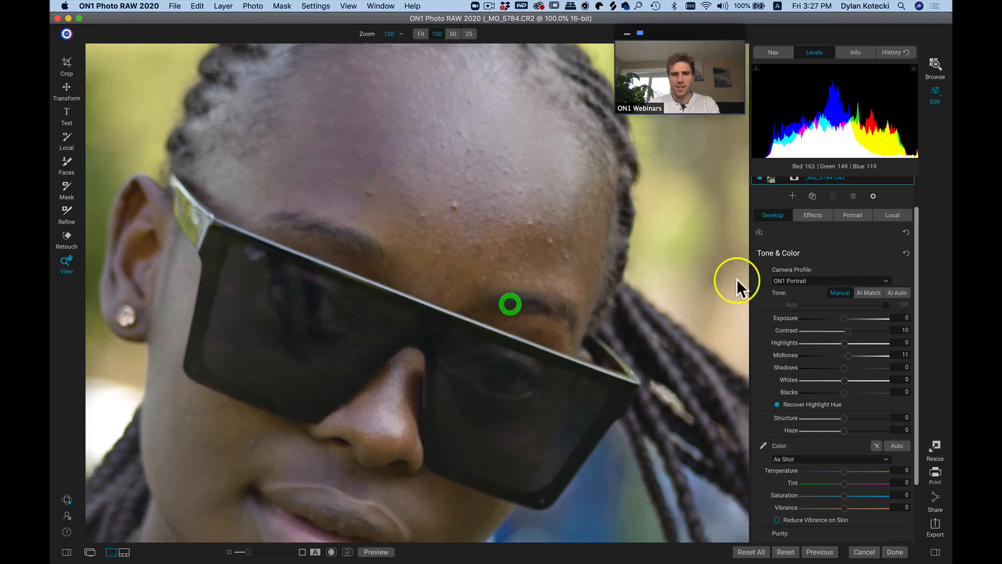
left_click(812, 214)
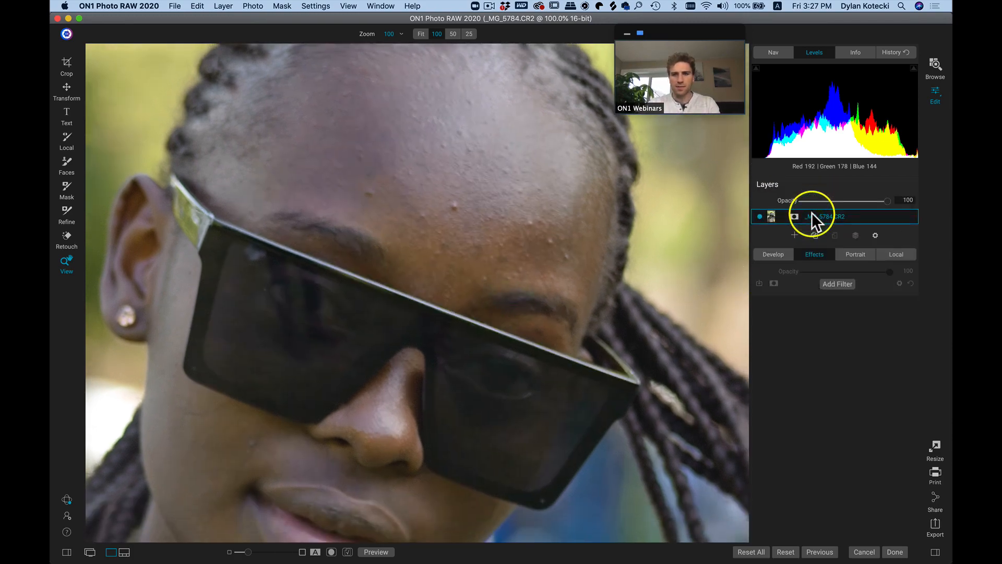
left_click(838, 284)
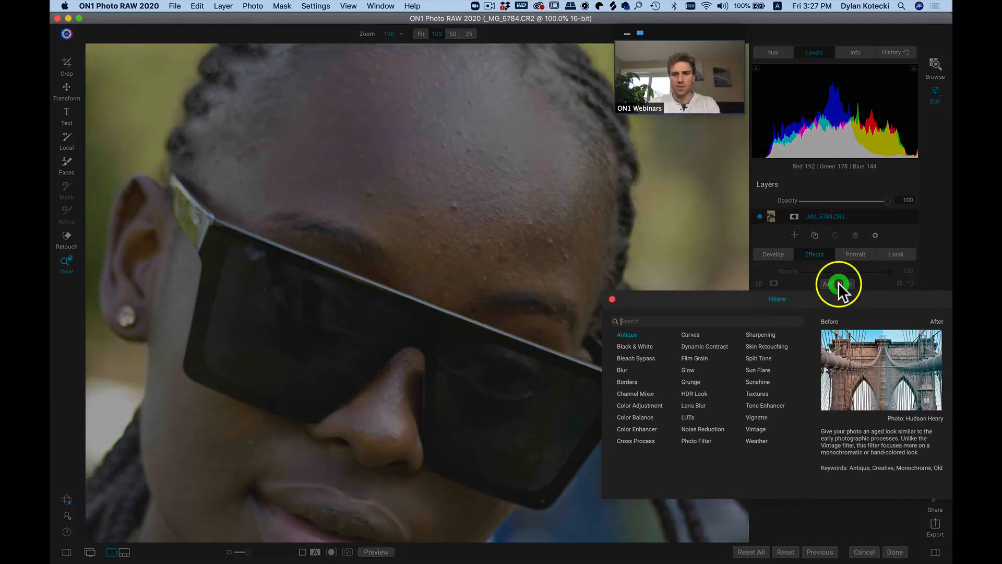
left_click(708, 346)
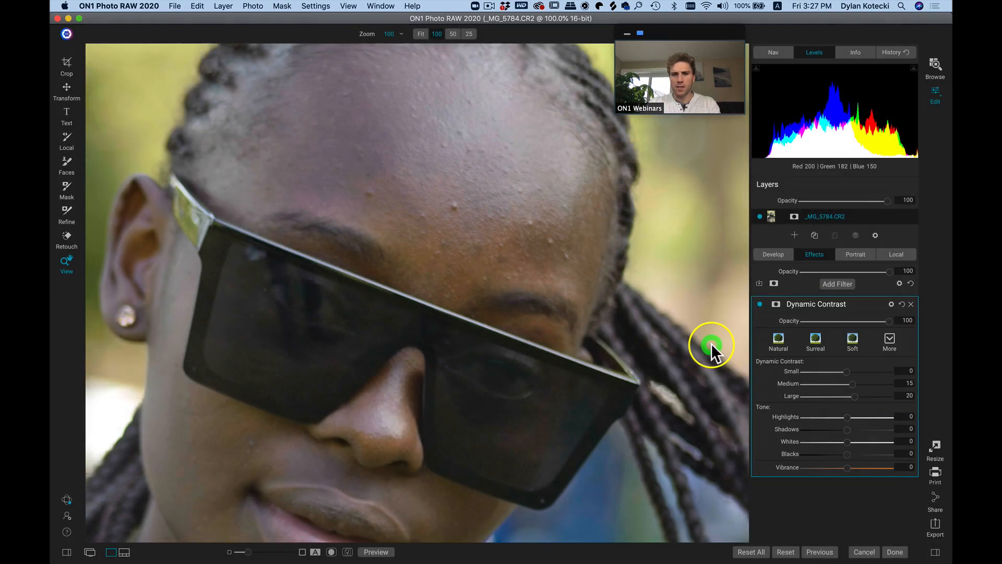
left_click(814, 340)
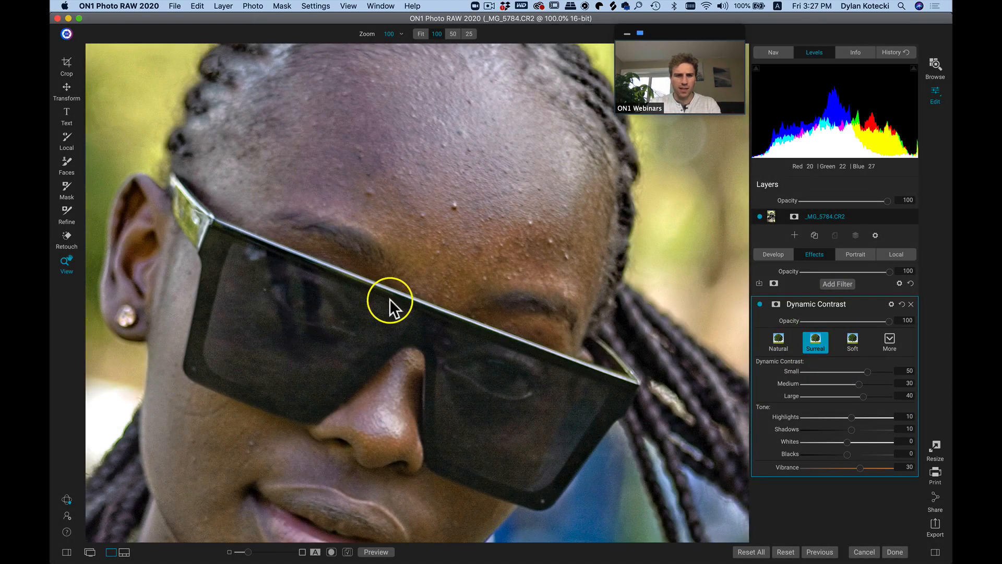
key("b")
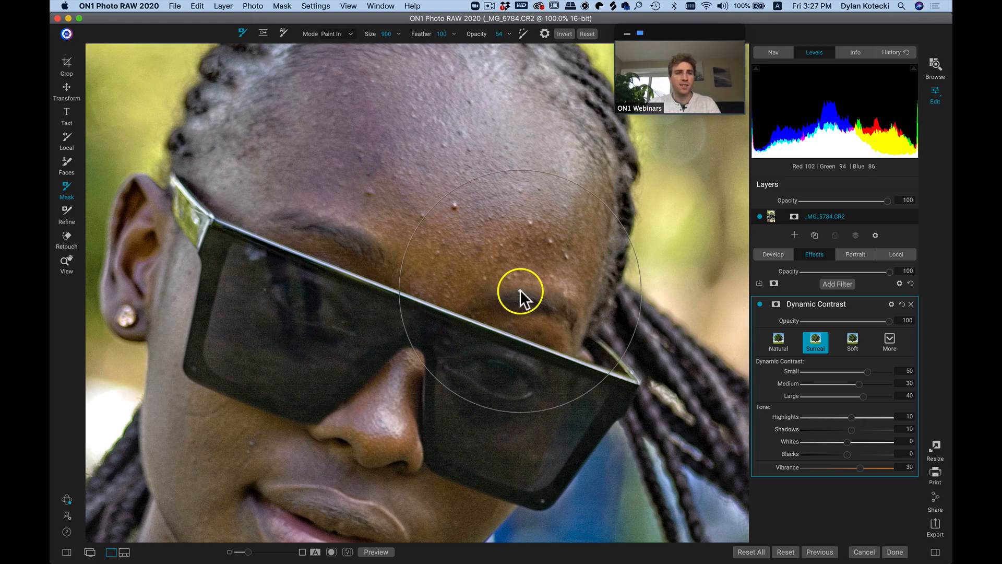
Set the masking brush to size 300 and opacity 100 and try painting Dynamic Contrast in over the sunglasses
key("bracketleft")
key("bracketleft")
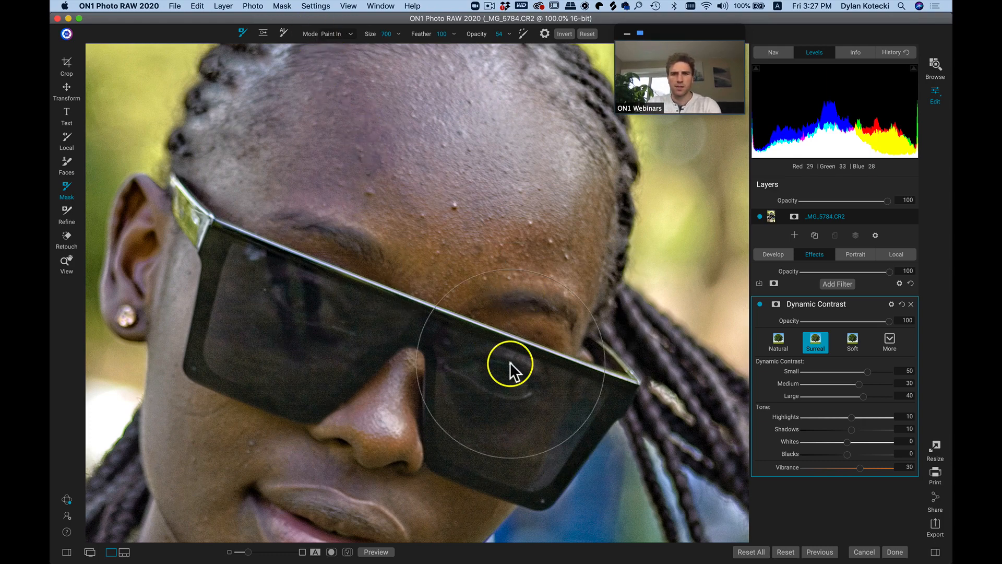
key("bracketleft")
key("bracketleft")
key("bracketleft")
key("bracketleft")
left_click_drag(478, 33, 540, 33)
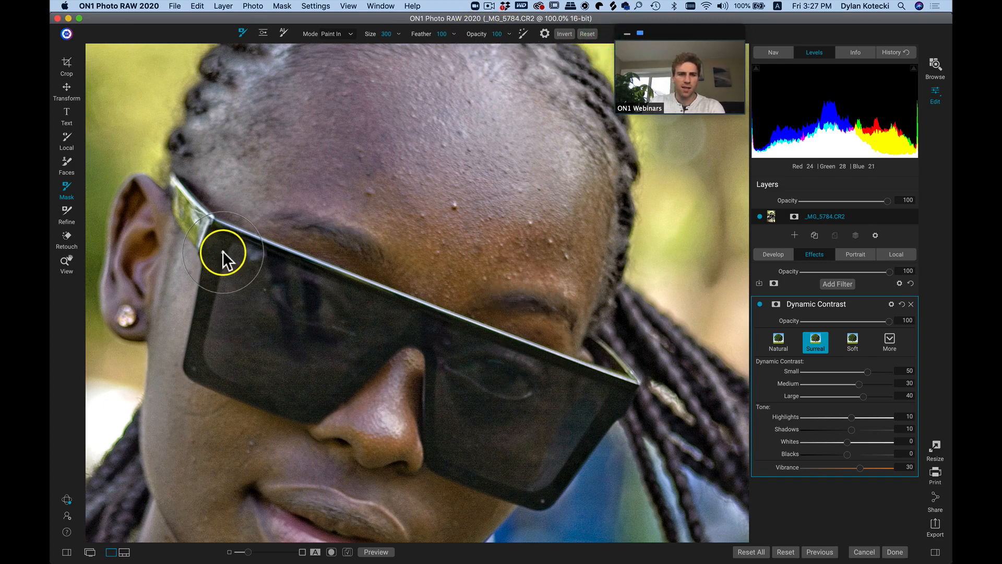
mouse_move(367, 300)
left_mouse_down()
mouse_move(569, 369)
mouse_move(592, 402)
mouse_move(562, 460)
mouse_move(536, 474)
mouse_move(516, 436)
mouse_move(479, 447)
left_mouse_up()
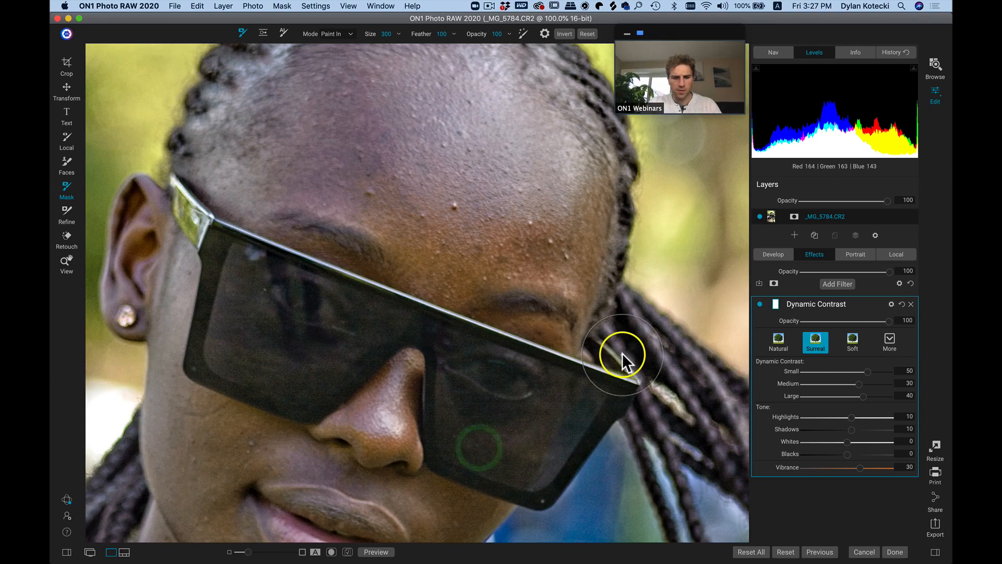
Invert the Dynamic Contrast mask to black and paint the effect in over both sunglass lenses
left_click(776, 304)
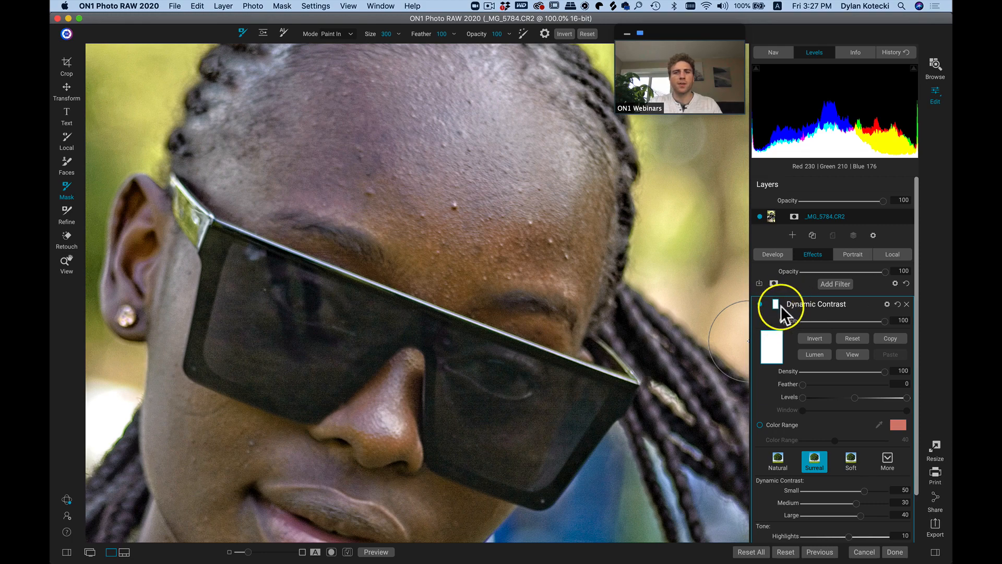
left_click(816, 338)
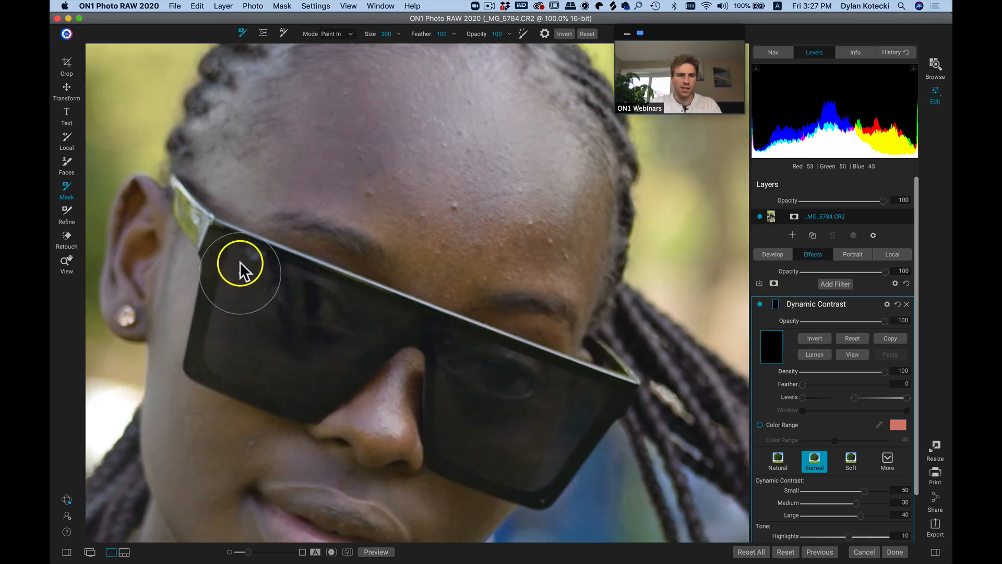
mouse_move(224, 358)
left_mouse_down()
mouse_move(312, 383)
mouse_move(323, 365)
mouse_move(316, 310)
mouse_move(233, 267)
mouse_move(606, 393)
mouse_move(560, 443)
mouse_move(498, 462)
mouse_move(464, 424)
mouse_move(456, 376)
mouse_move(567, 430)
mouse_move(566, 469)
mouse_move(550, 483)
mouse_move(515, 431)
mouse_move(415, 340)
mouse_move(328, 310)
mouse_move(227, 255)
mouse_move(212, 354)
mouse_move(236, 363)
mouse_move(287, 352)
left_mouse_up()
Switch the masking brush to Paint Out and remove the Dynamic Contrast spill around the sunglasses
key("x")
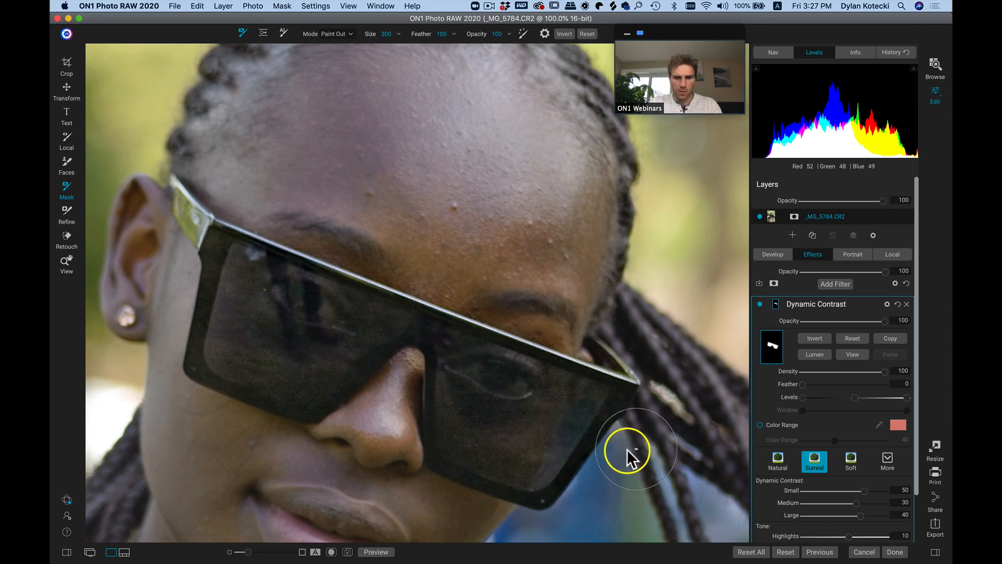
mouse_move(628, 448)
left_mouse_down()
mouse_move(572, 529)
mouse_move(631, 444)
left_mouse_up()
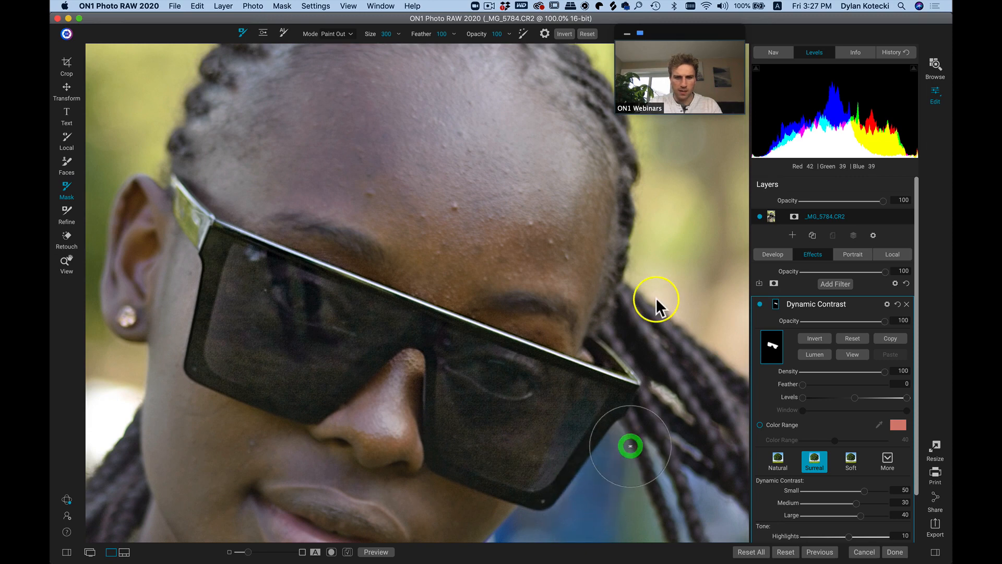
left_click(614, 271)
Fit the whole portrait in view and compare it with the Dynamic Contrast filter off and on
key("z")
key("super+0")
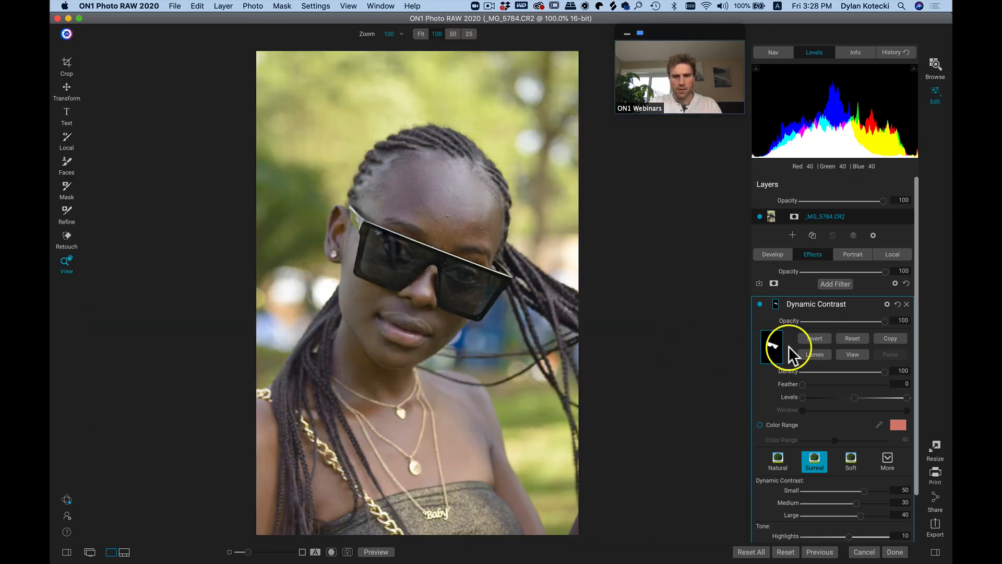
left_click(759, 303)
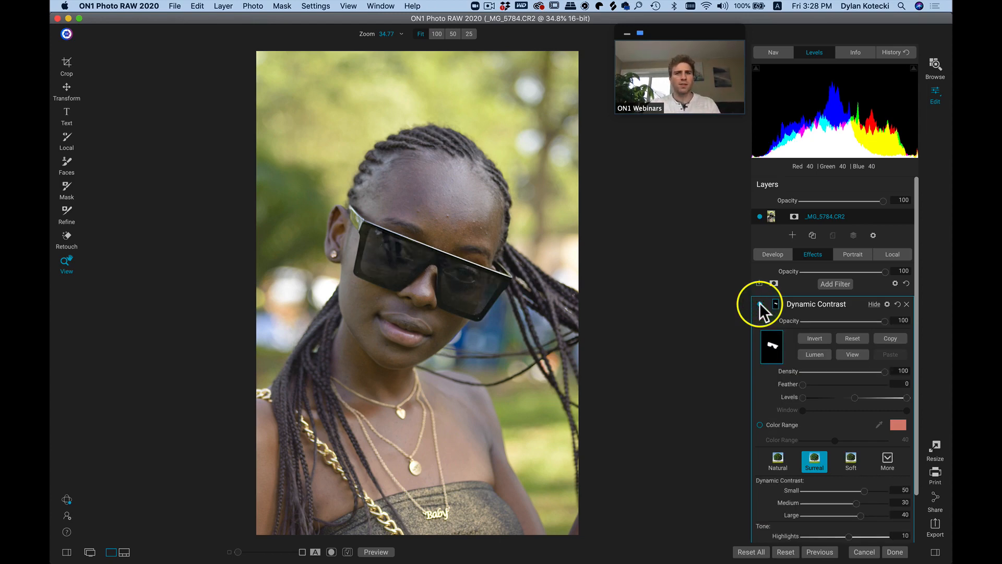
Retouch the blemishes on the lower forehead and above the woman's left eyebrow using the retouch brush at size 100
left_click(453, 215)
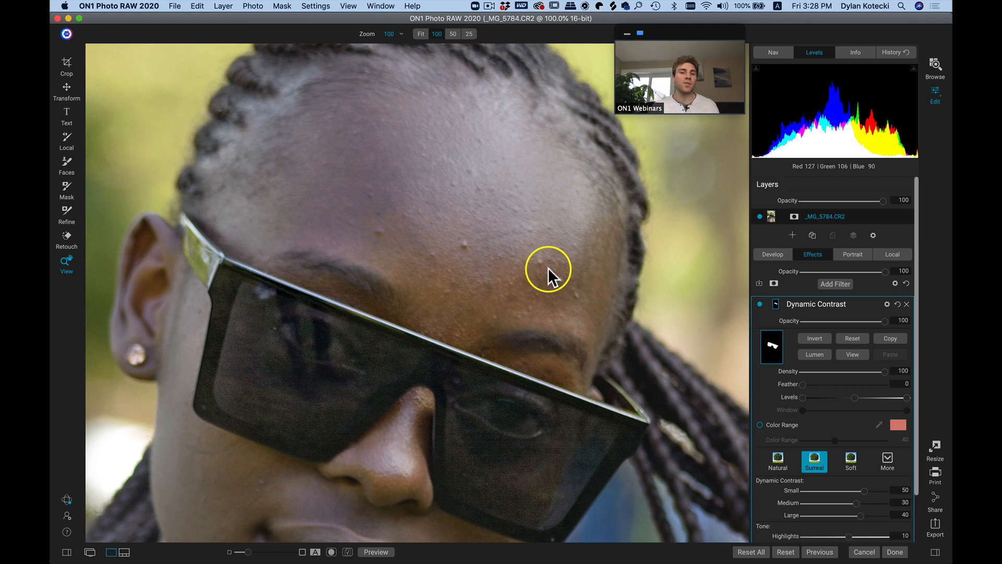
left_click(66, 236)
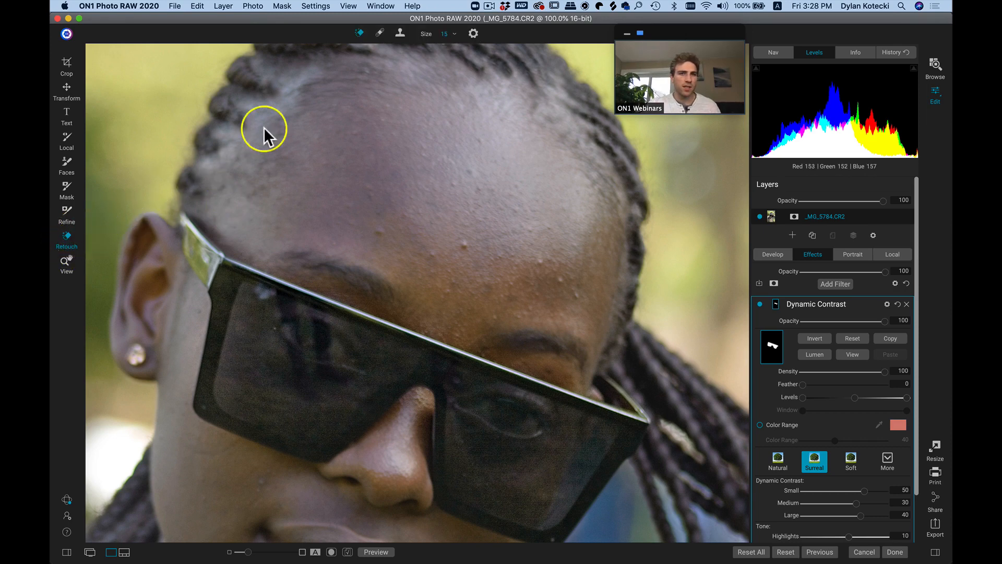
left_click(381, 35)
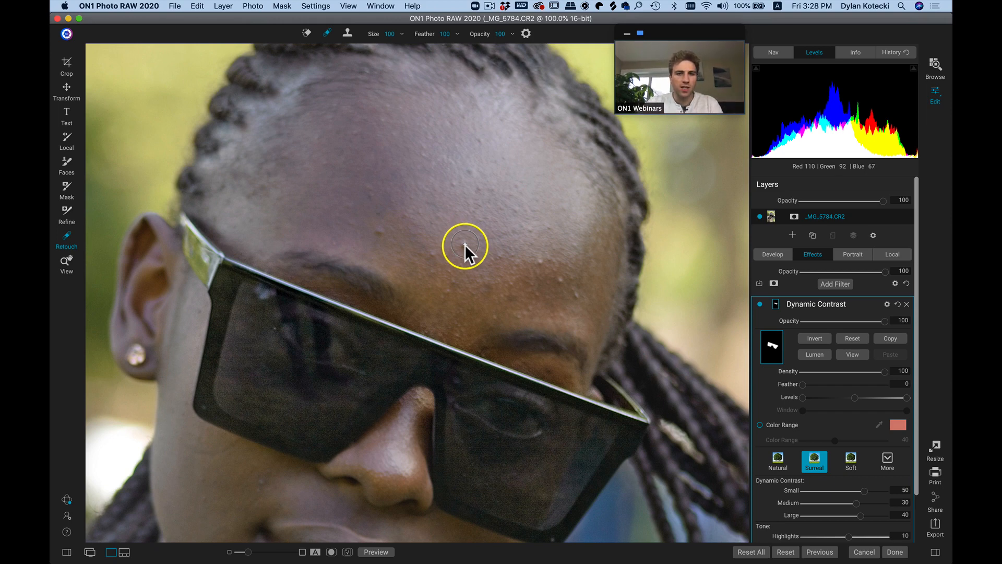
left_click(465, 243)
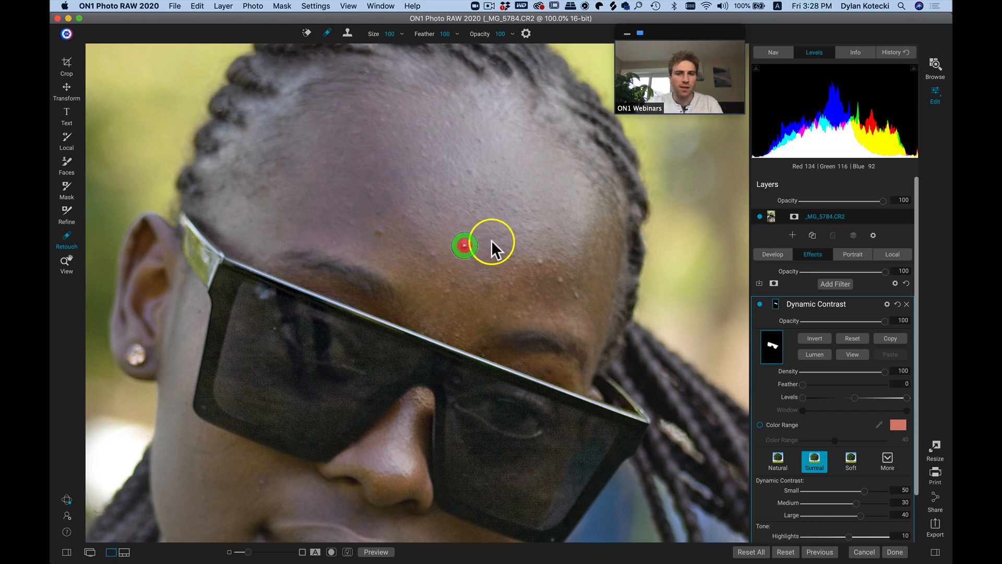
left_click(561, 235)
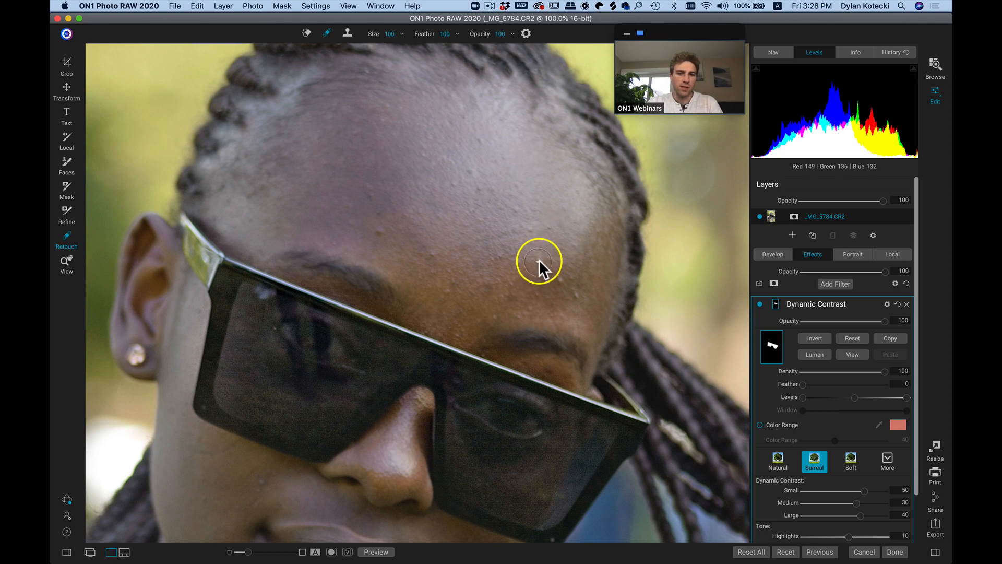
left_click(540, 259)
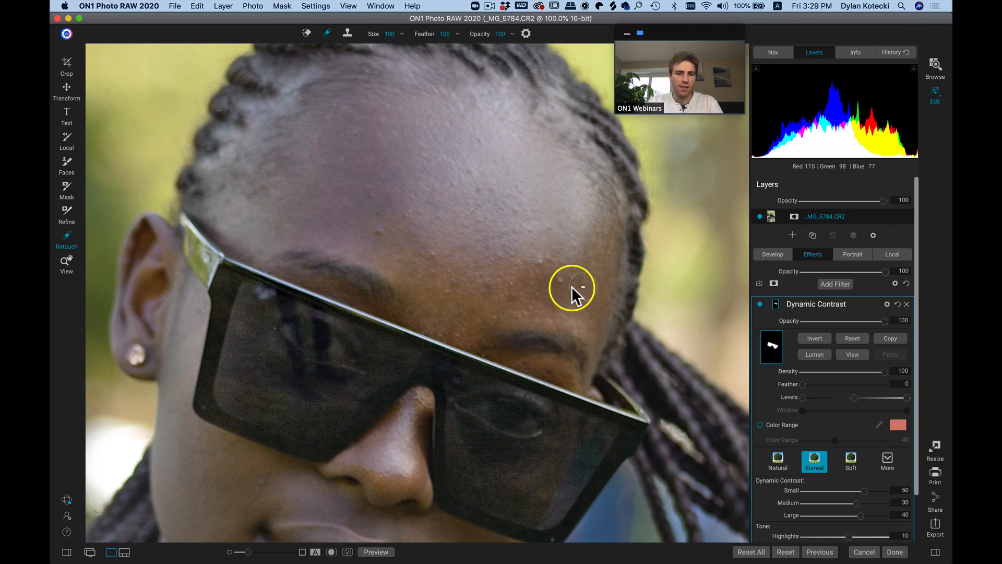
left_click(556, 276)
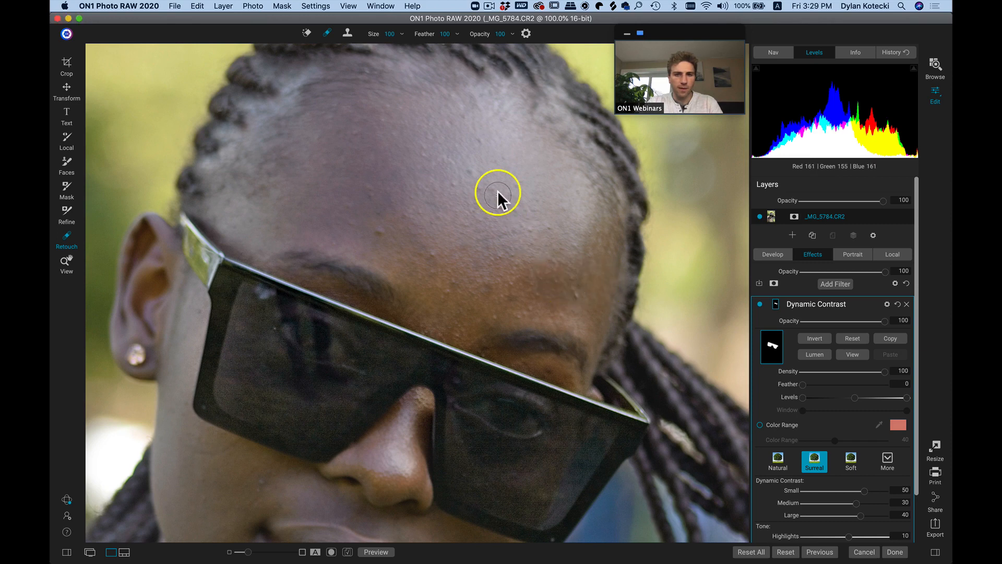
Retouch the small bumps at the middle of the forehead and the spot above the woman's right eyebrow
left_click(469, 172)
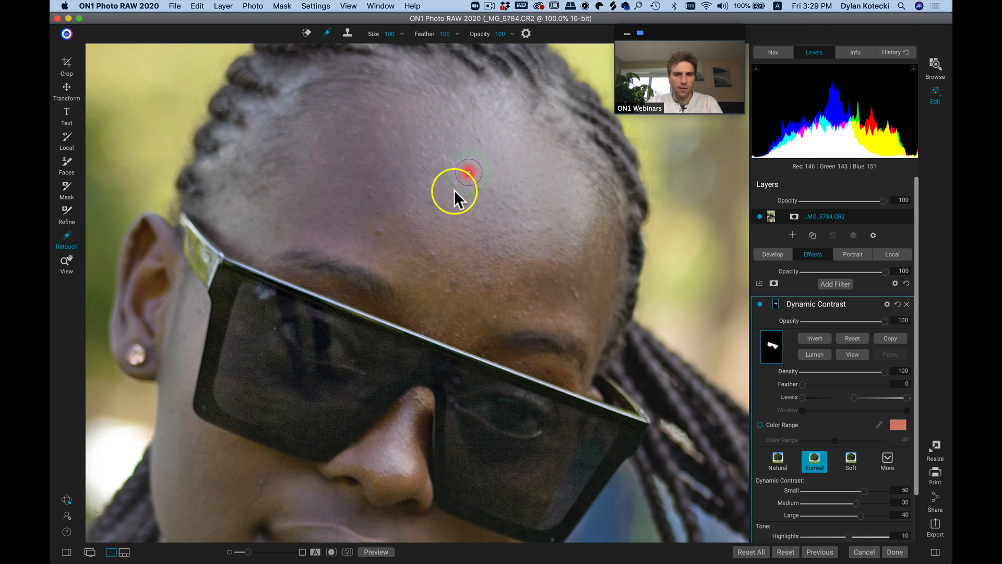
left_click(454, 182)
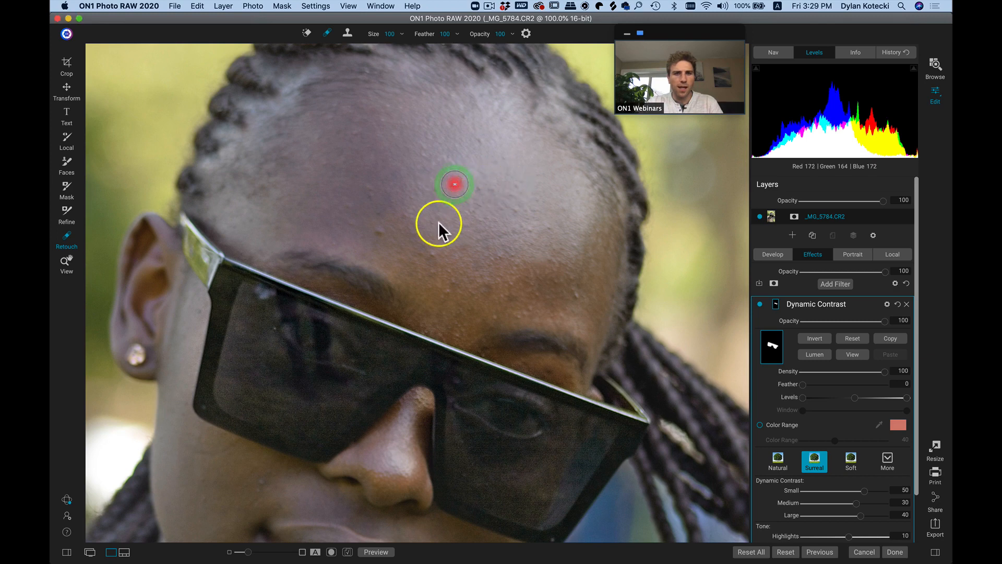
left_click(377, 233)
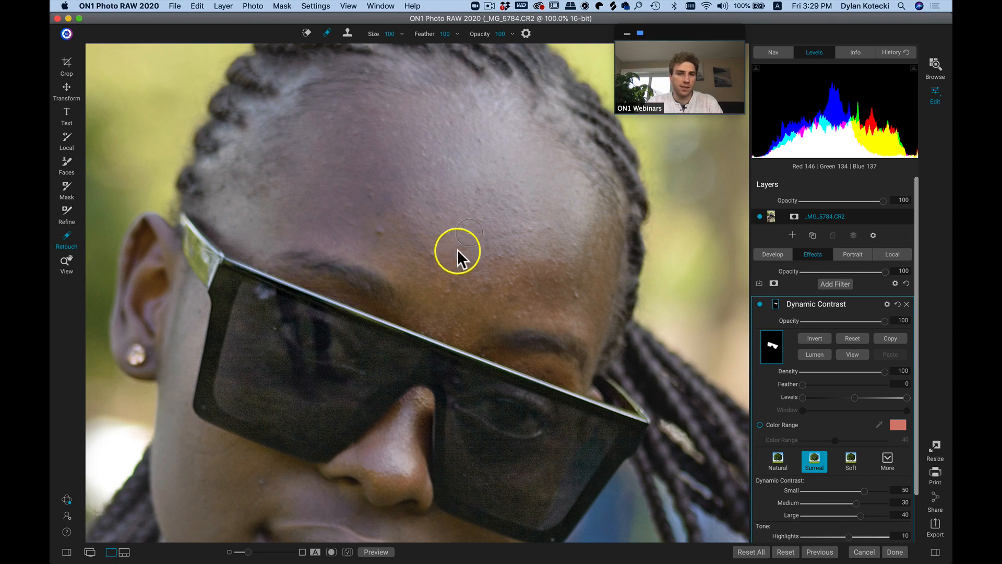
left_click(434, 253)
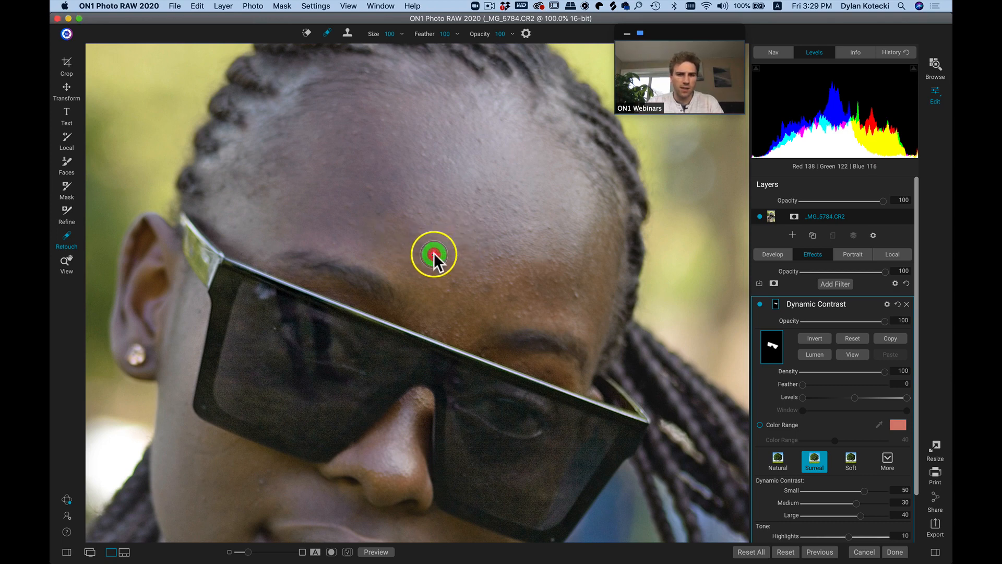
Retouch the remaining spots above the woman's left eyebrow and on the upper forehead
left_click(566, 271)
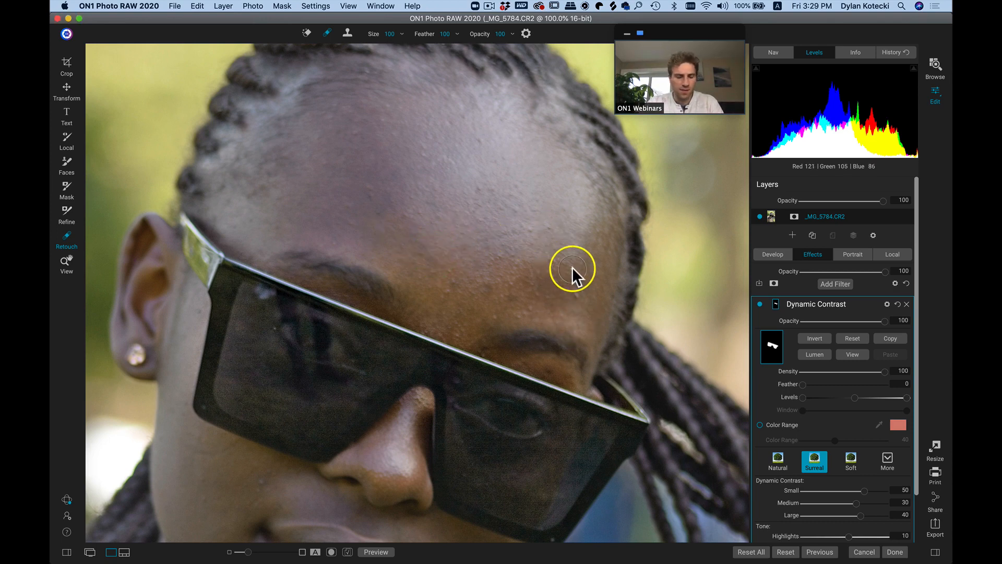
left_click(576, 293)
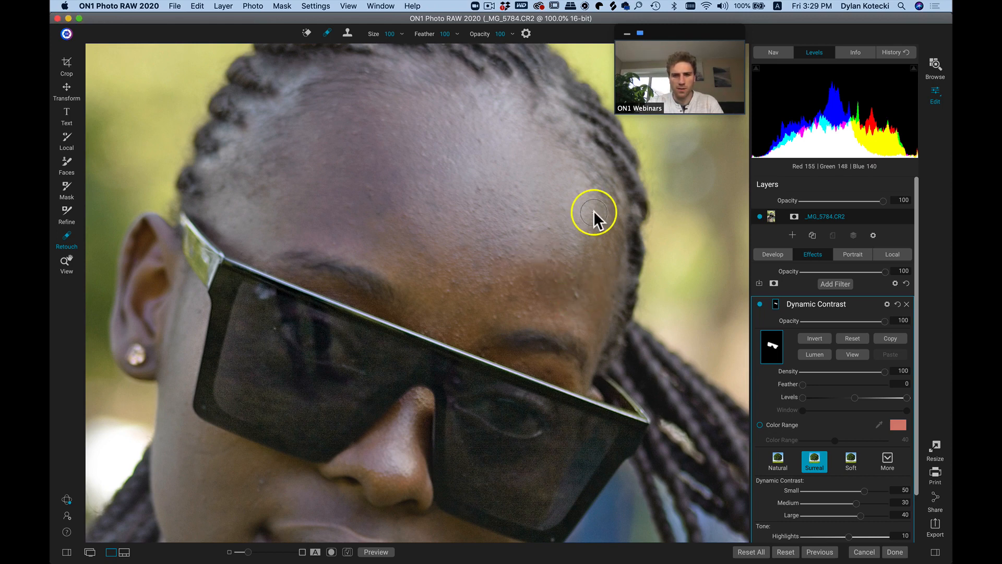
left_click(478, 189)
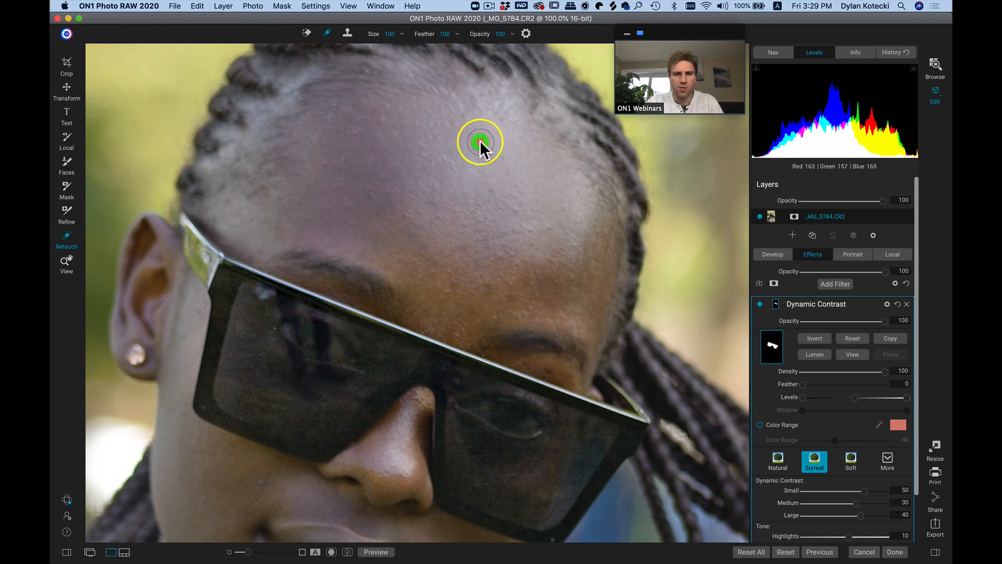
left_click(480, 141)
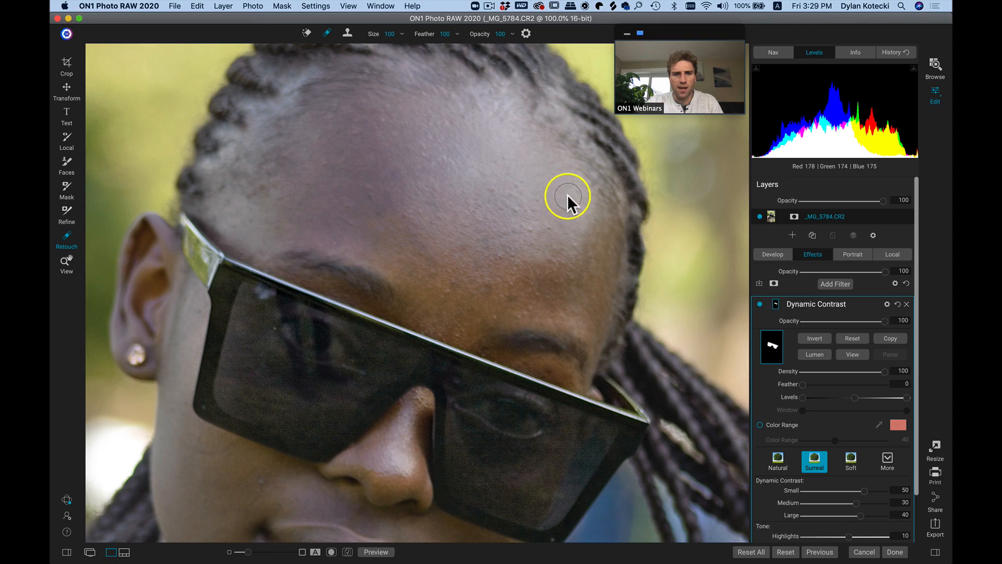
key("z")
double_click(549, 220)
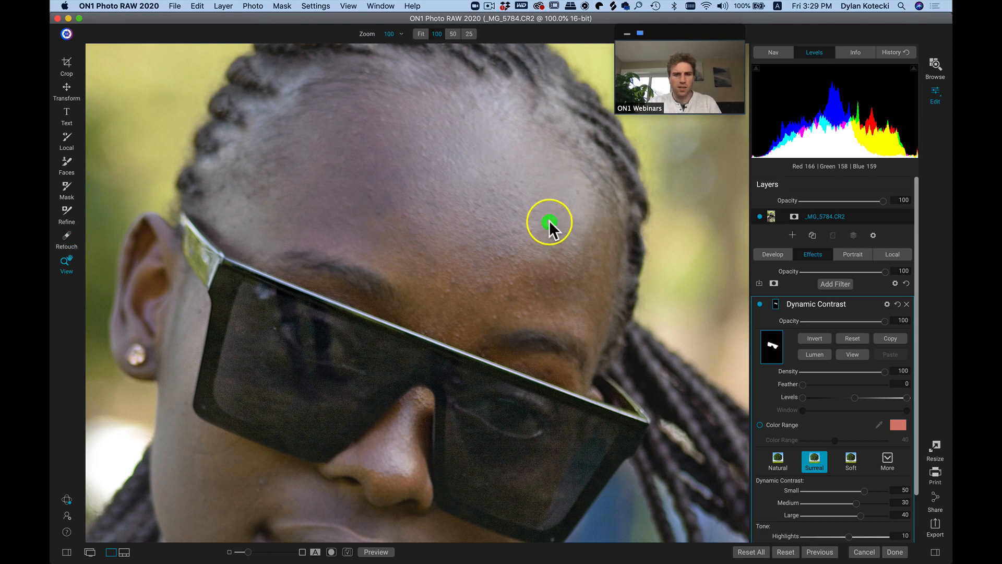